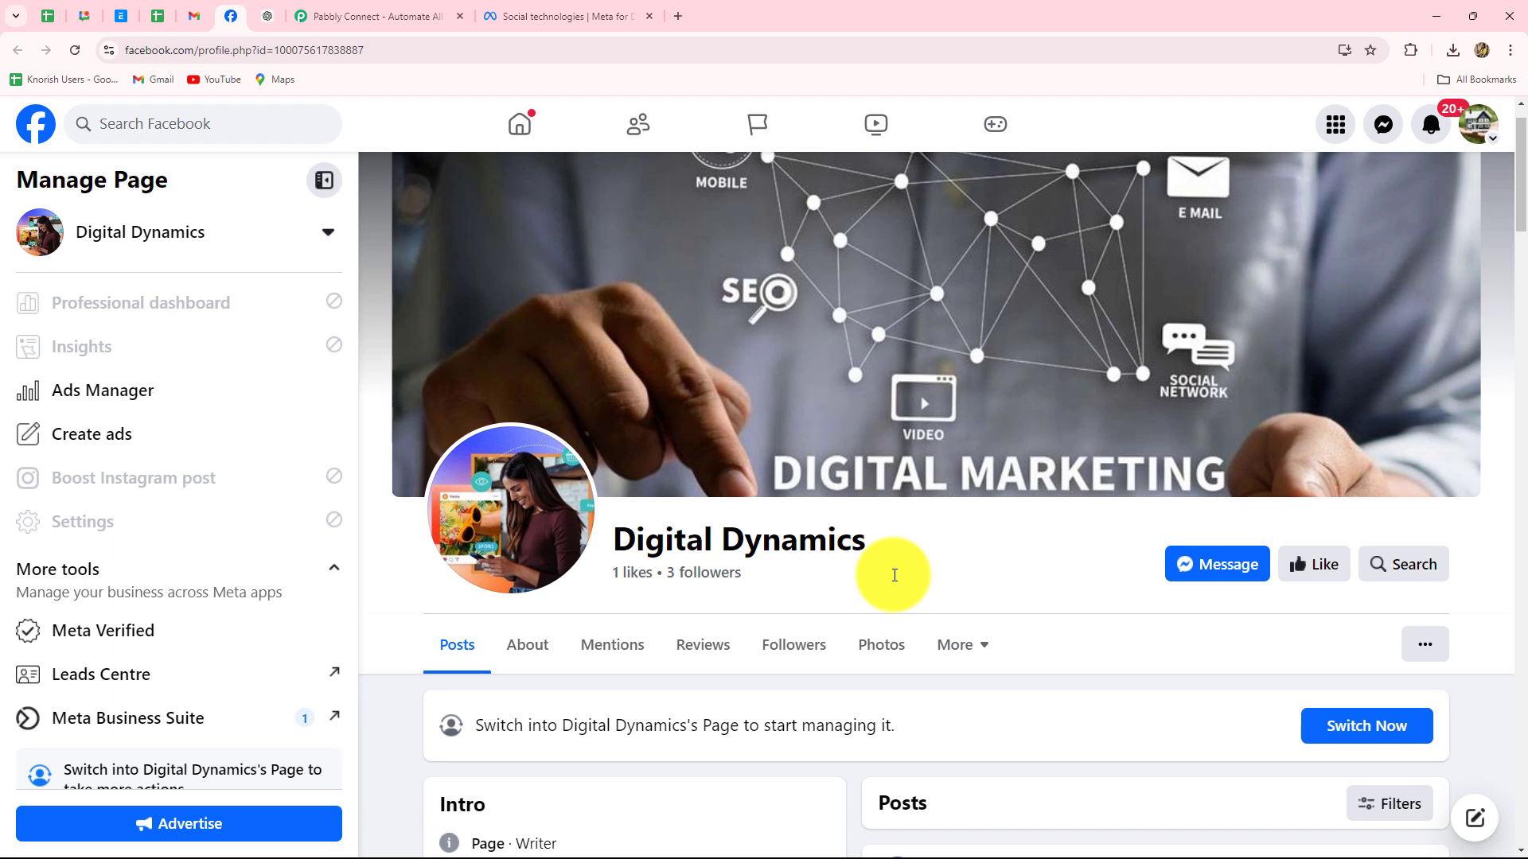
Compare the Digital Dynamics Team chat space with the Facebook page, then bring up the Pabbly Connect site
click(82, 16)
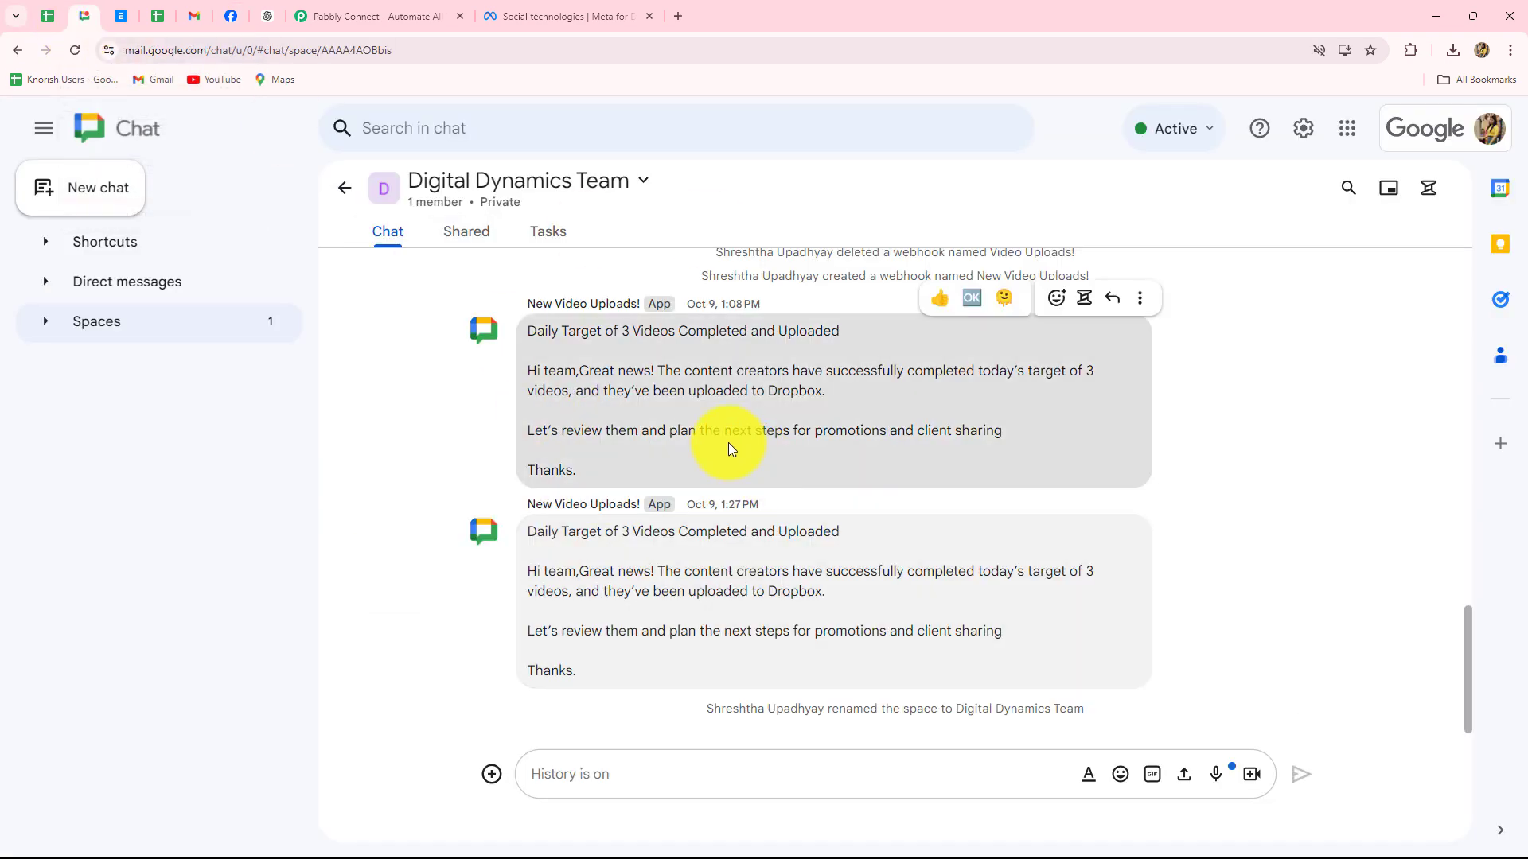
click(231, 16)
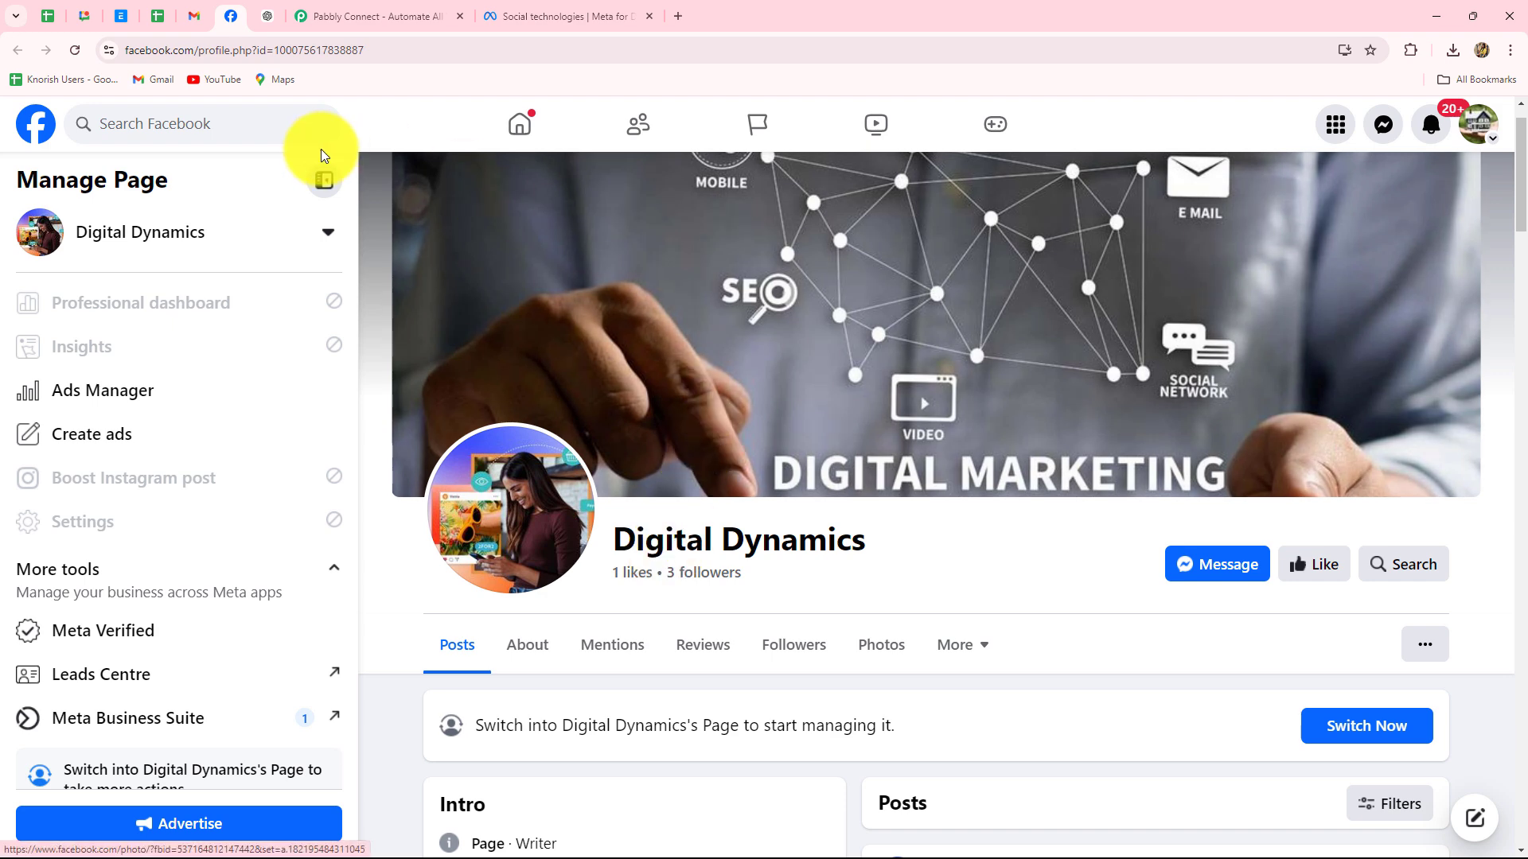
click(83, 16)
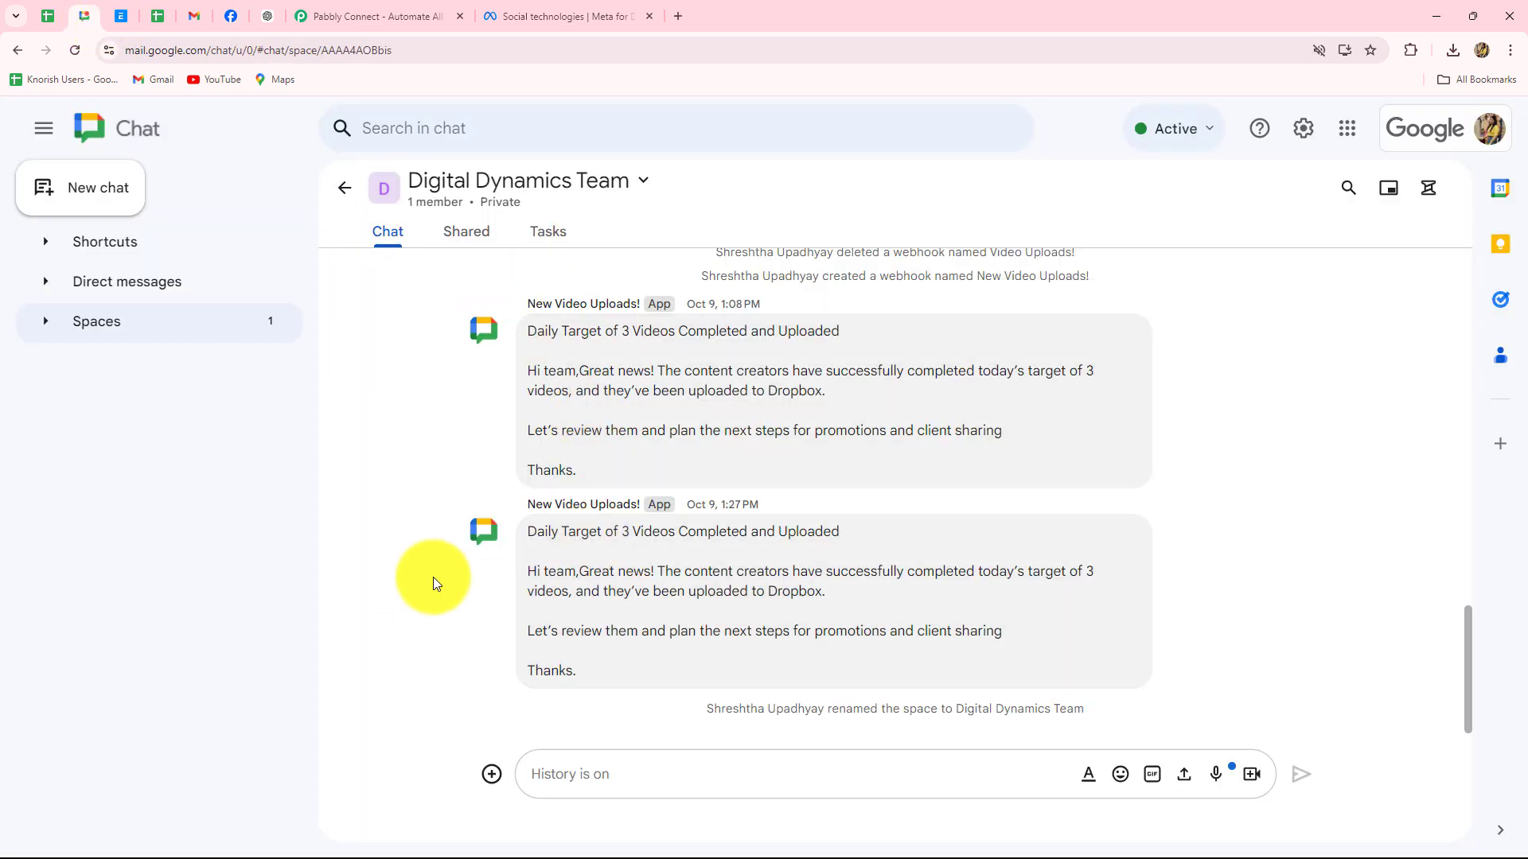
click(234, 22)
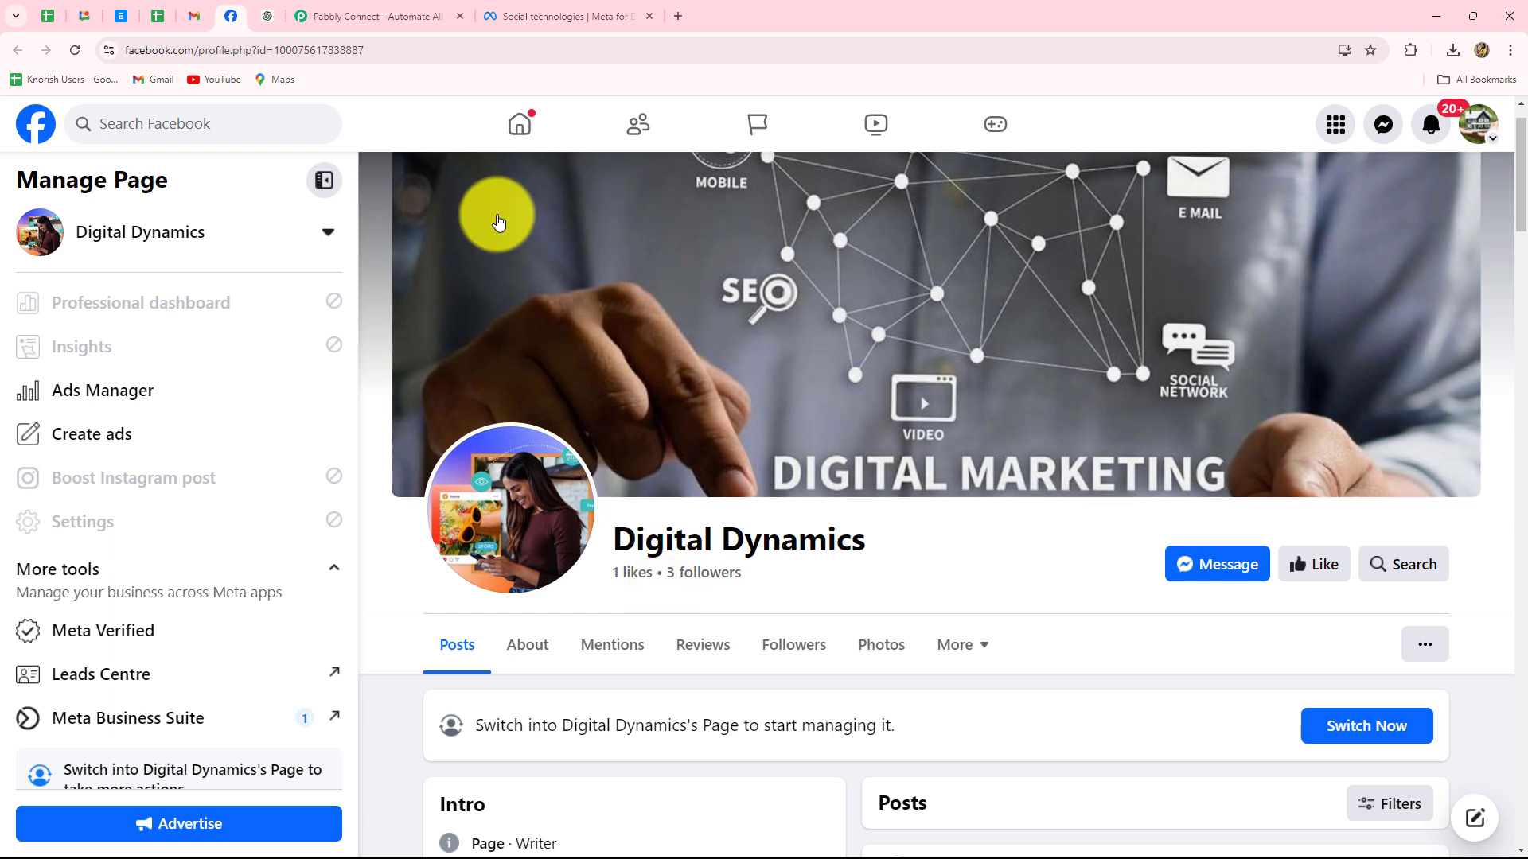
click(406, 19)
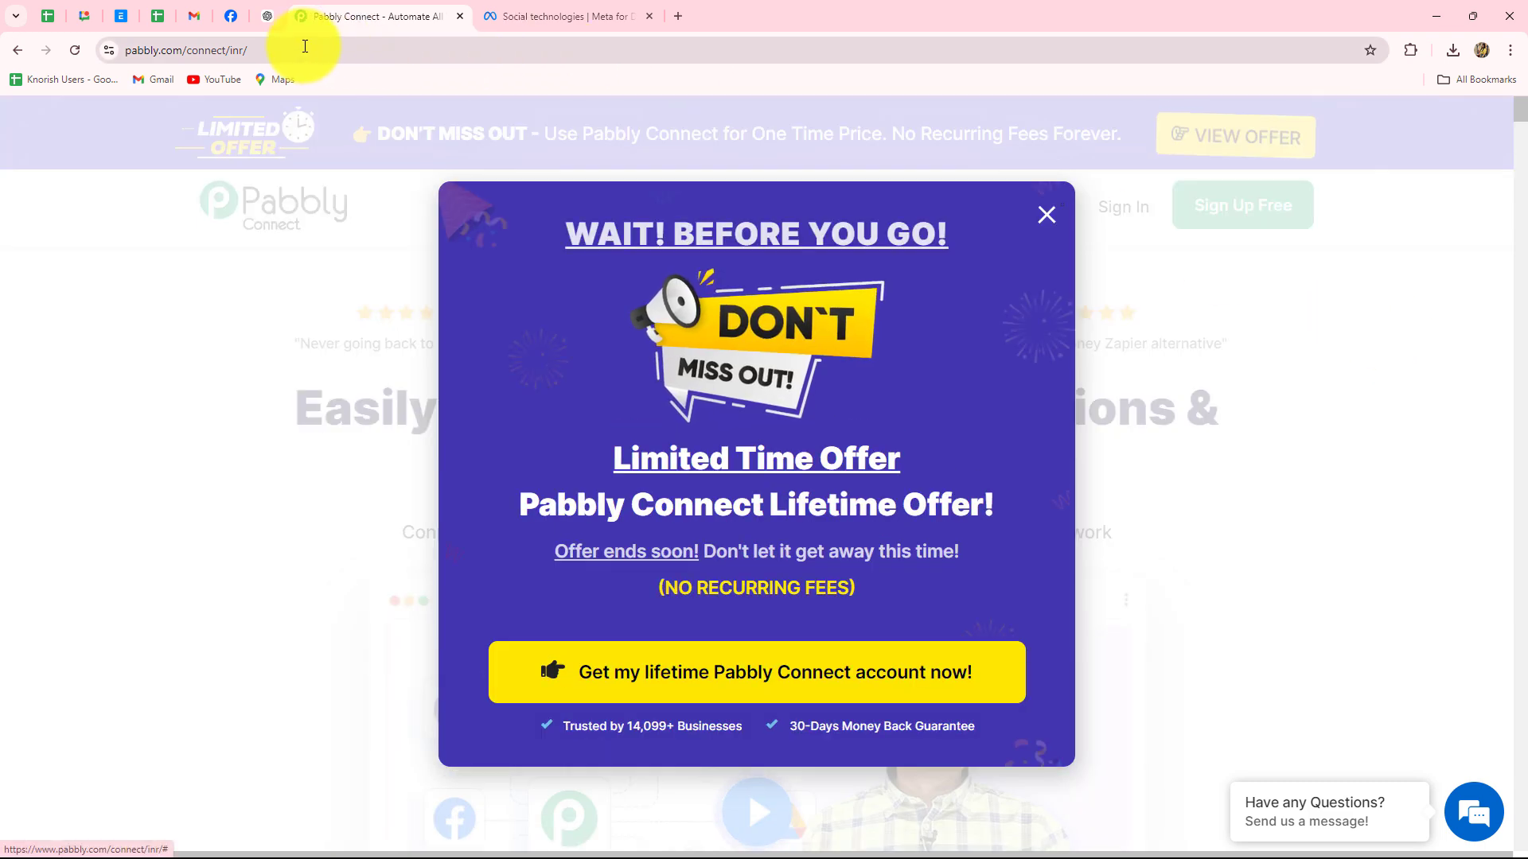
Dismiss the limited-time offer popup on the Pabbly Connect homepage and go to Sign In
click(166, 46)
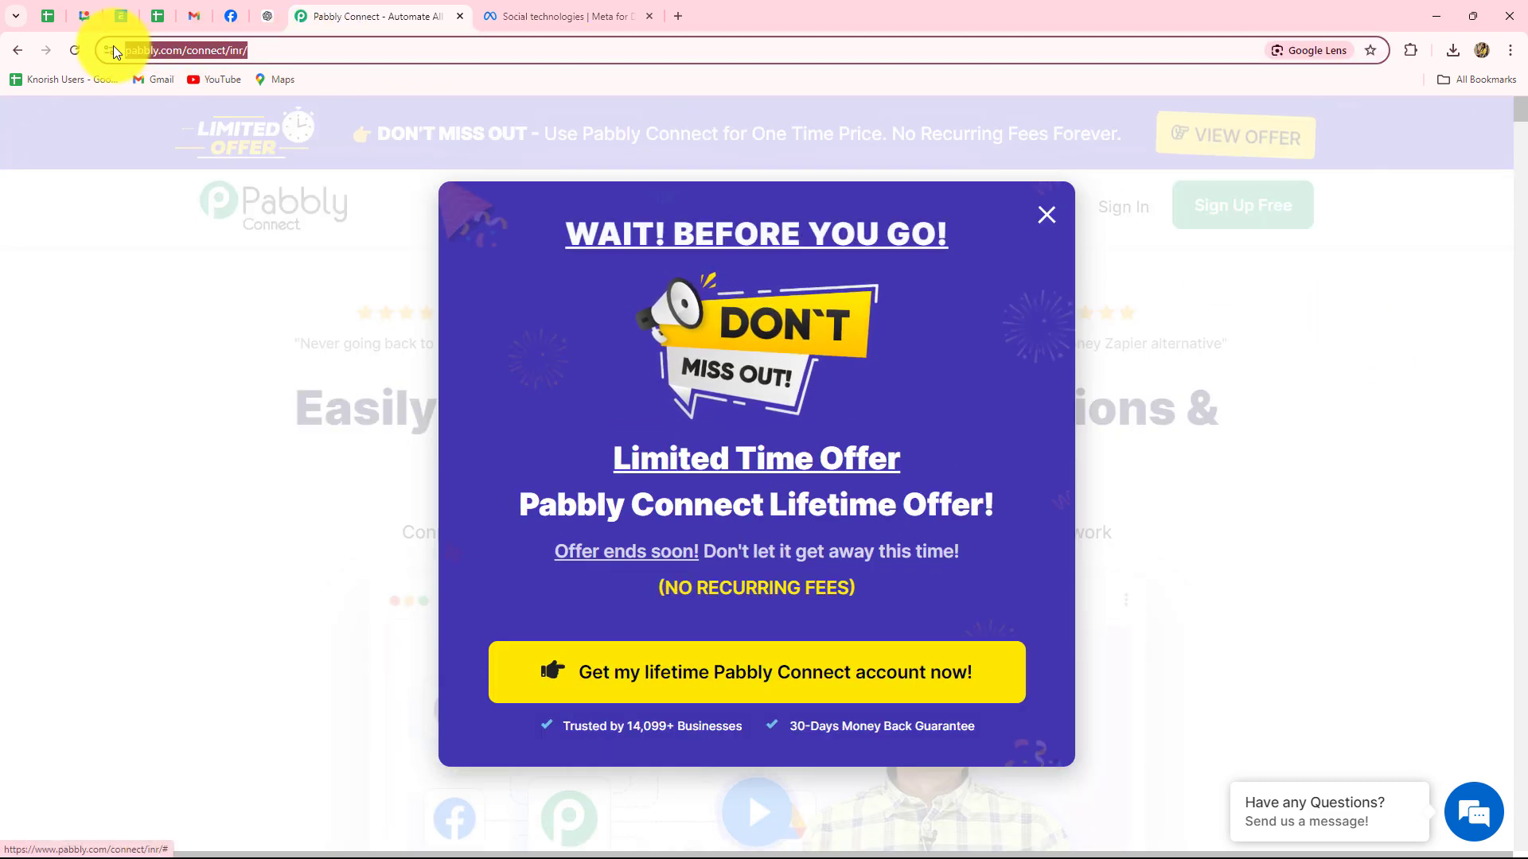
click(1060, 213)
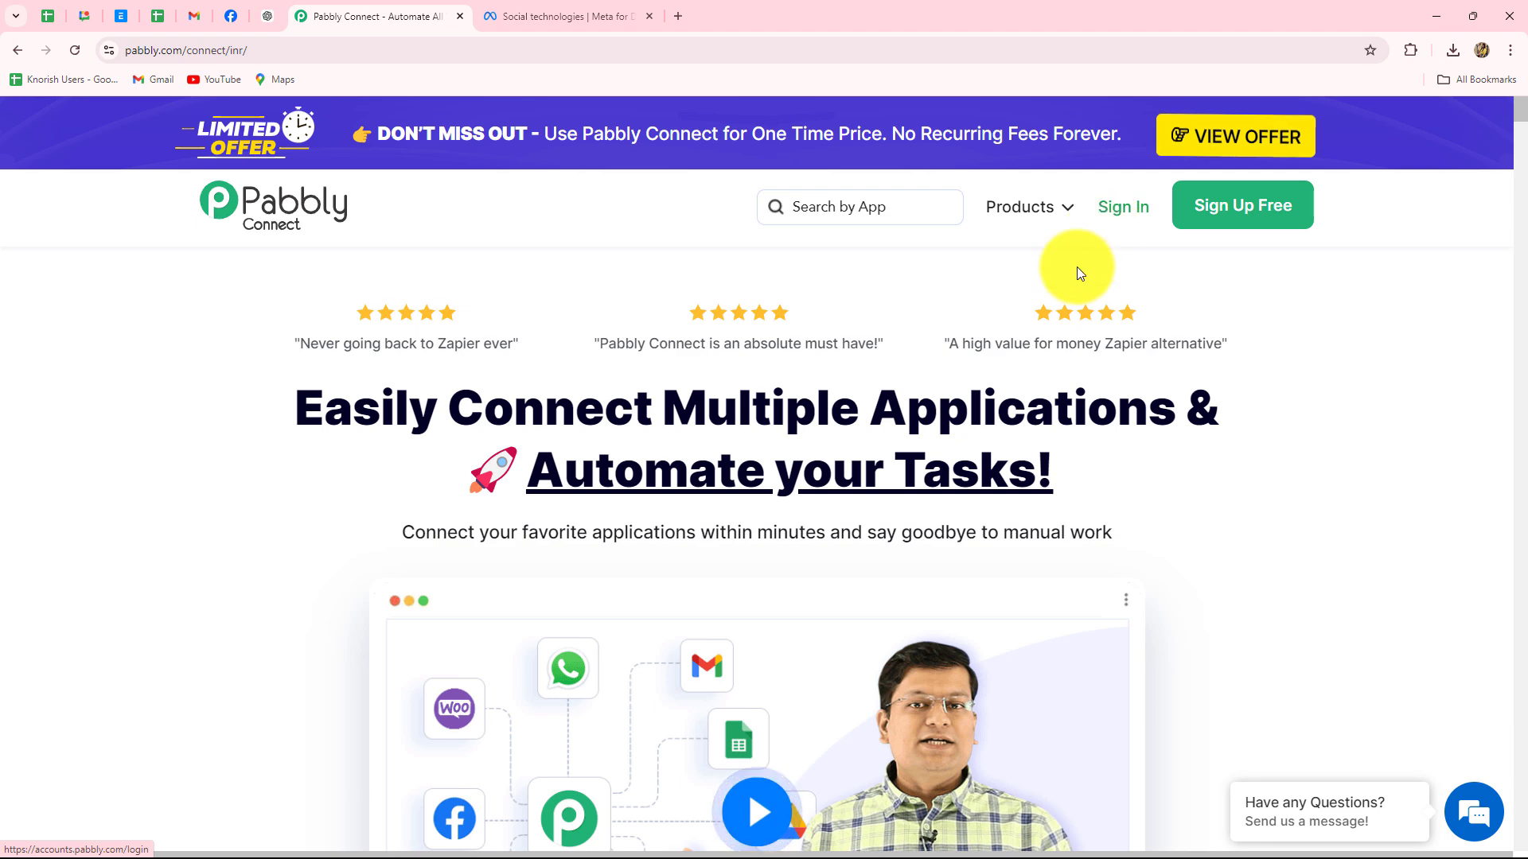
drag(305, 409, 1257, 501)
click(1257, 500)
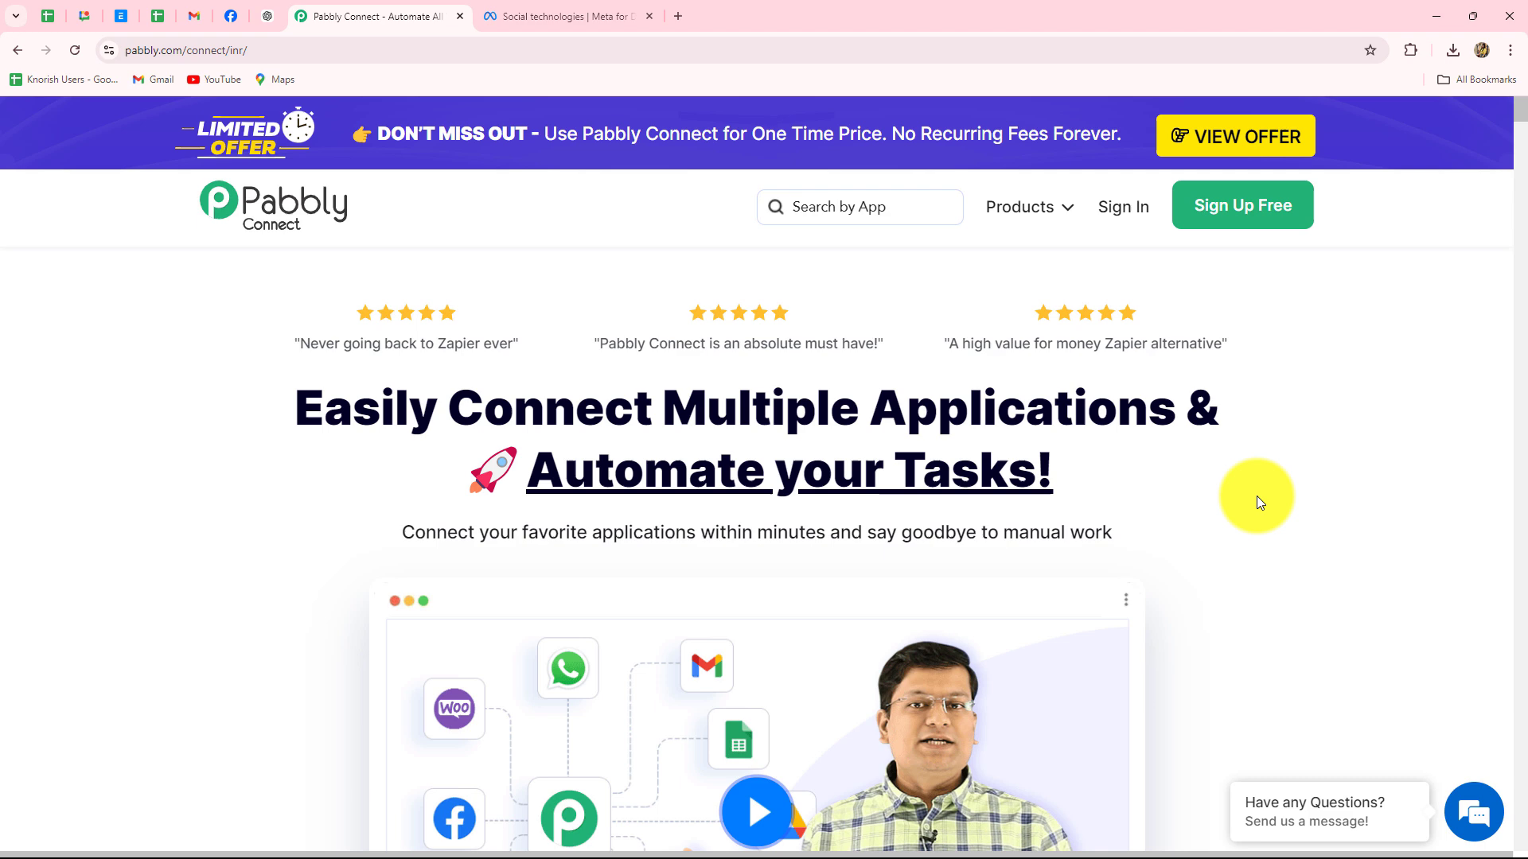
Sign in to the Pabbly account
click(1122, 207)
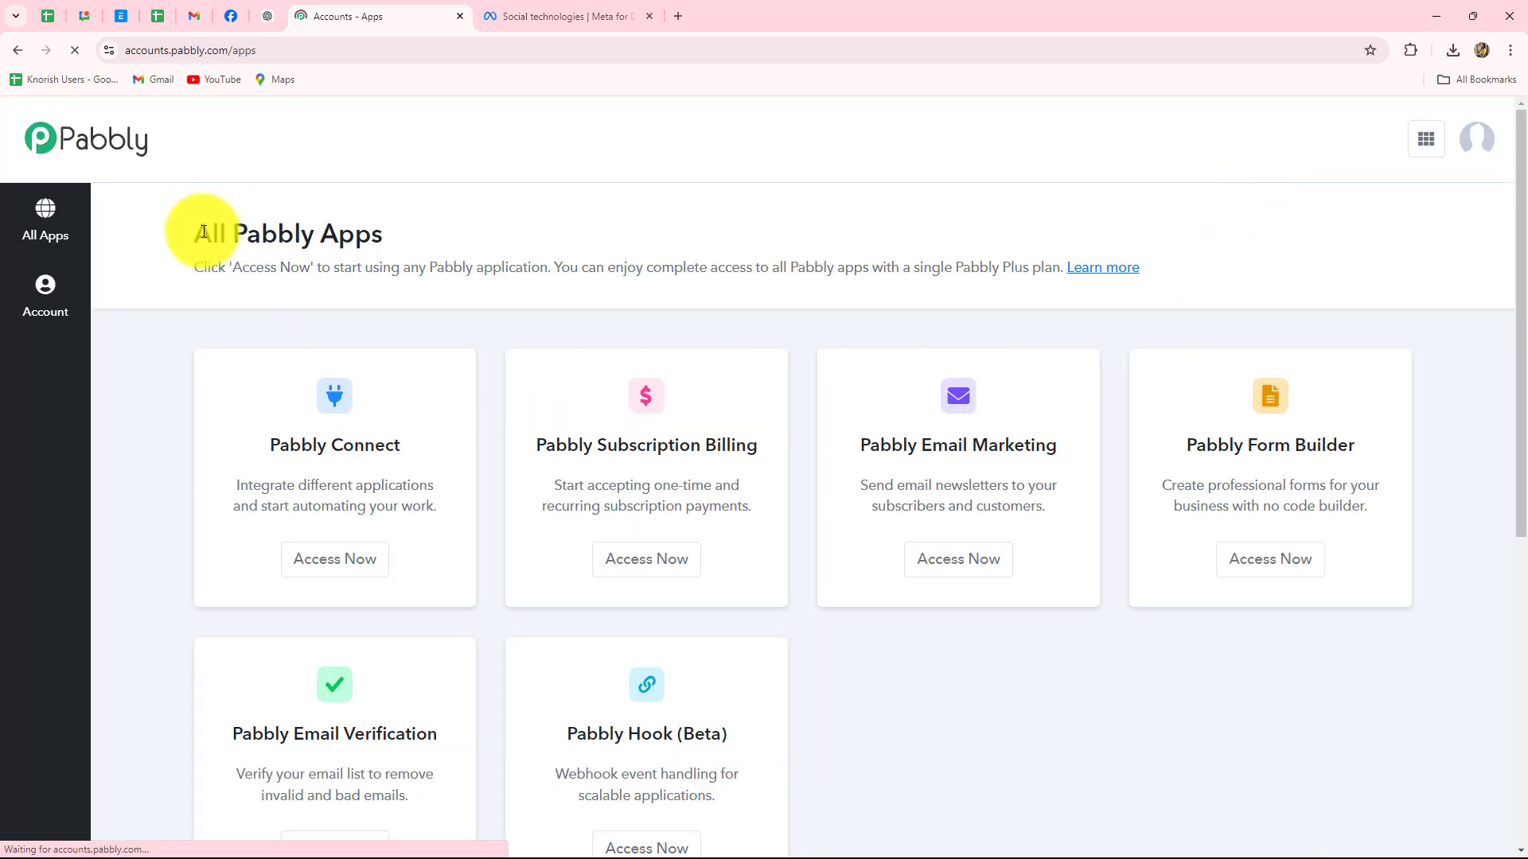
drag(204, 231, 546, 228)
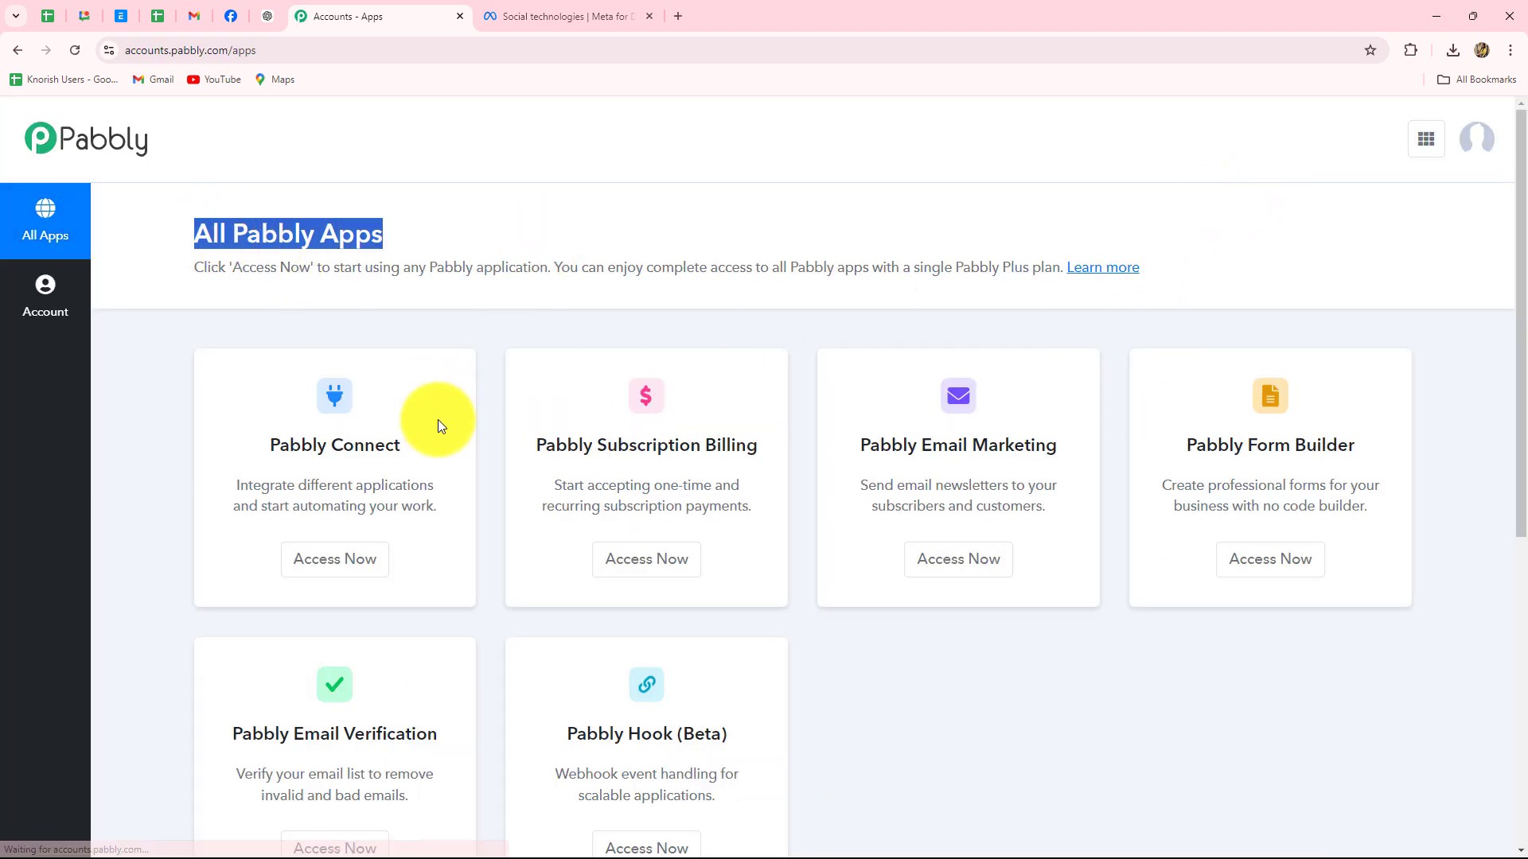
scroll(437, 420, down, 1)
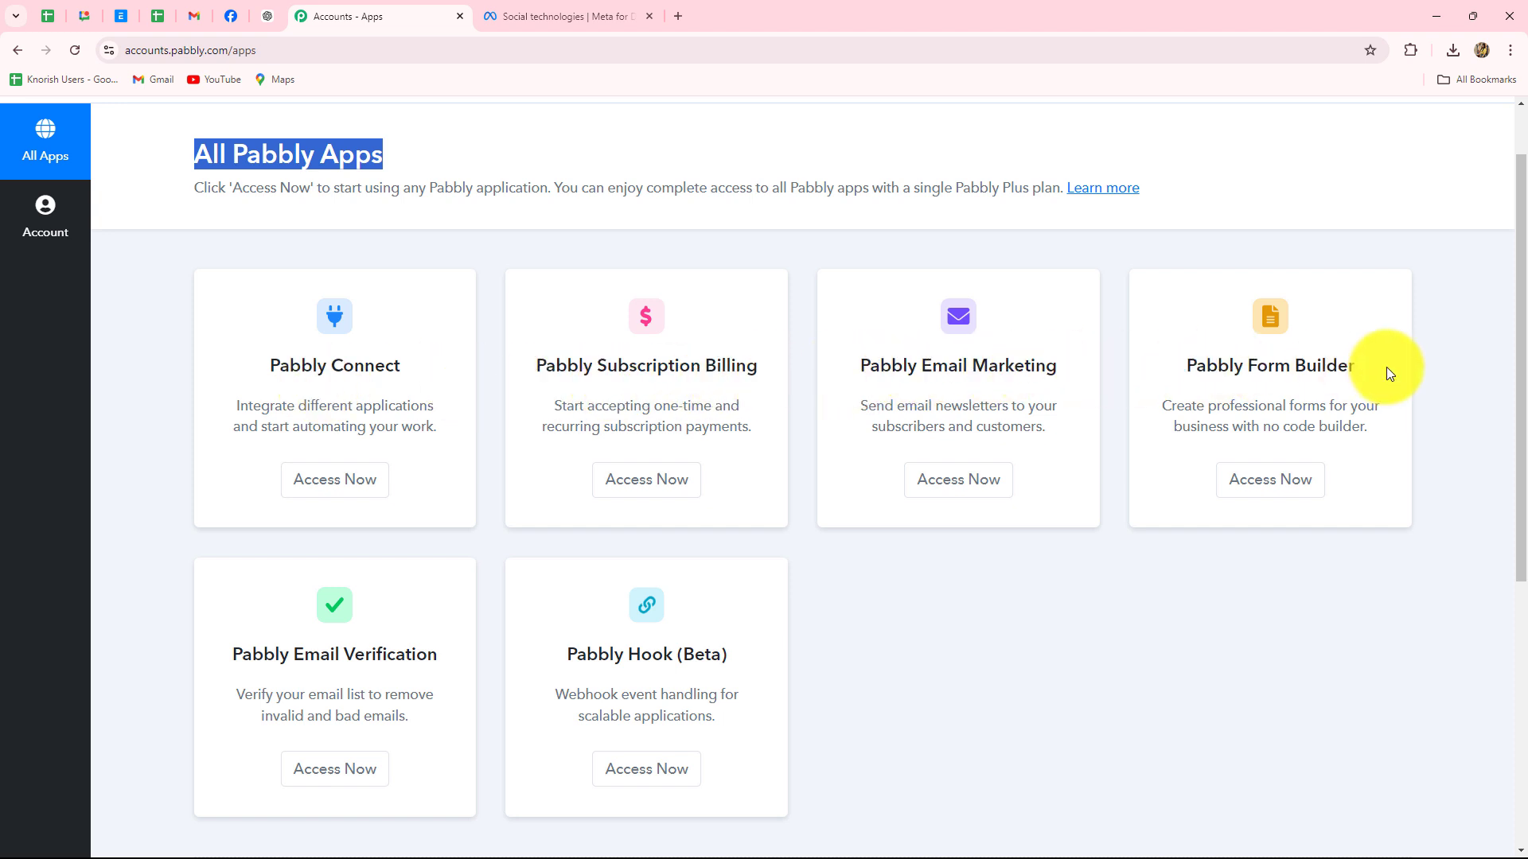
Launch Pabbly Connect with Access Now and look over the dashboard, which has no workflows yet
drag(266, 356, 401, 366)
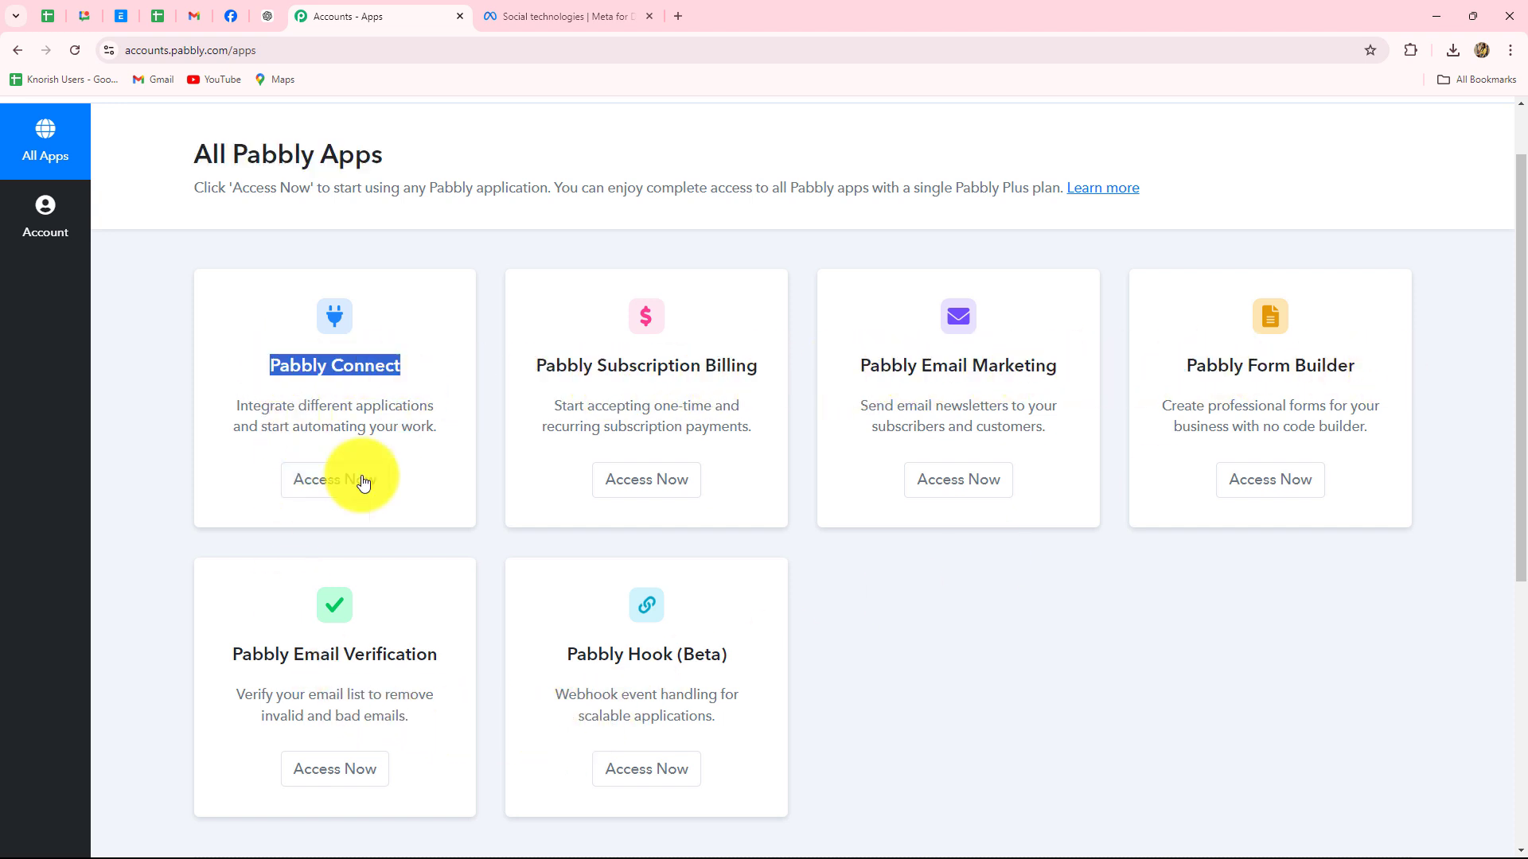
click(350, 495)
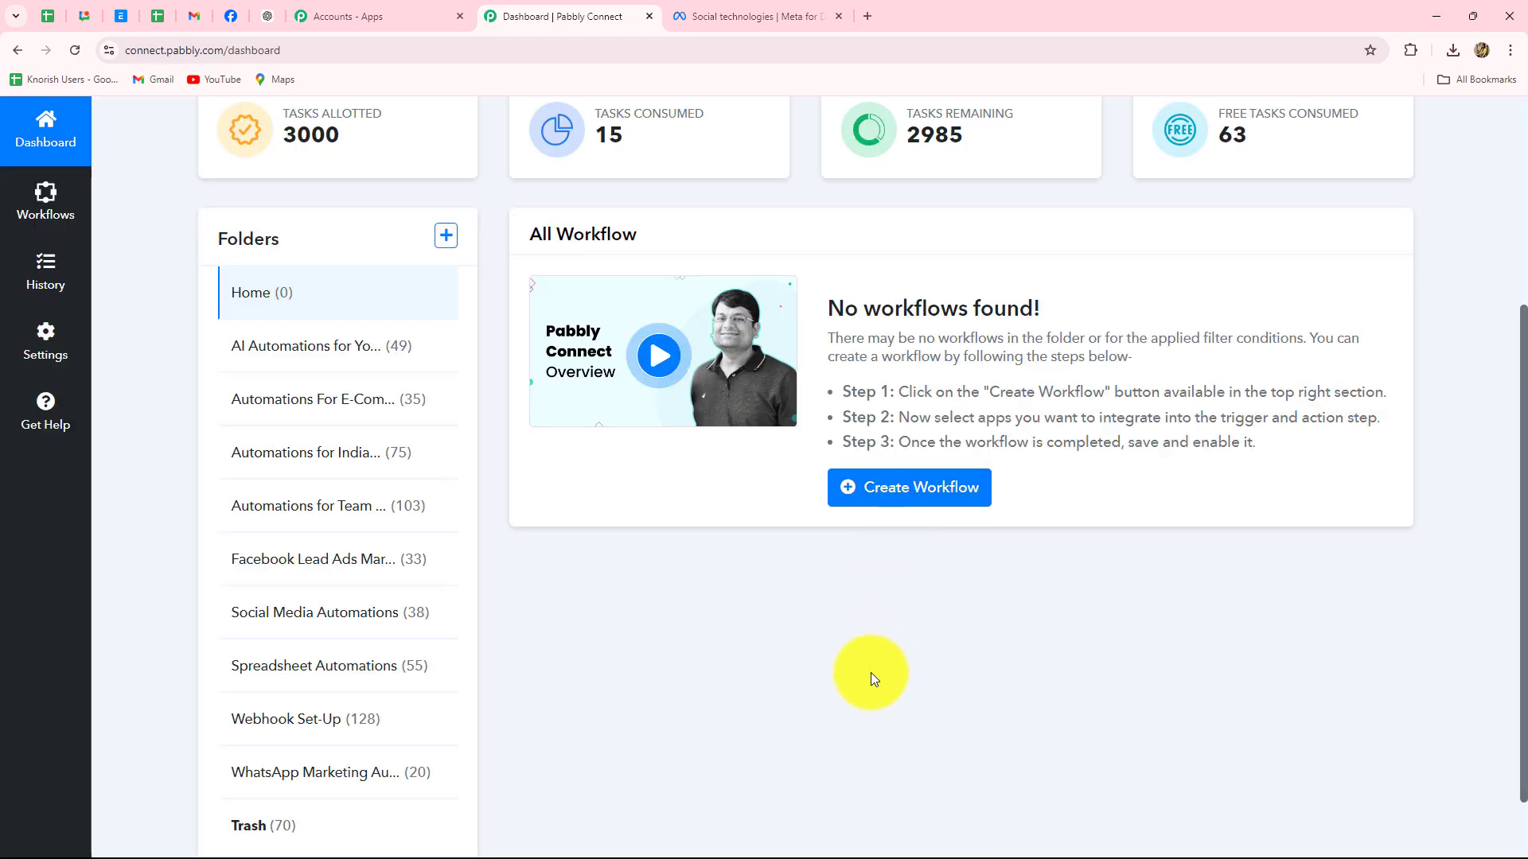
scroll(870, 671, down, 1)
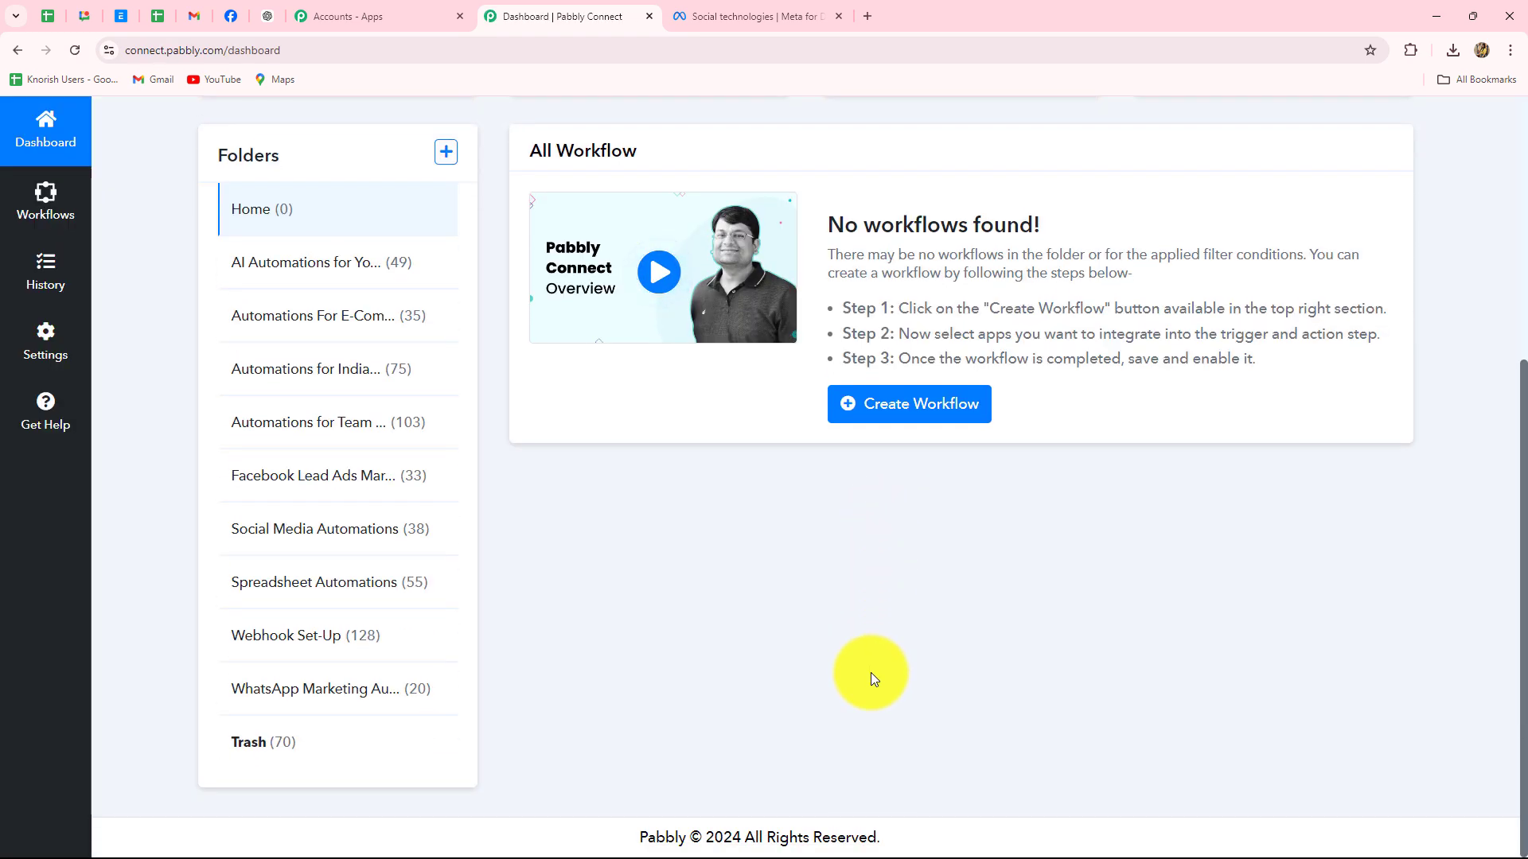
scroll(871, 671, up, 1)
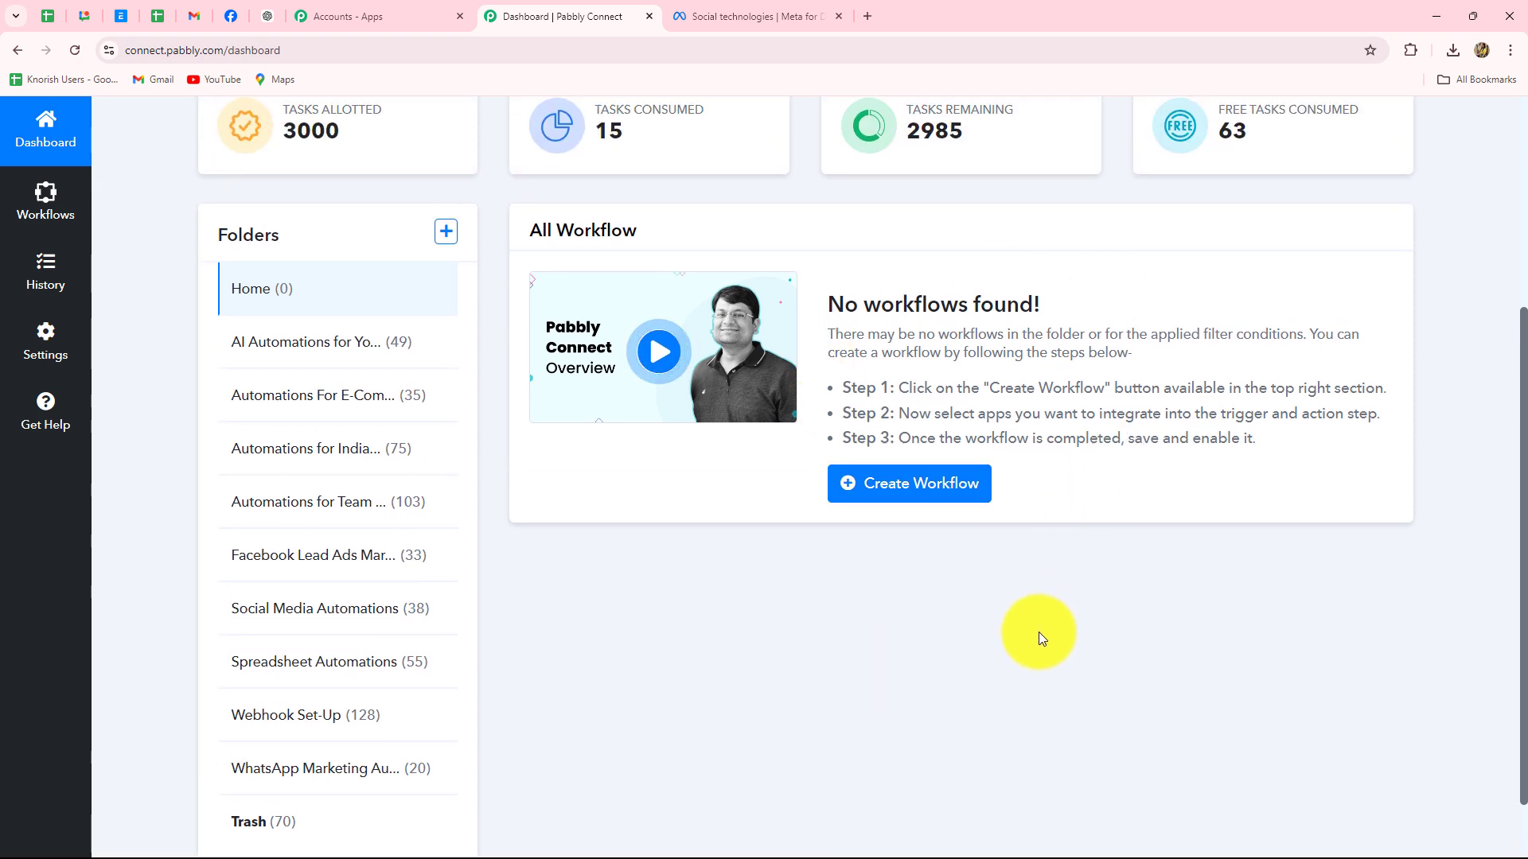
scroll(266, 454, down, 1)
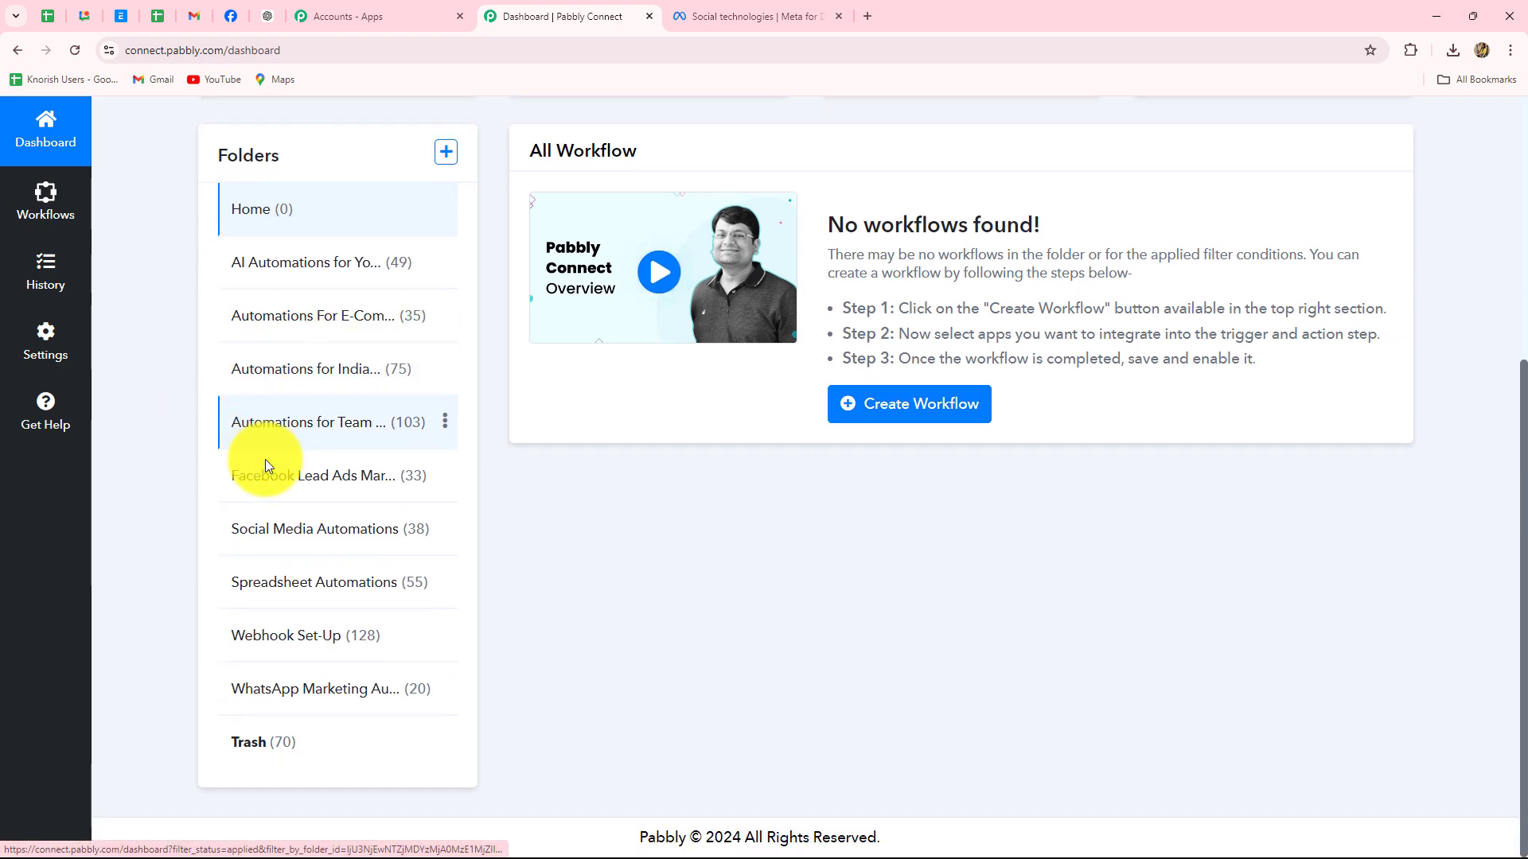
scroll(618, 691, up, 1)
scroll(618, 691, up, 3)
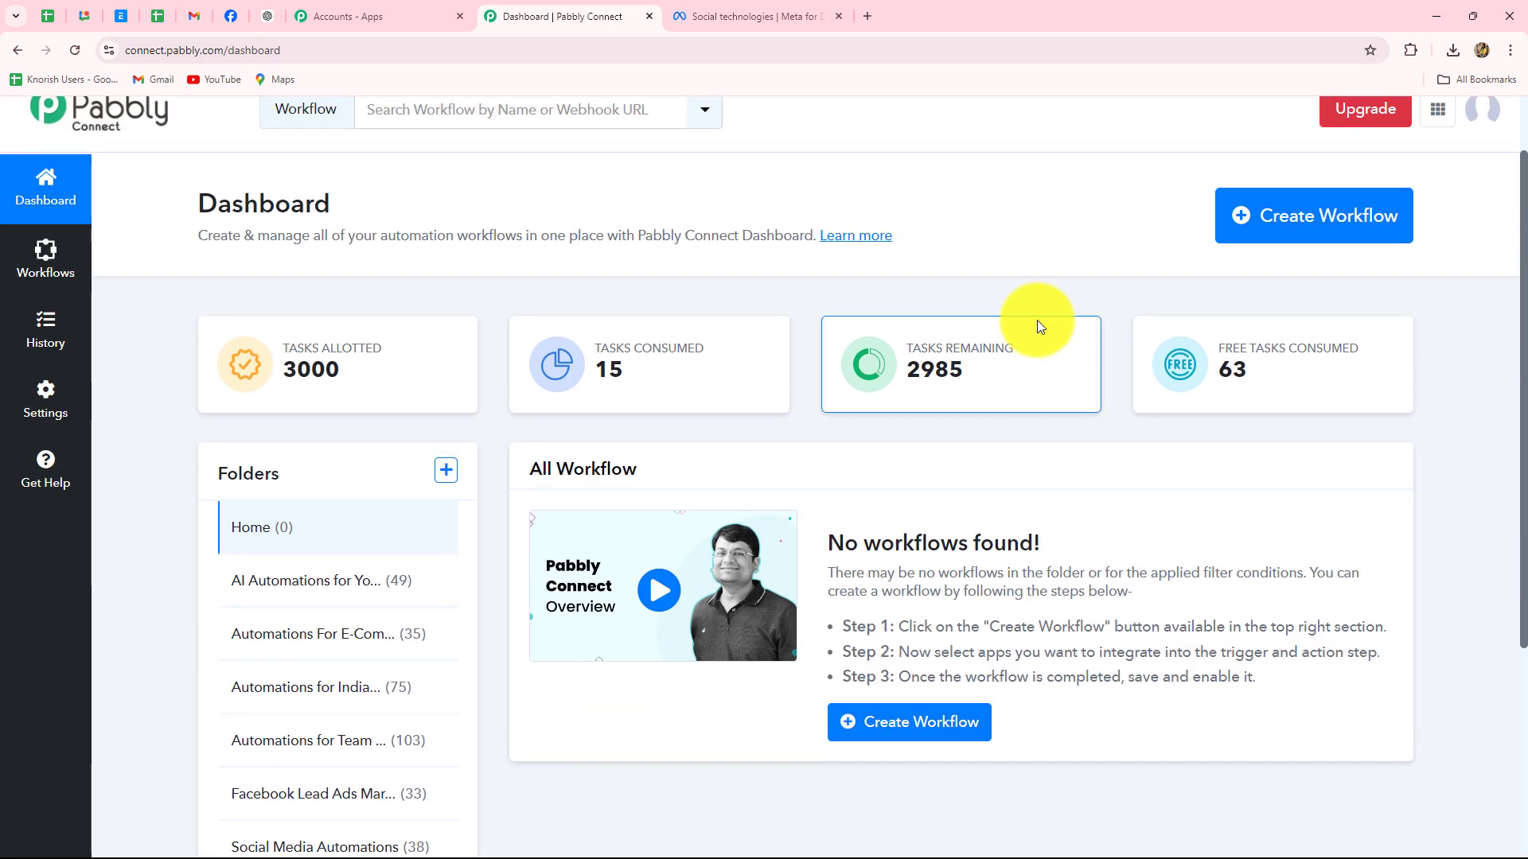
Create the workflow 'Notify Team on Google Chat for New Facebook Leads' in the Facebook Lead Ads Marketing Automation folder
click(1262, 215)
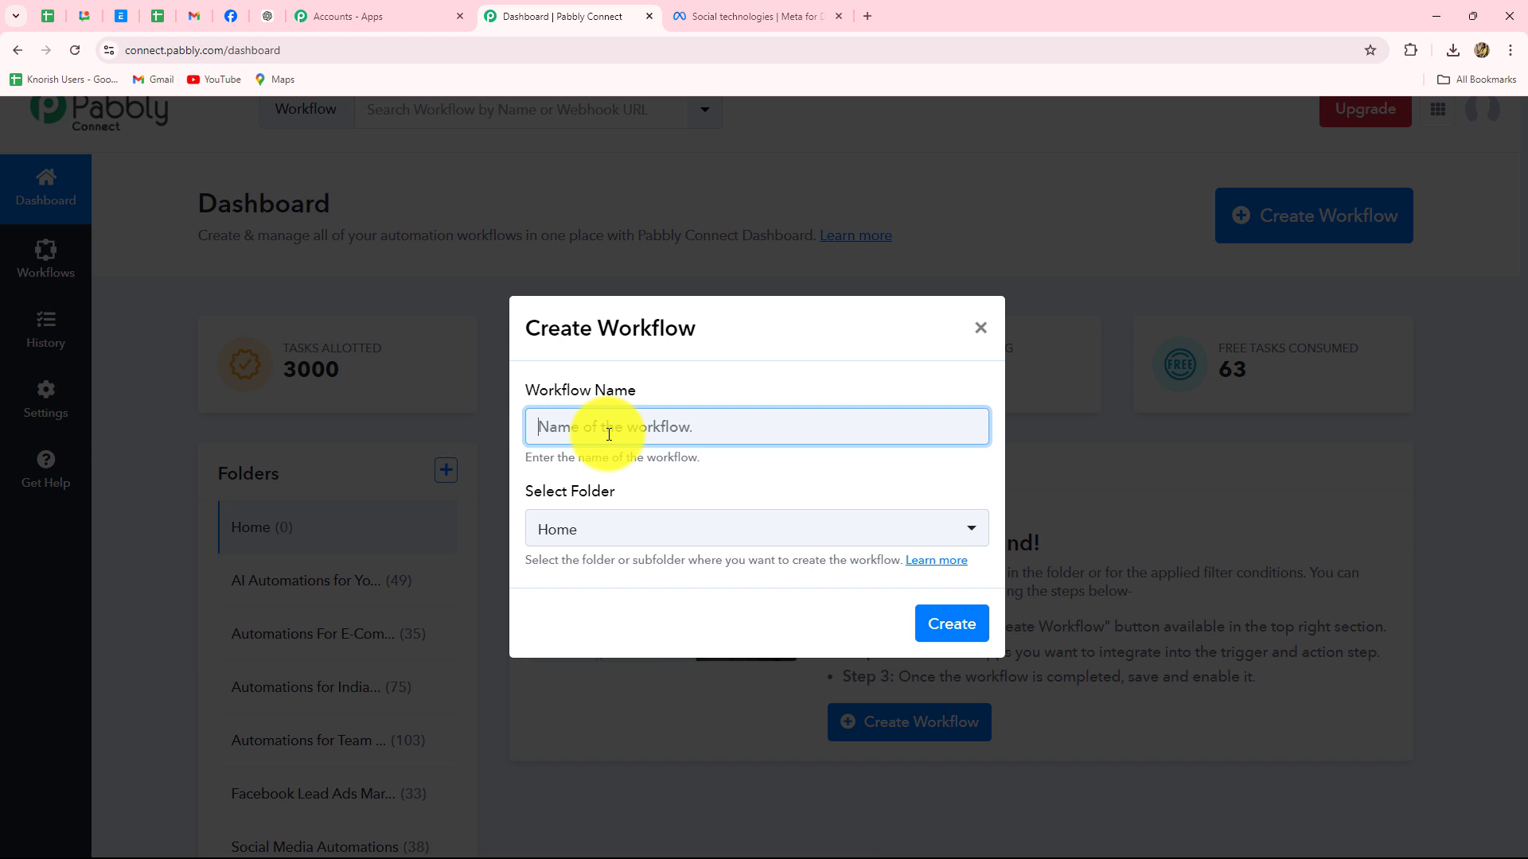
text(Notify Team on Google Chat for New Facebook Leads)
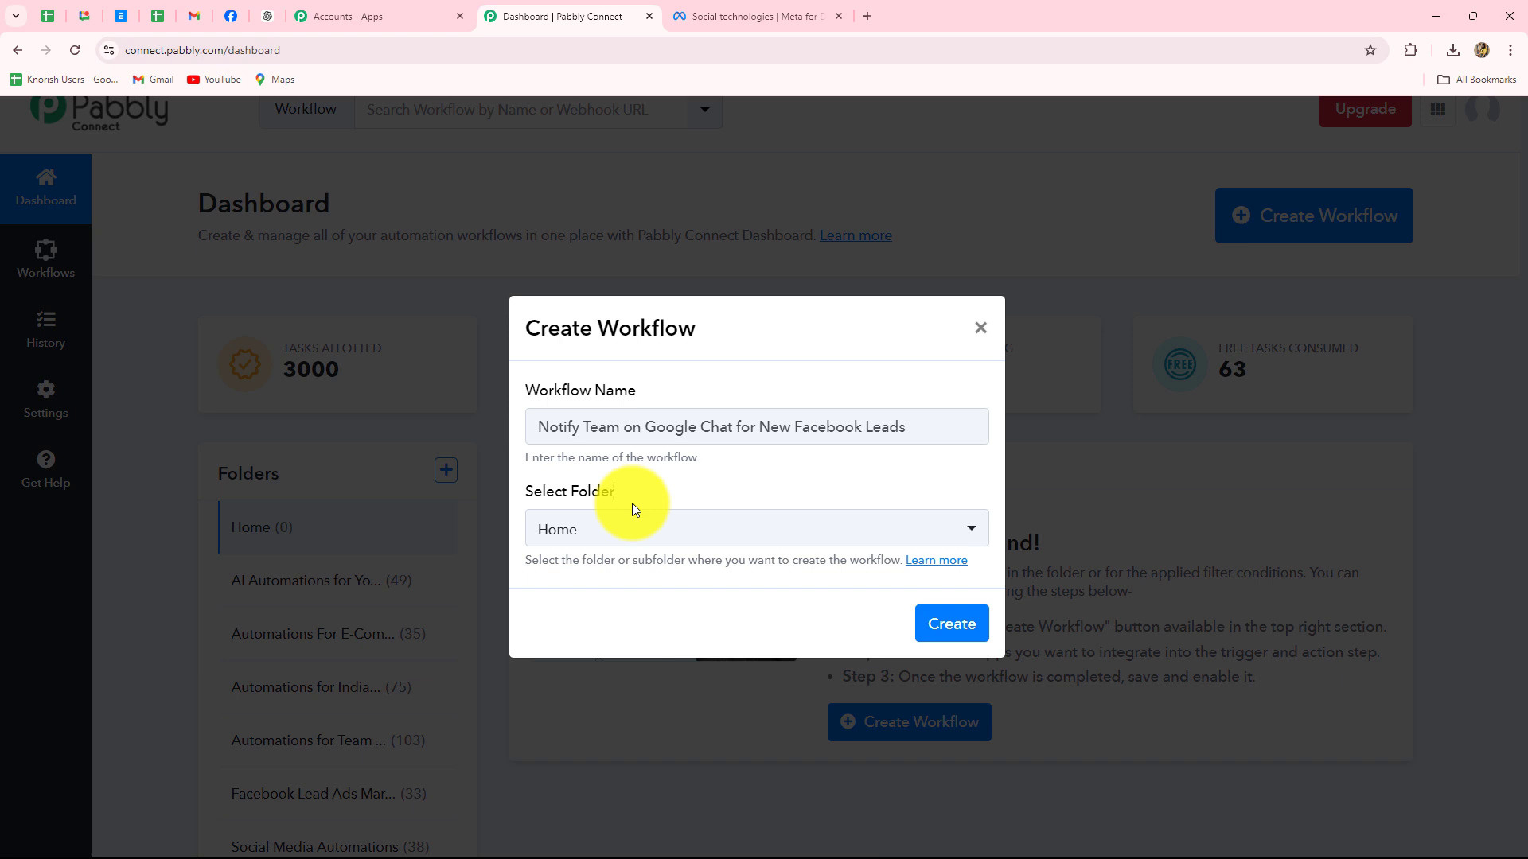
click(642, 537)
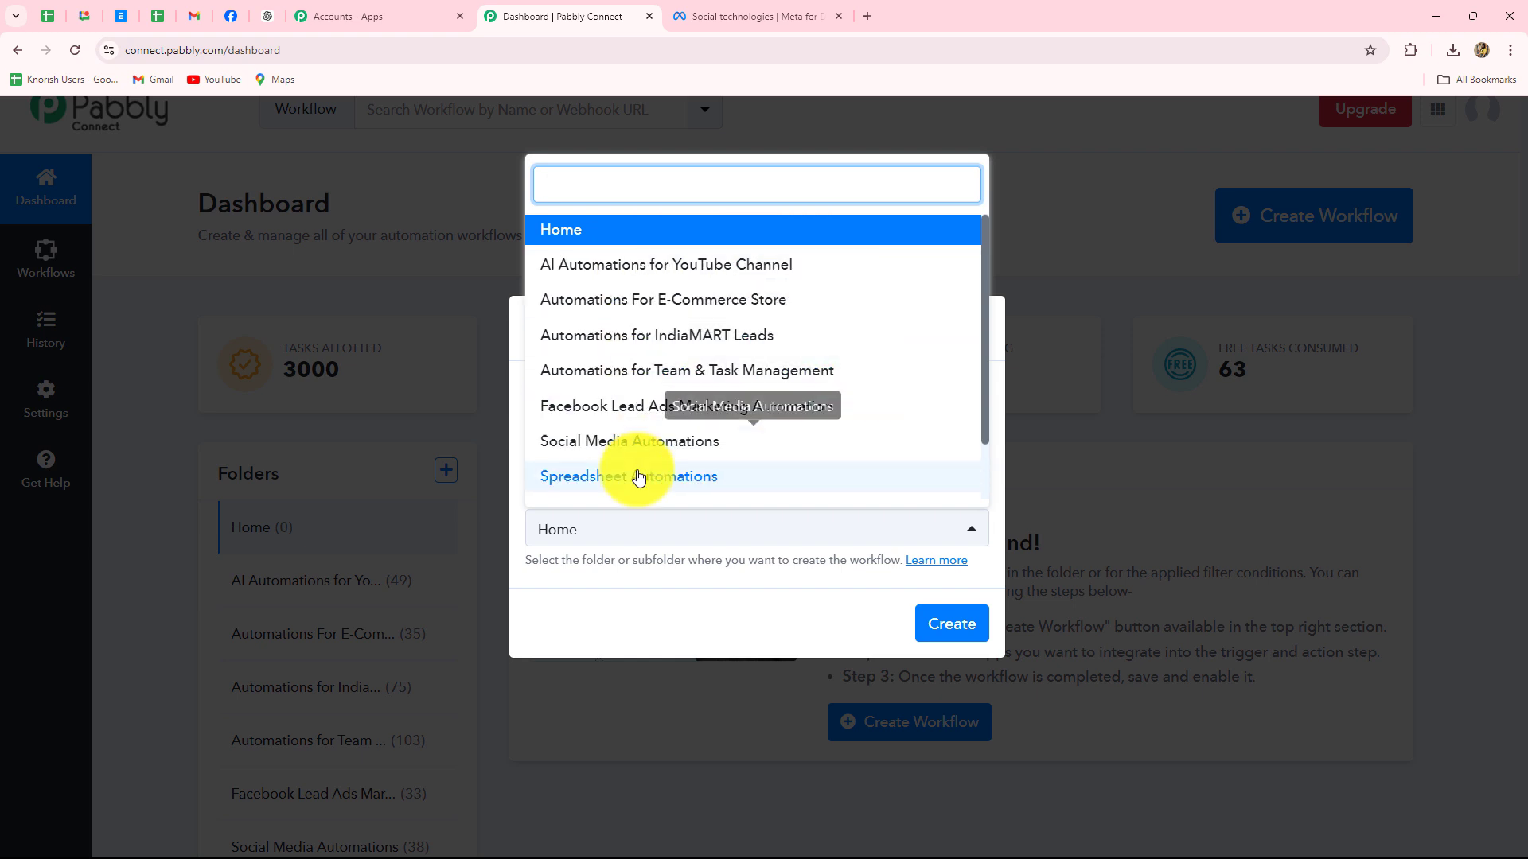
scroll(646, 476, down, 1)
scroll(644, 476, up, 1)
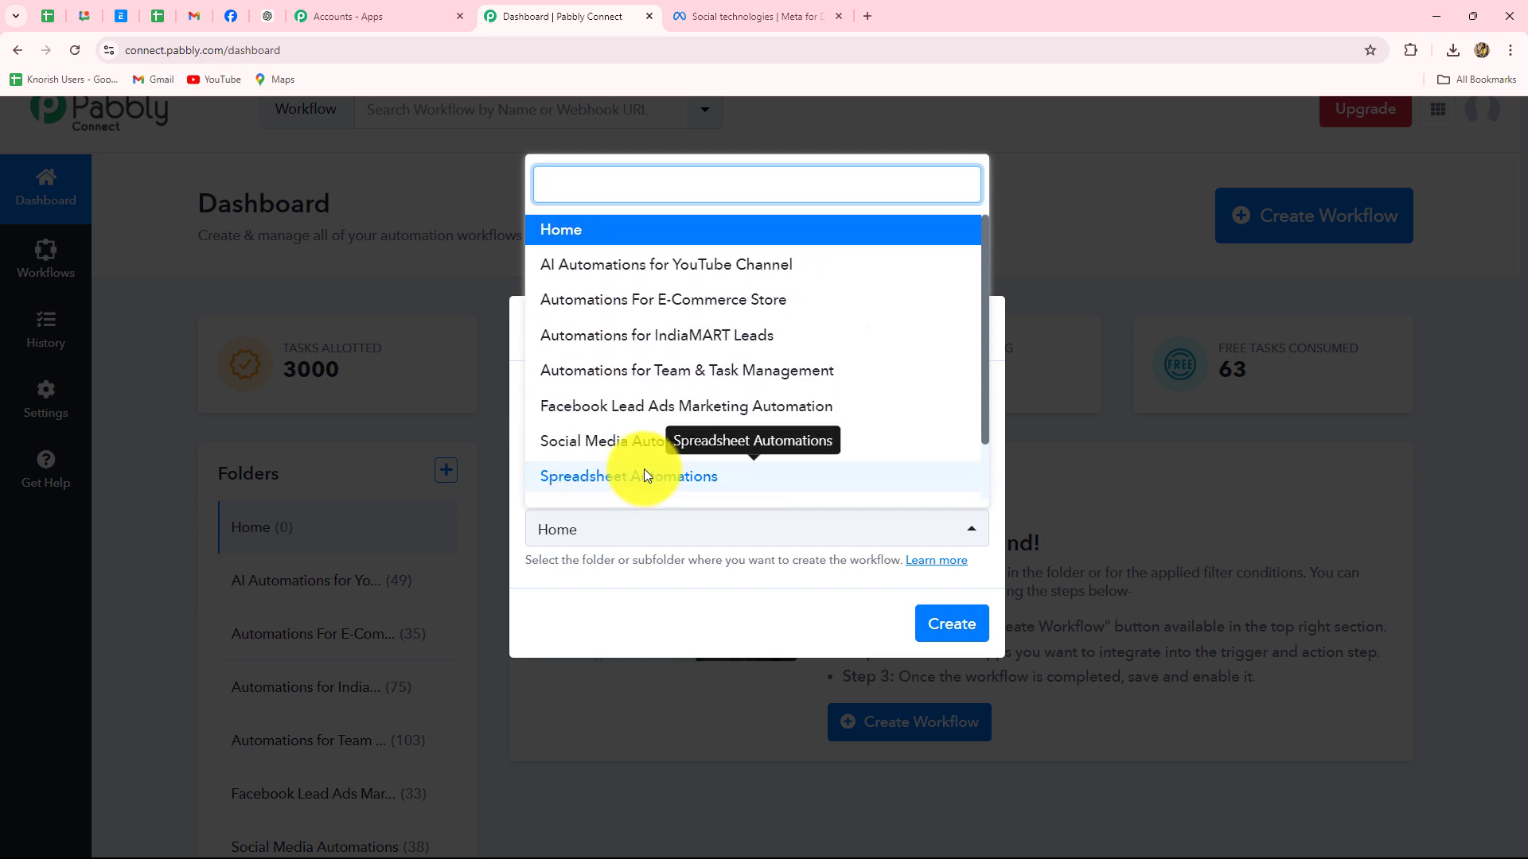
click(617, 411)
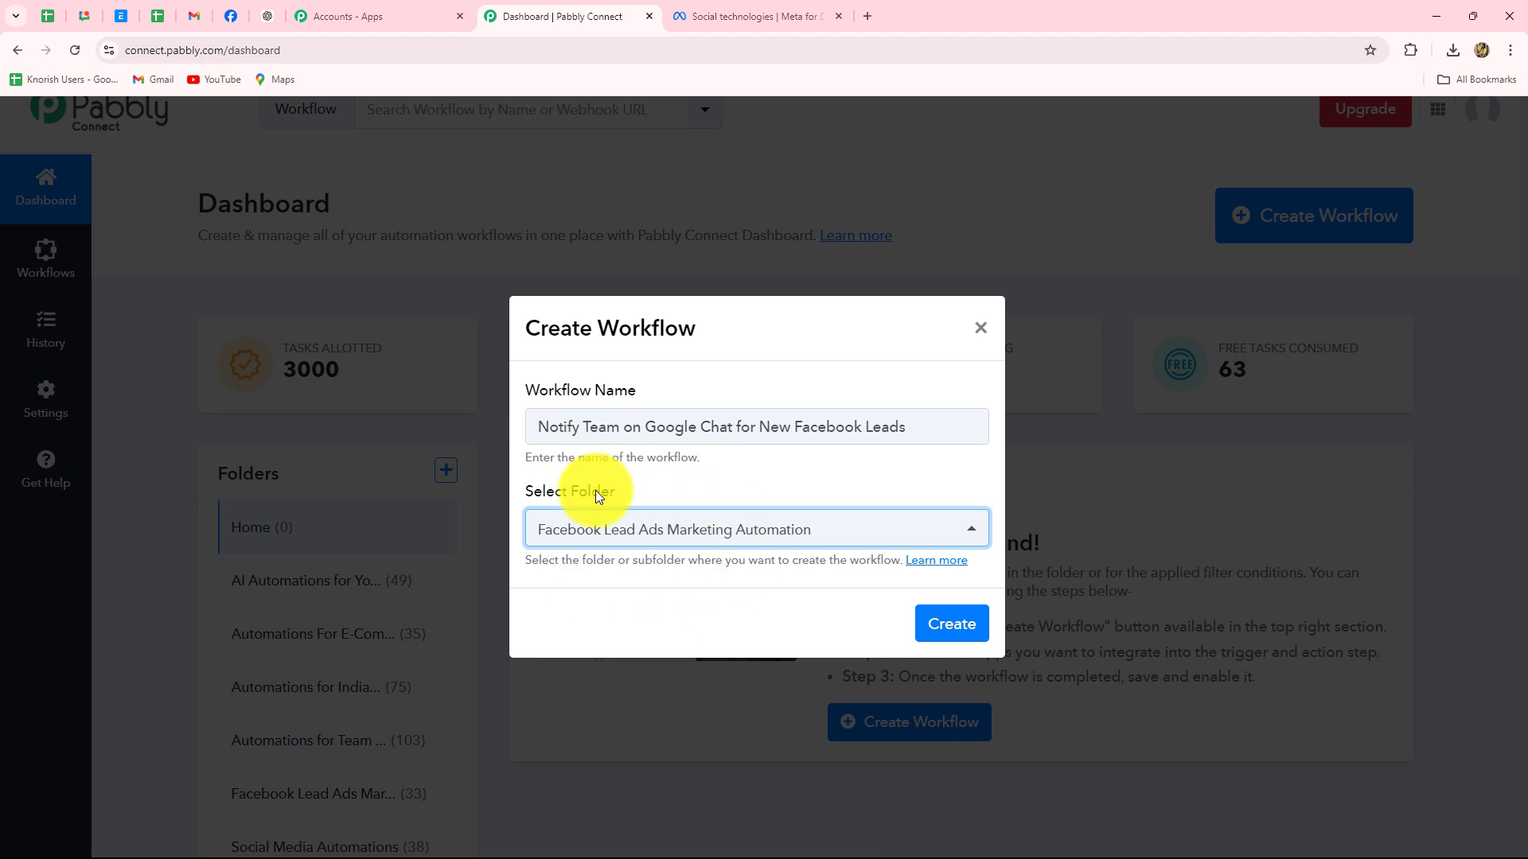
click(938, 624)
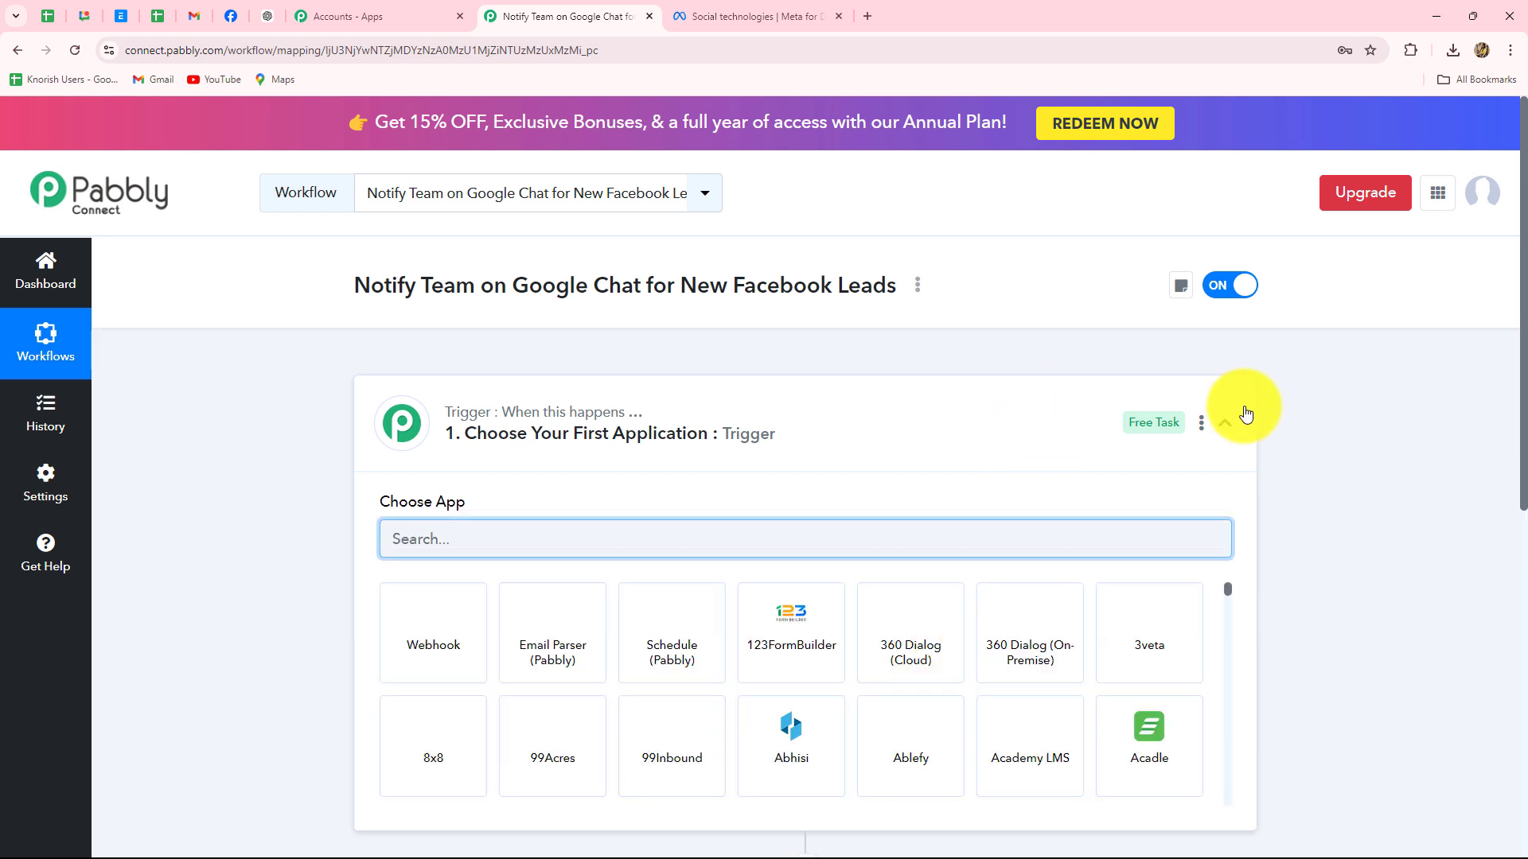
Collapse the trigger step card so the trigger and action steps both show
click(1225, 423)
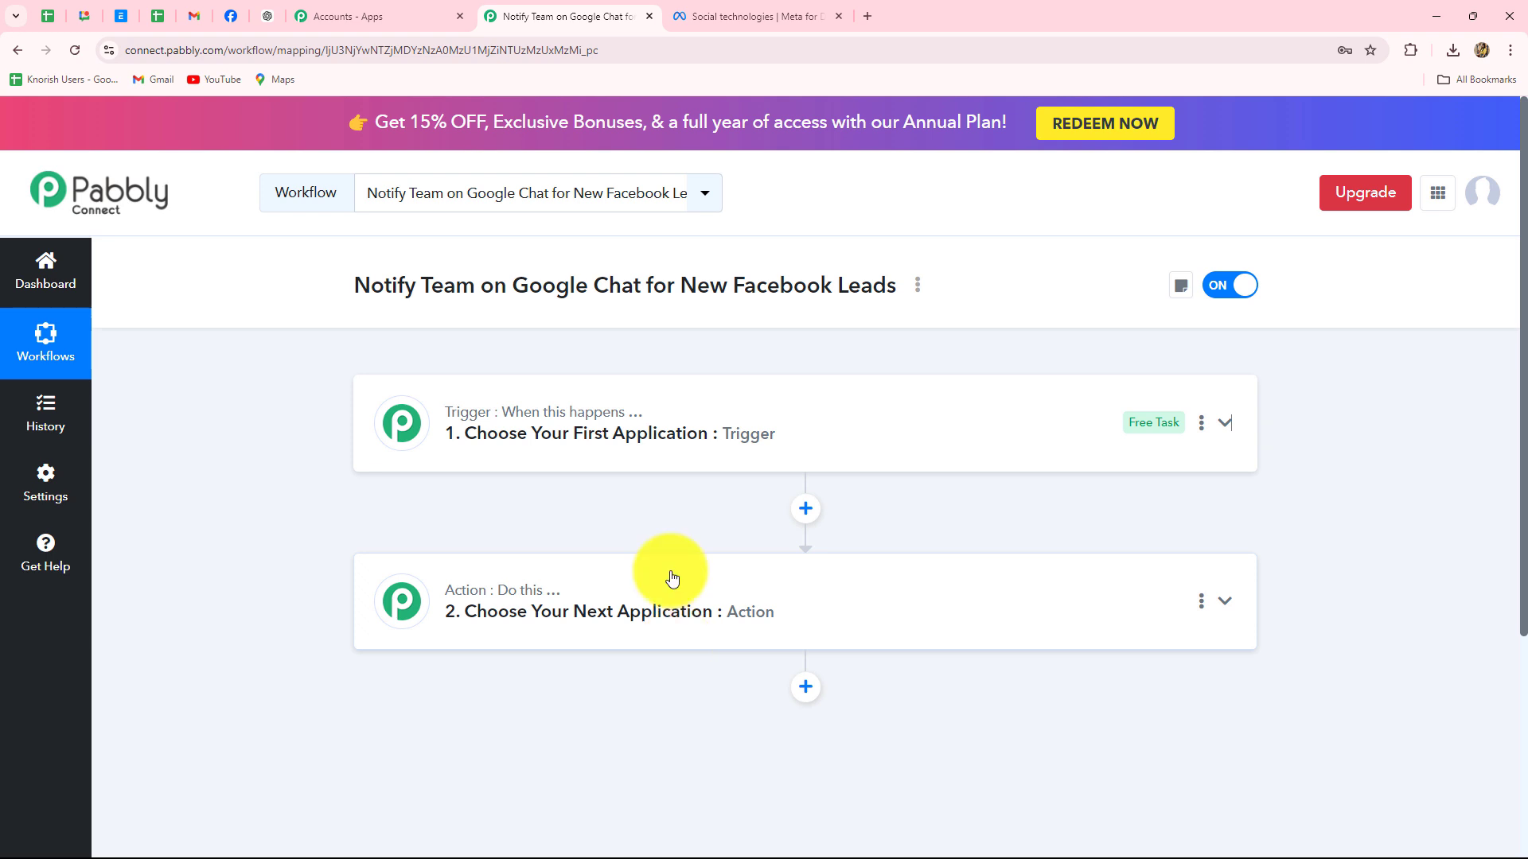
Search 'Face' and choose Facebook Lead Ads as the trigger app
click(480, 414)
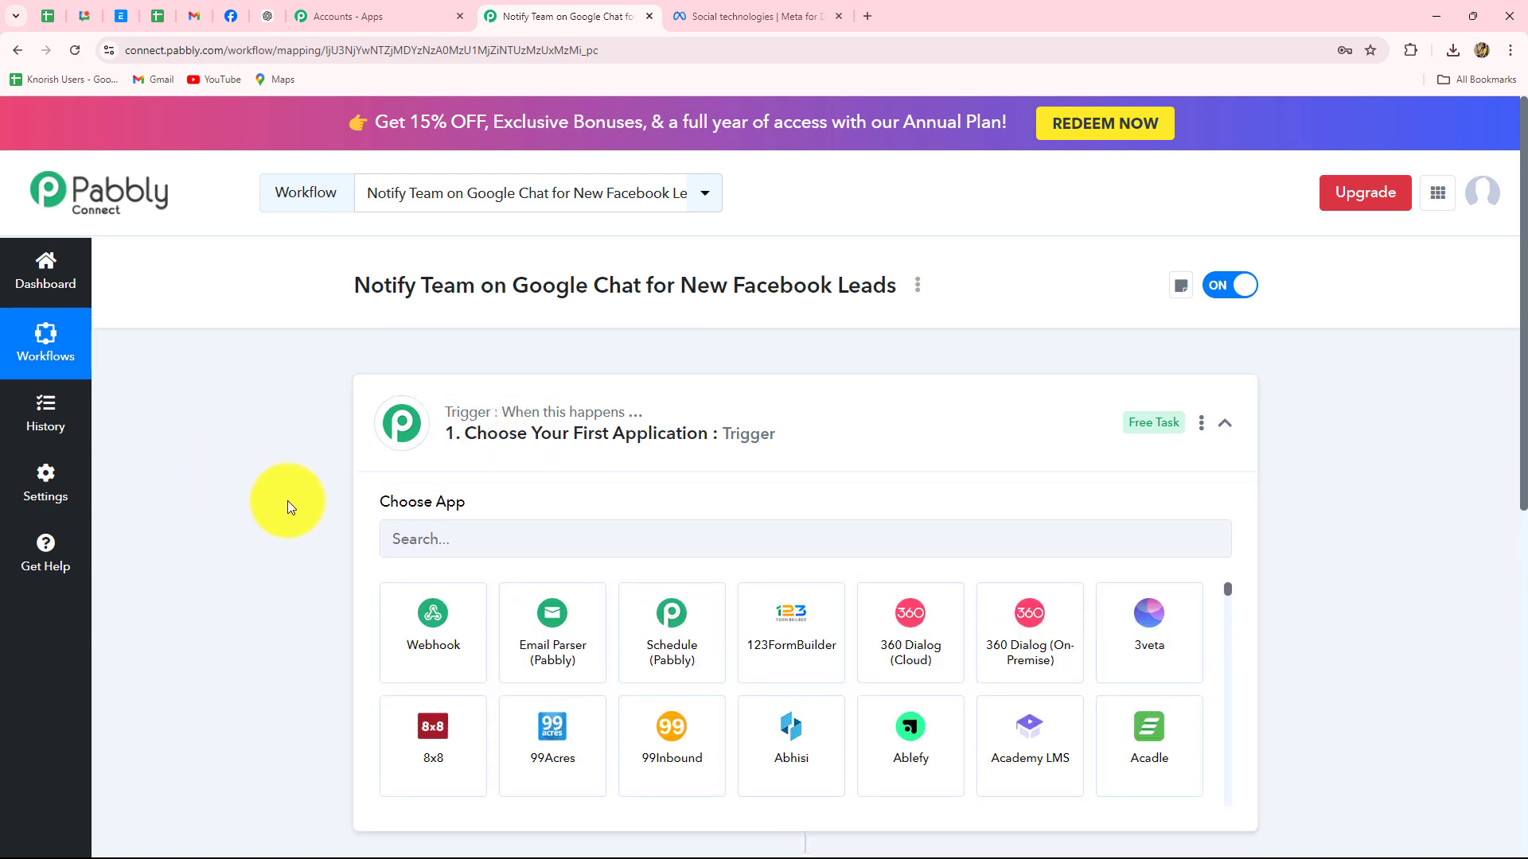
scroll(290, 505, down, 2)
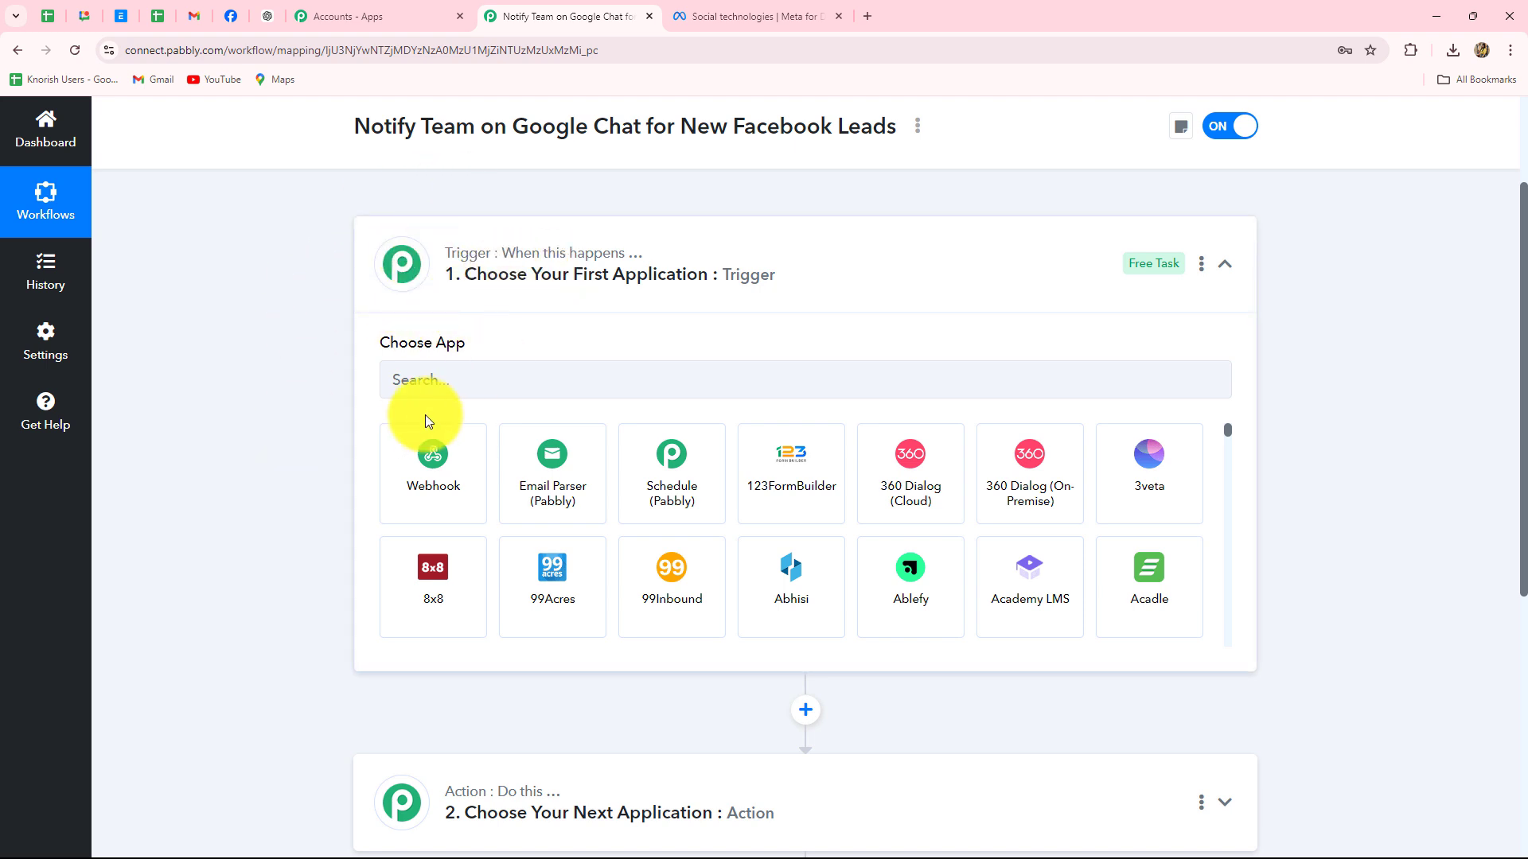
click(416, 381)
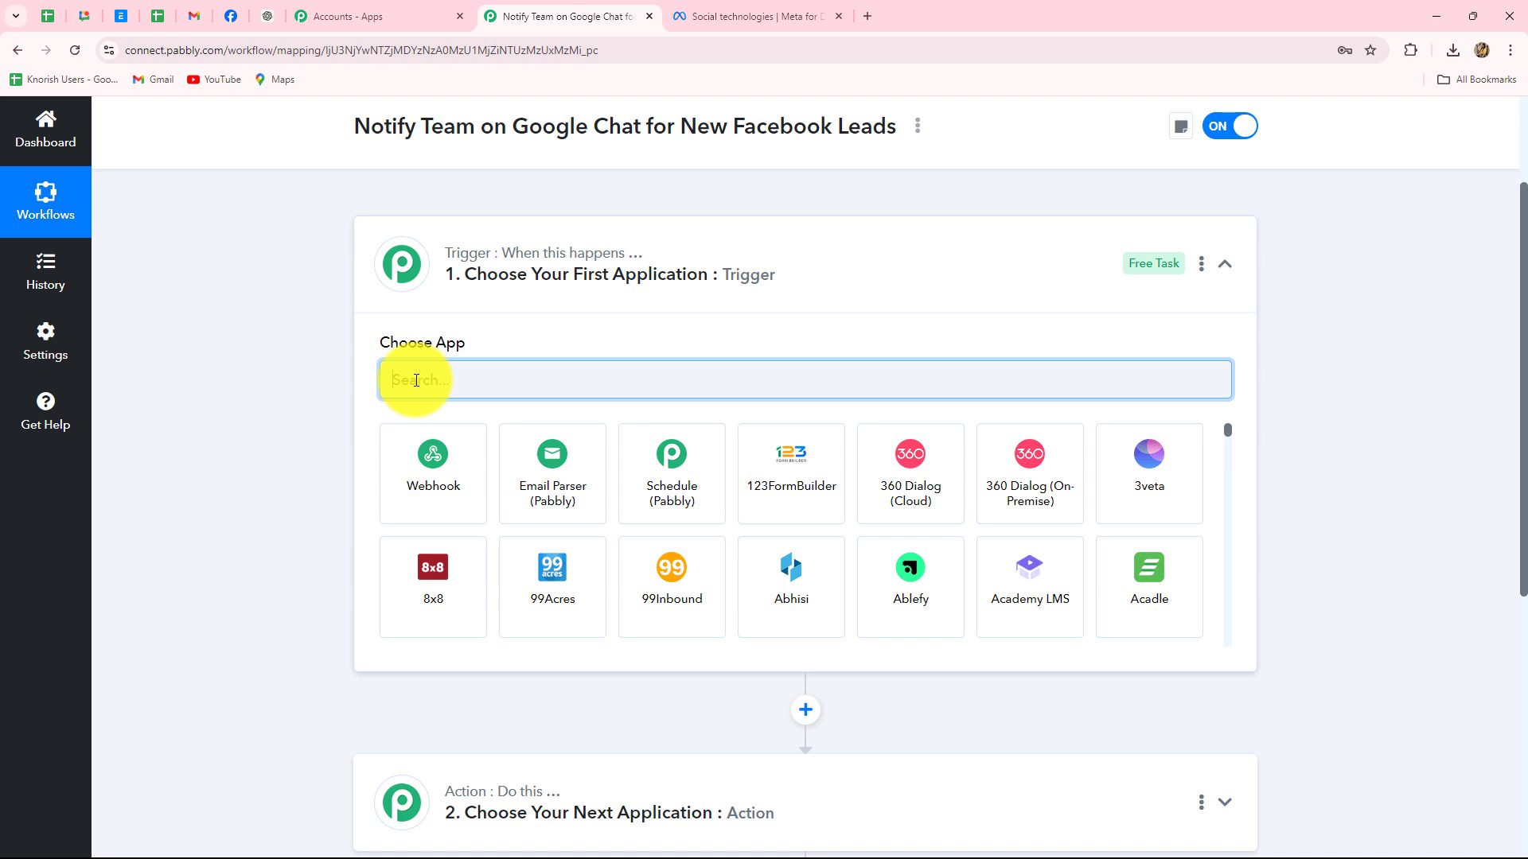
text(Face)
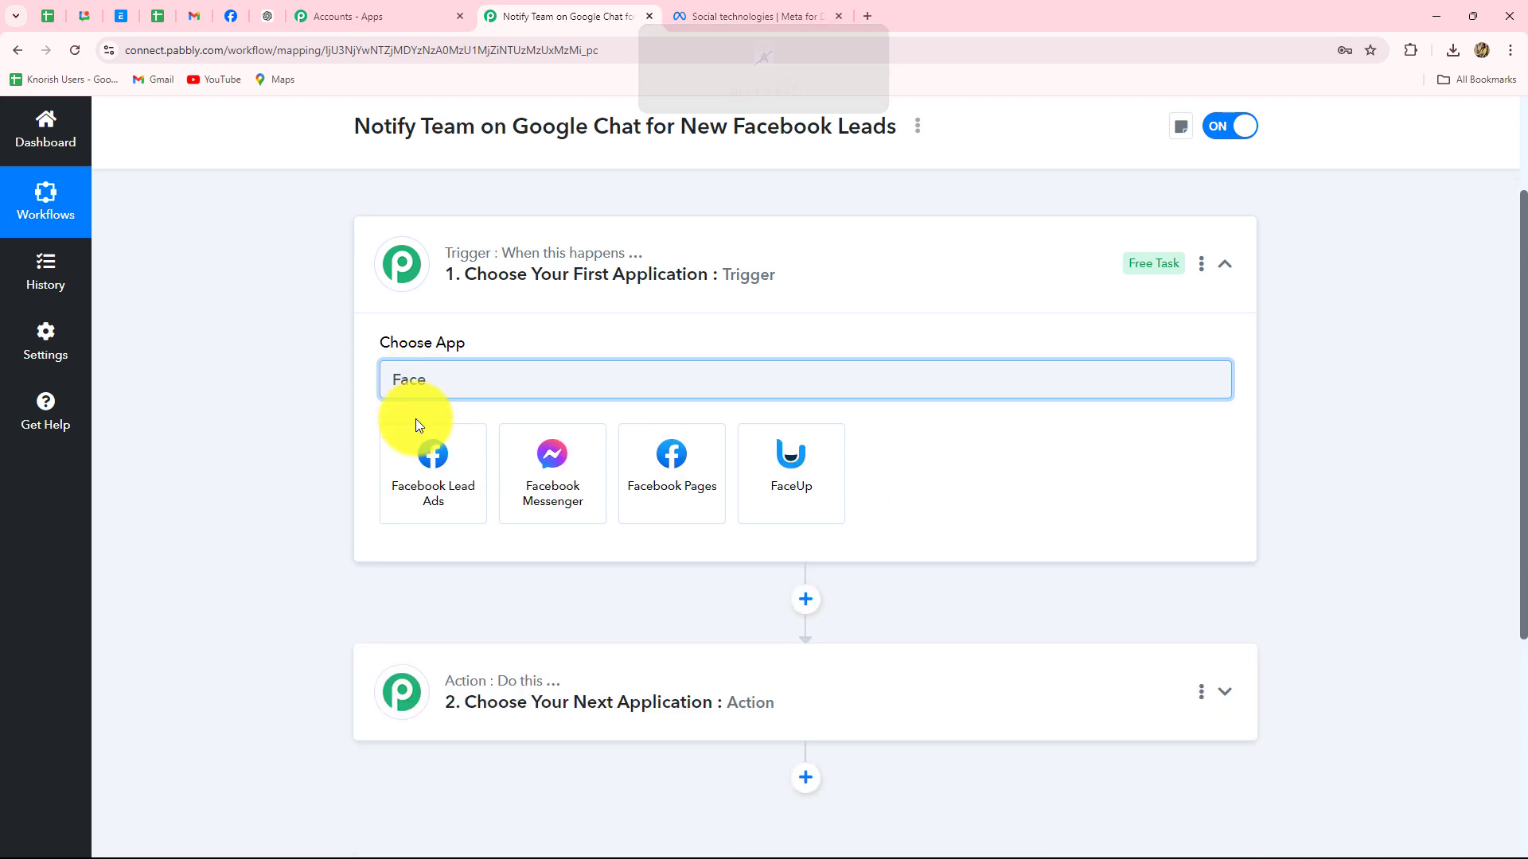
click(422, 450)
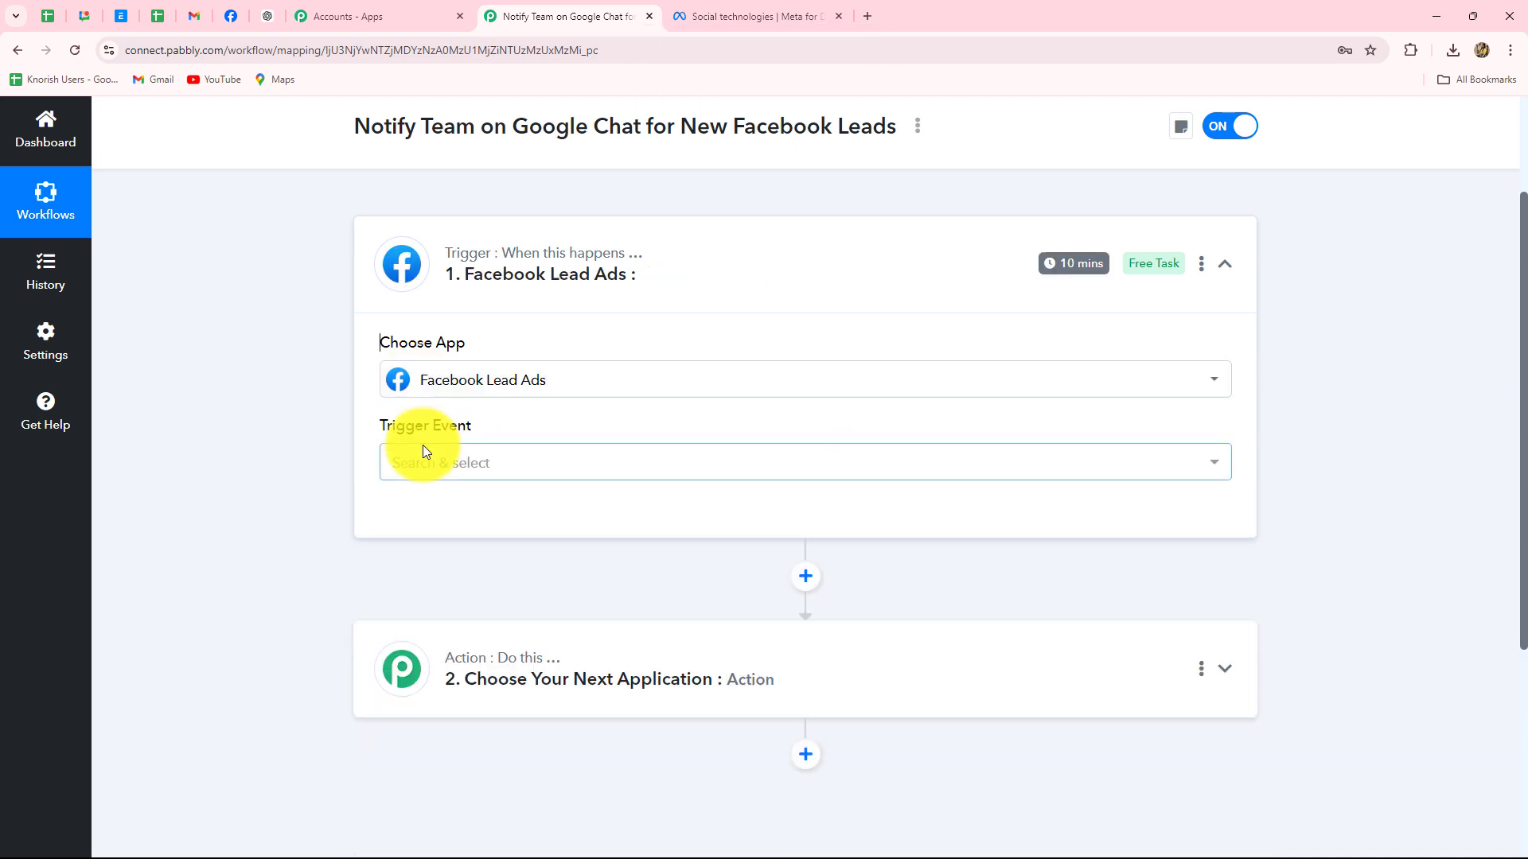
Set the trigger event to New Lead (Instant)
click(438, 462)
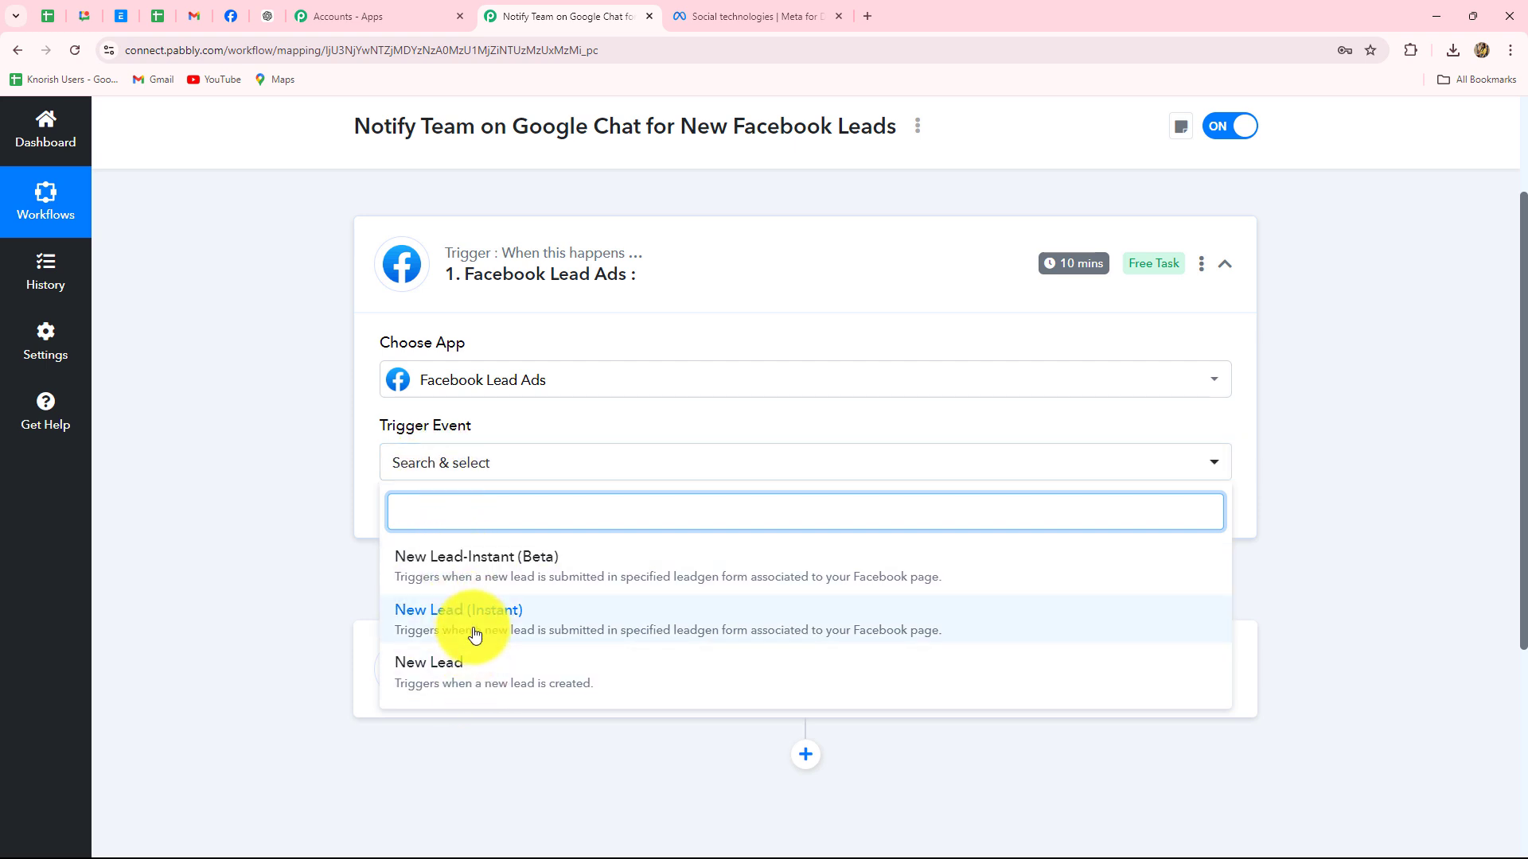
click(476, 634)
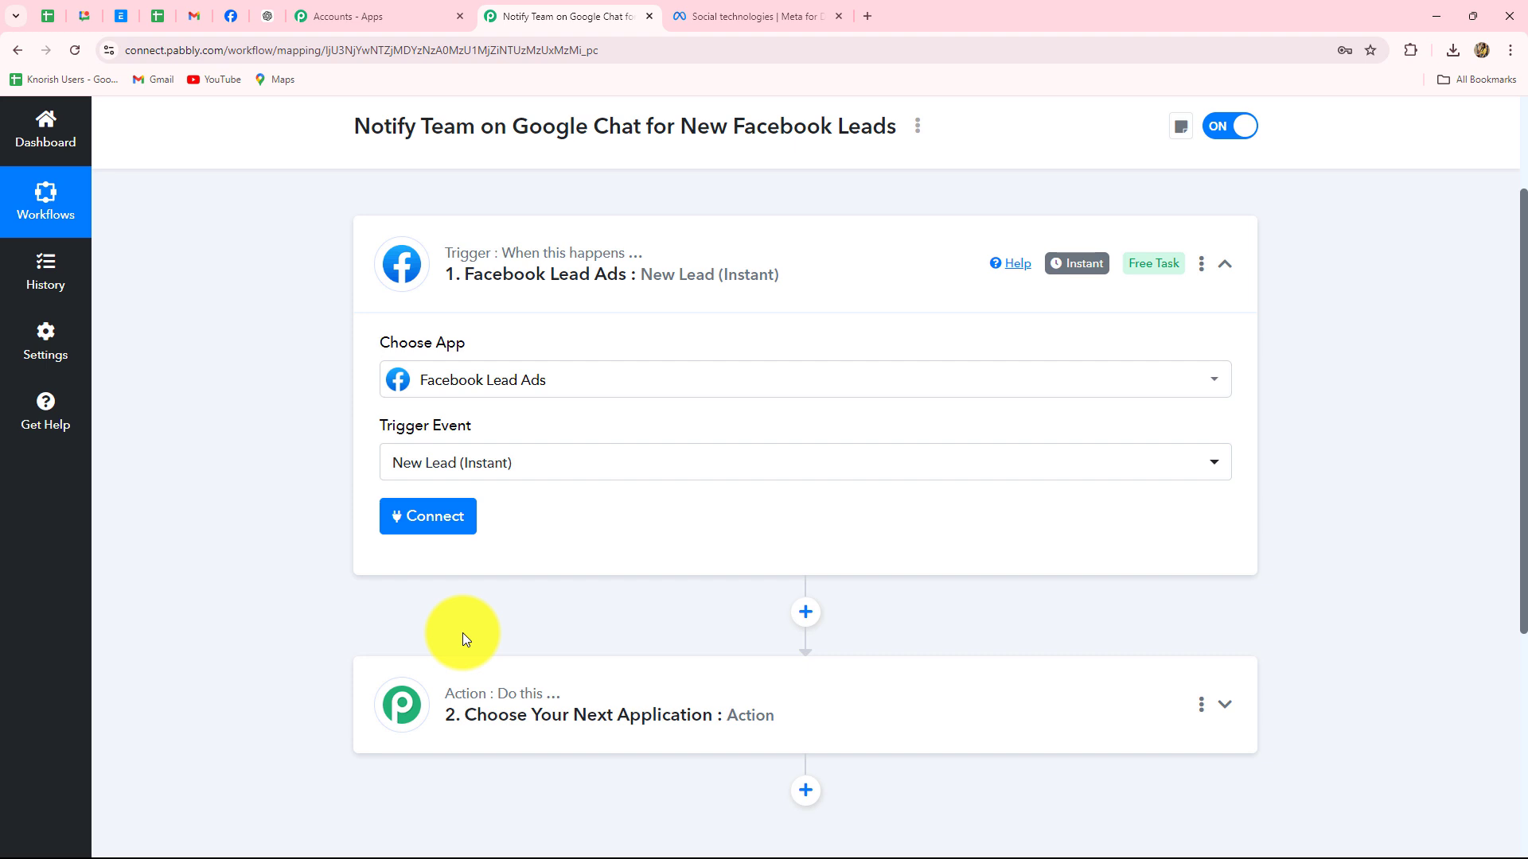
scroll(461, 632, down, 2)
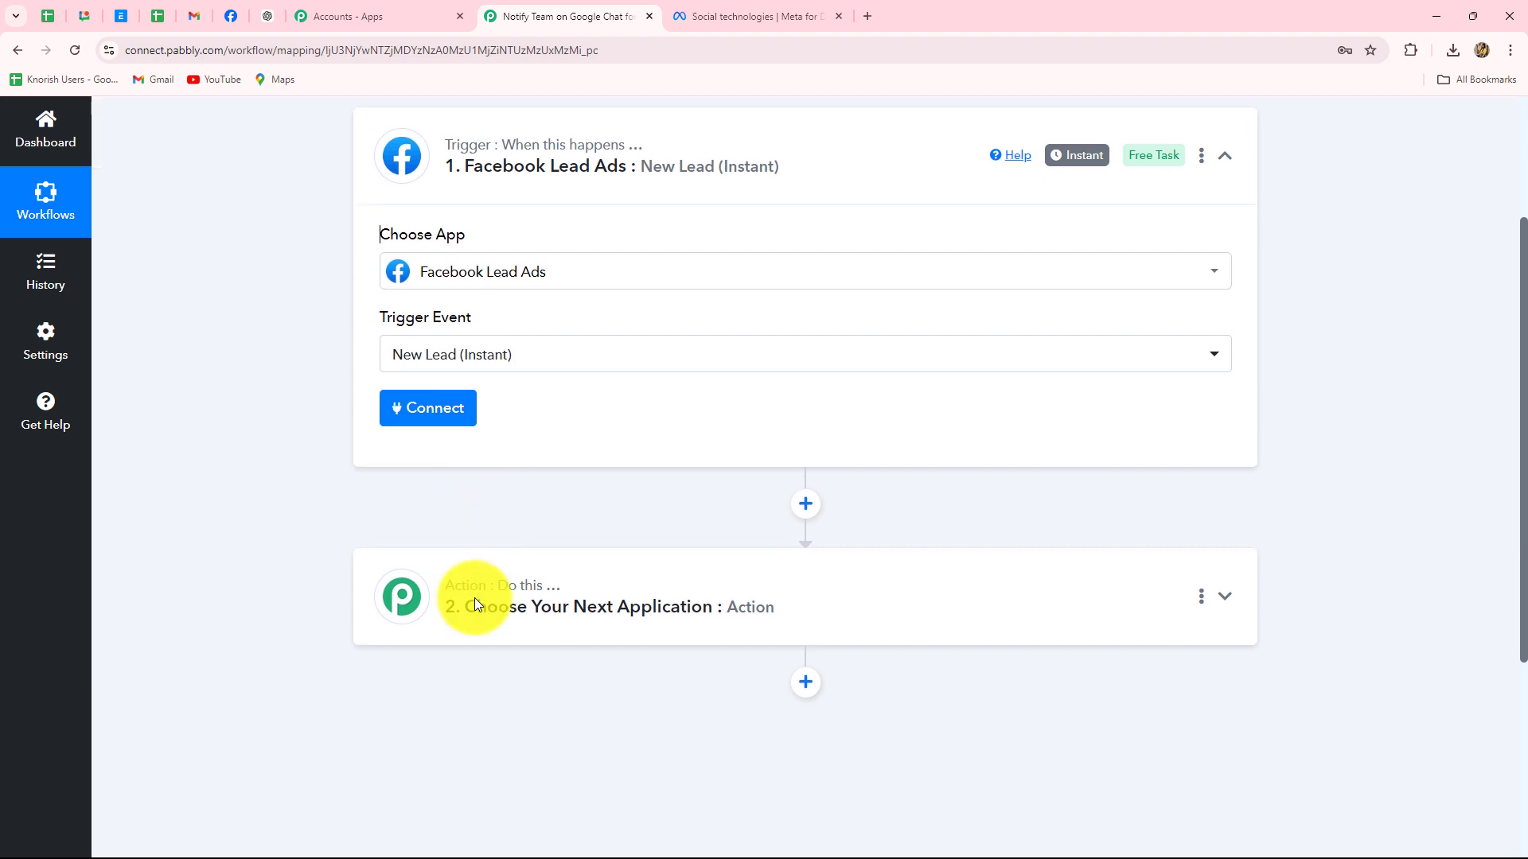
scroll(478, 604, up, 2)
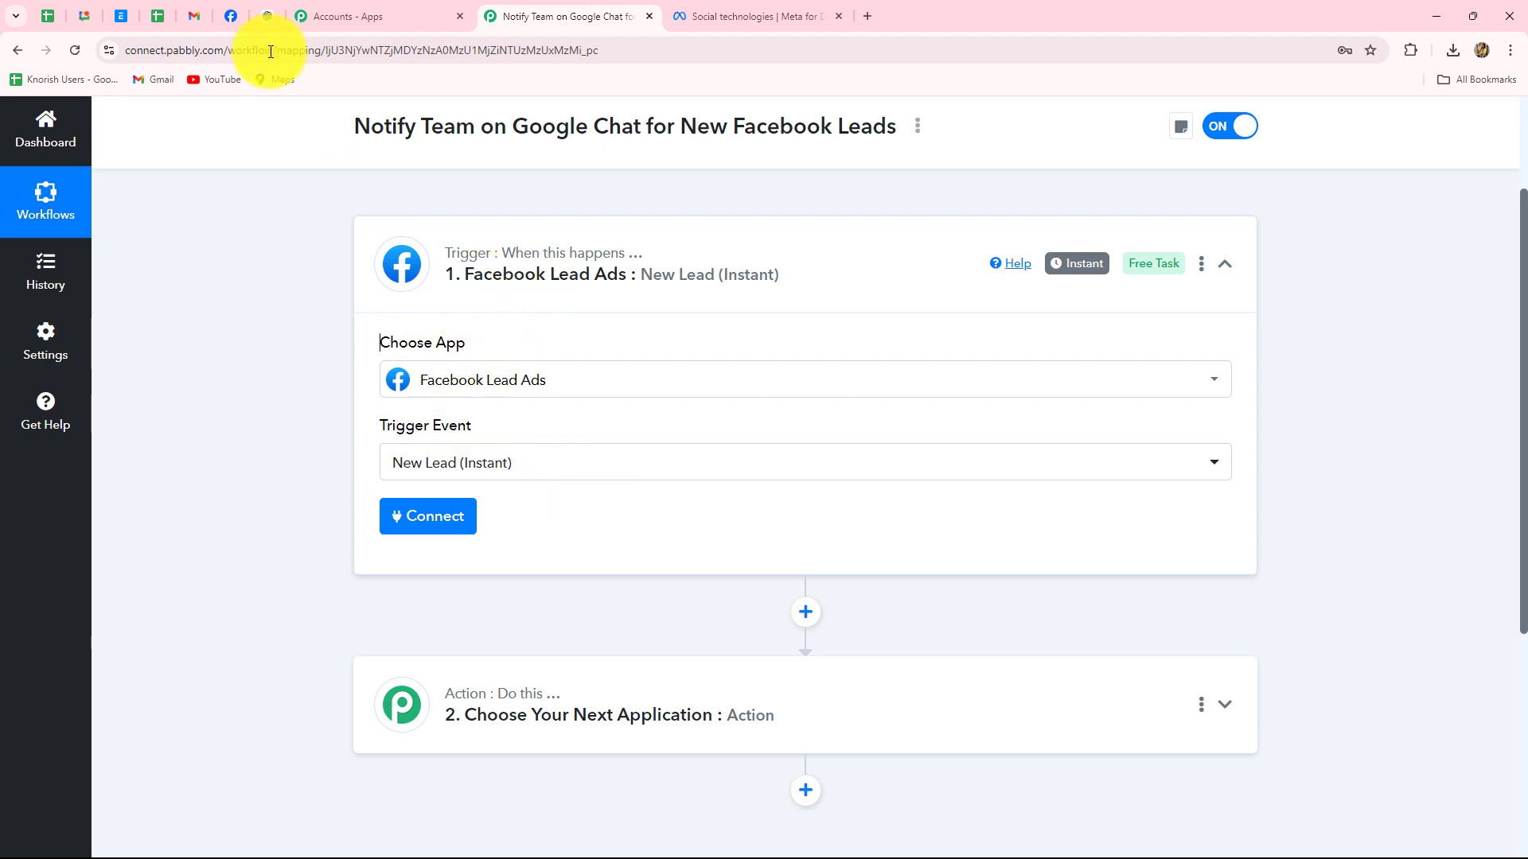
On Facebook, switch into the Digital Dynamics page profile, block notifications, and return to Pabbly
click(233, 17)
scroll(796, 444, down, 4)
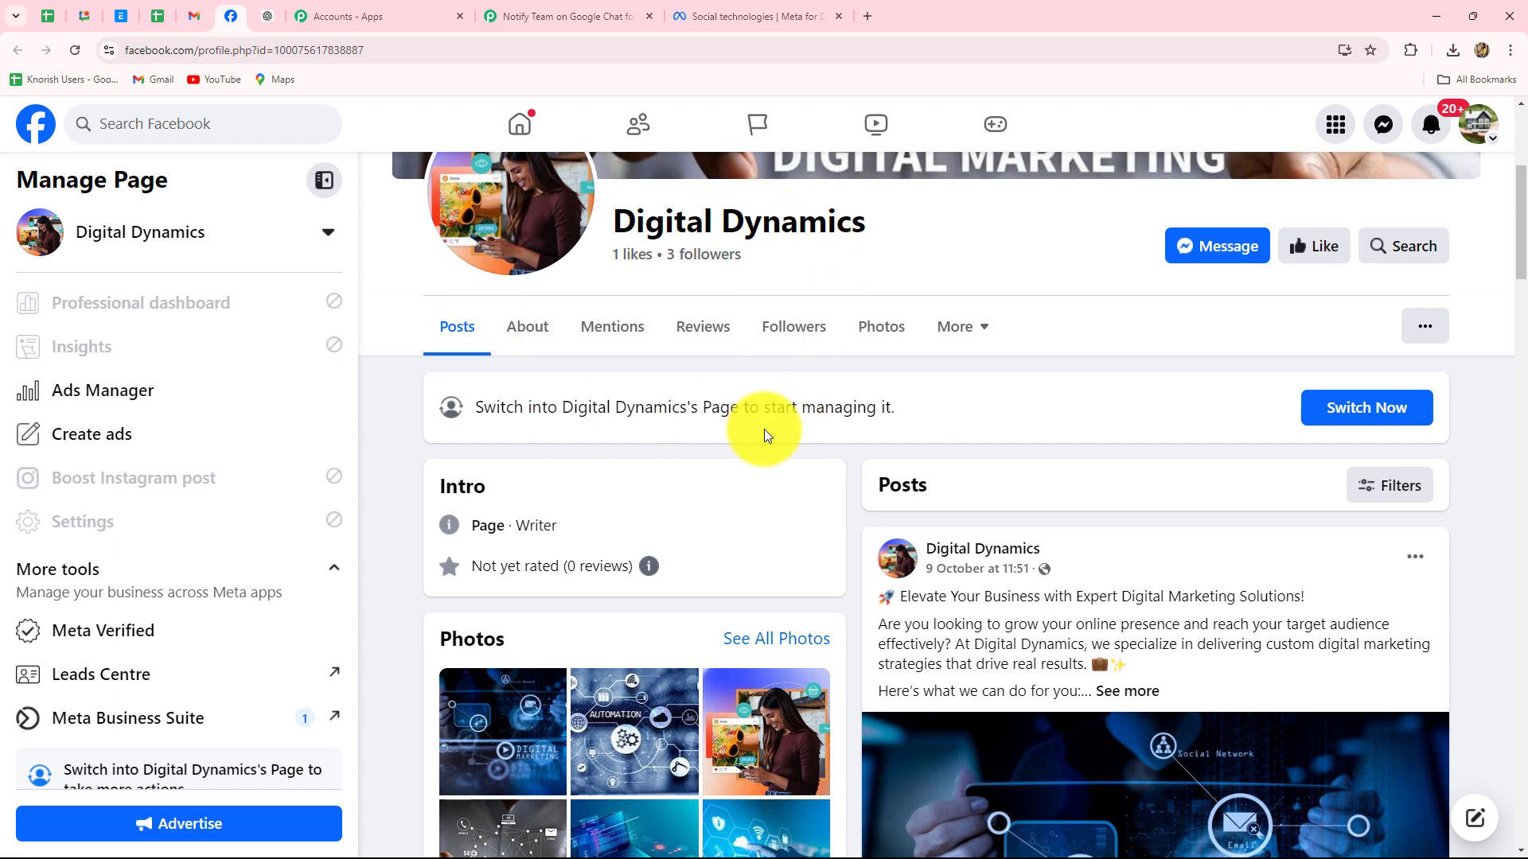
scroll(757, 452, down, 2)
scroll(239, 669, down, 1)
click(186, 751)
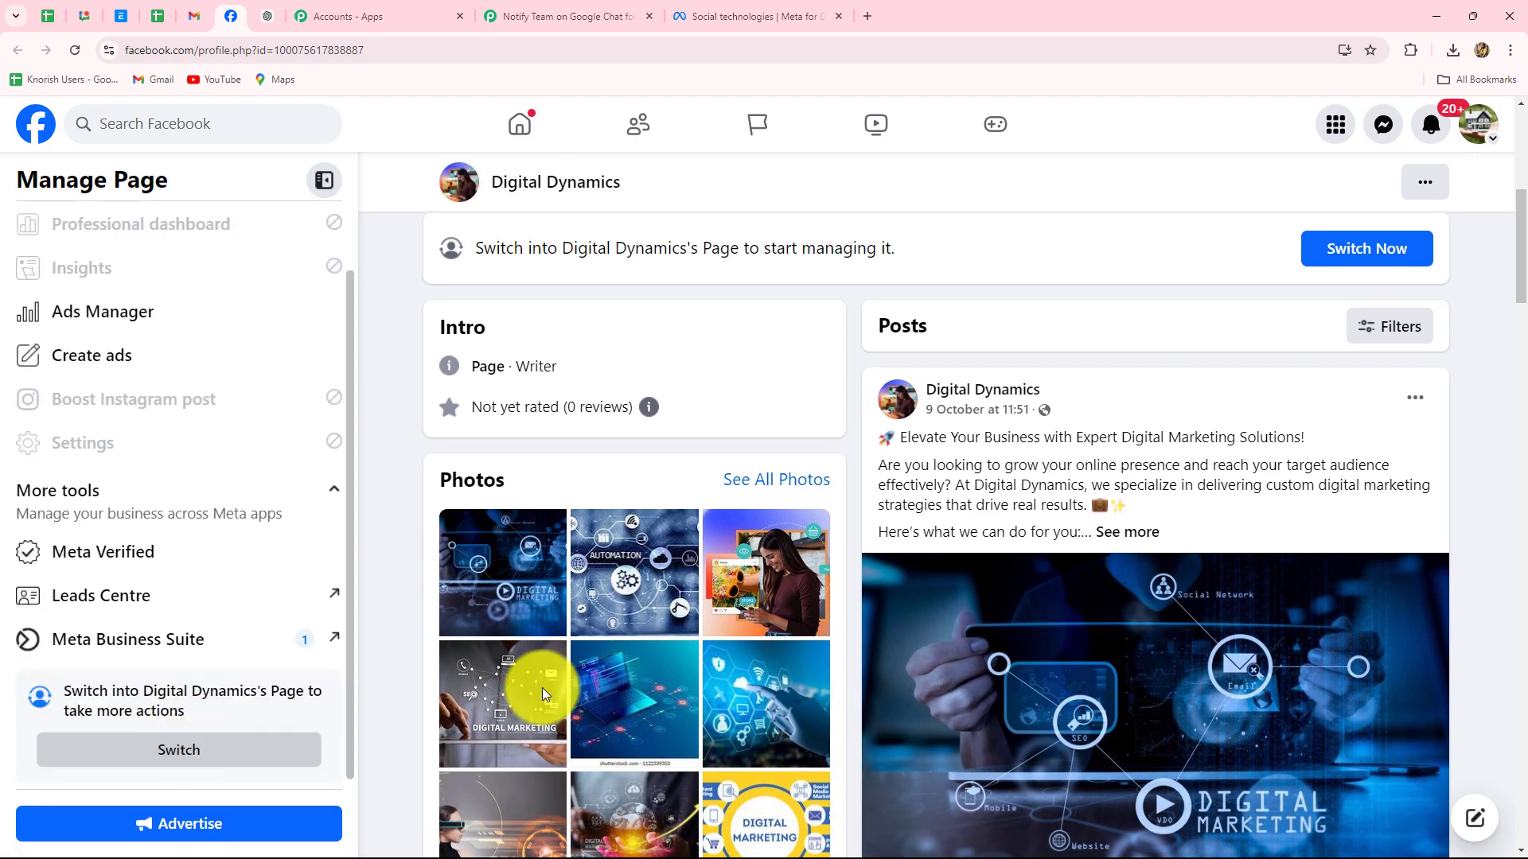
click(950, 574)
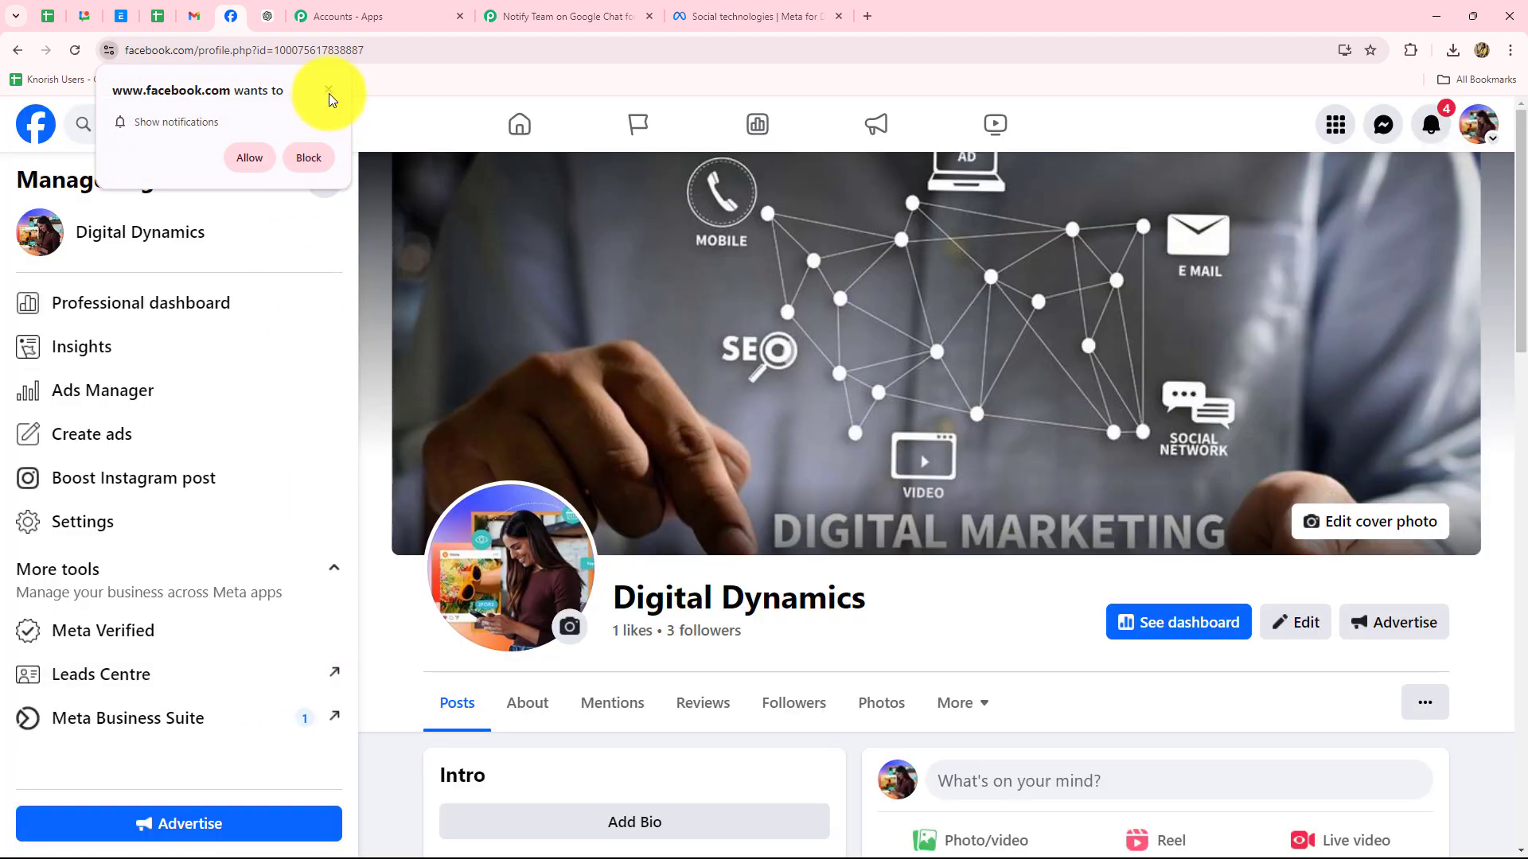
click(309, 158)
click(519, 13)
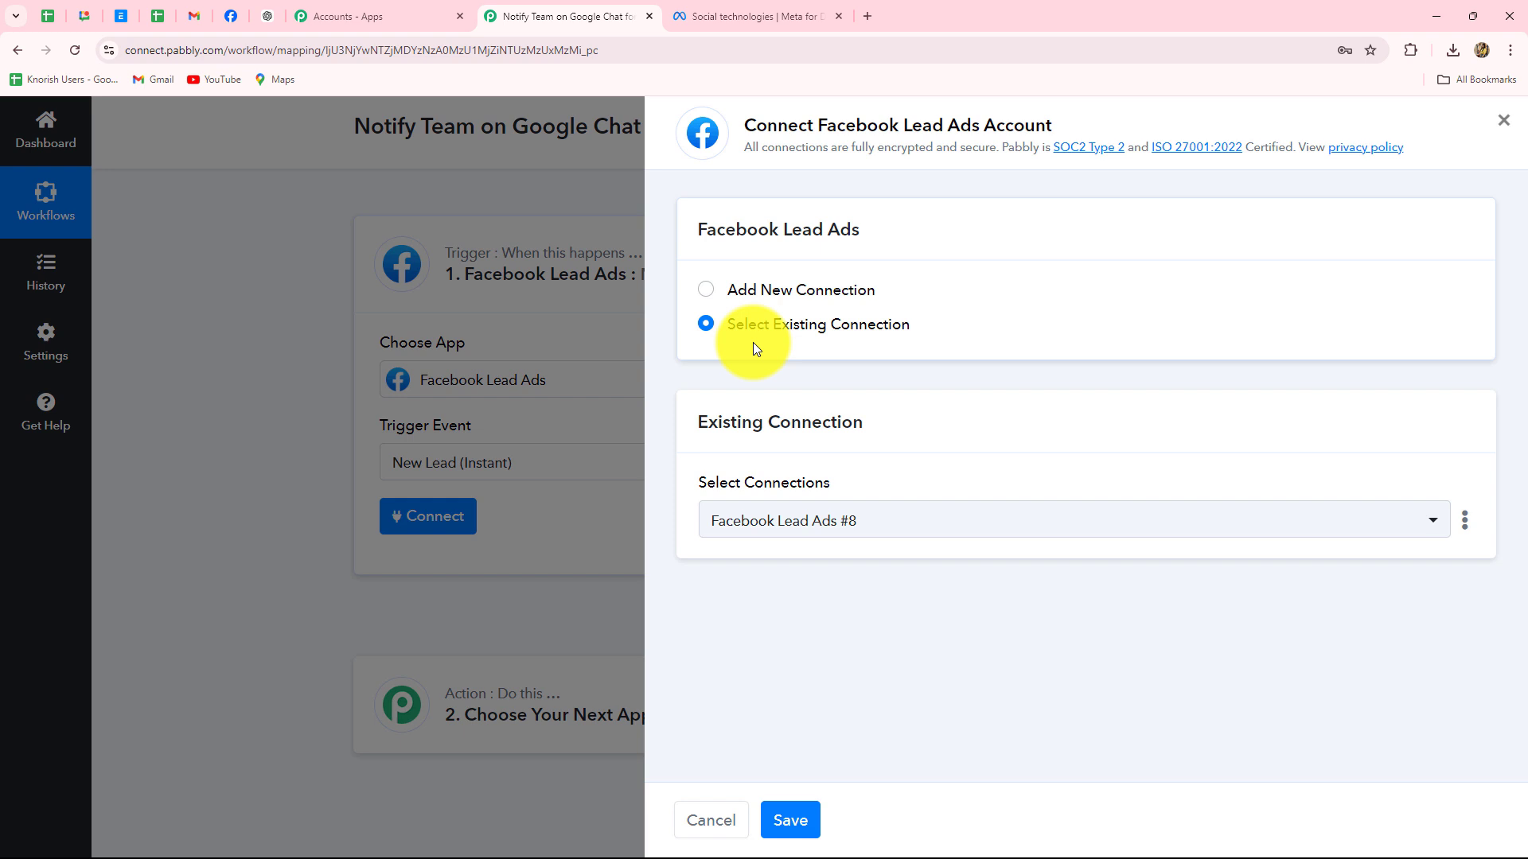
Add a new Facebook Lead Ads connection and approve the Facebook login to connect the trigger
click(708, 292)
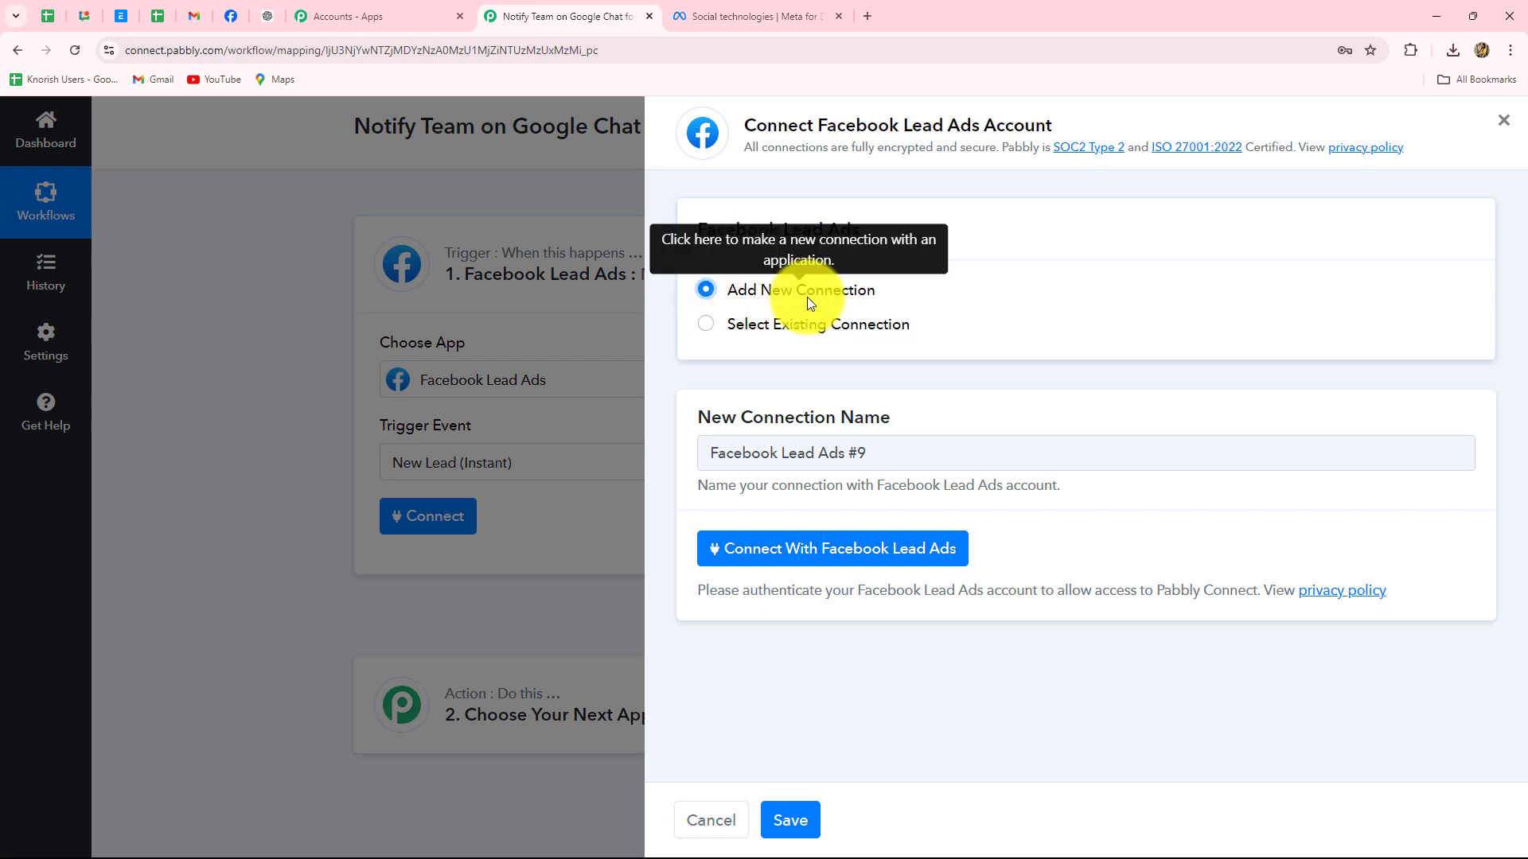
click(712, 549)
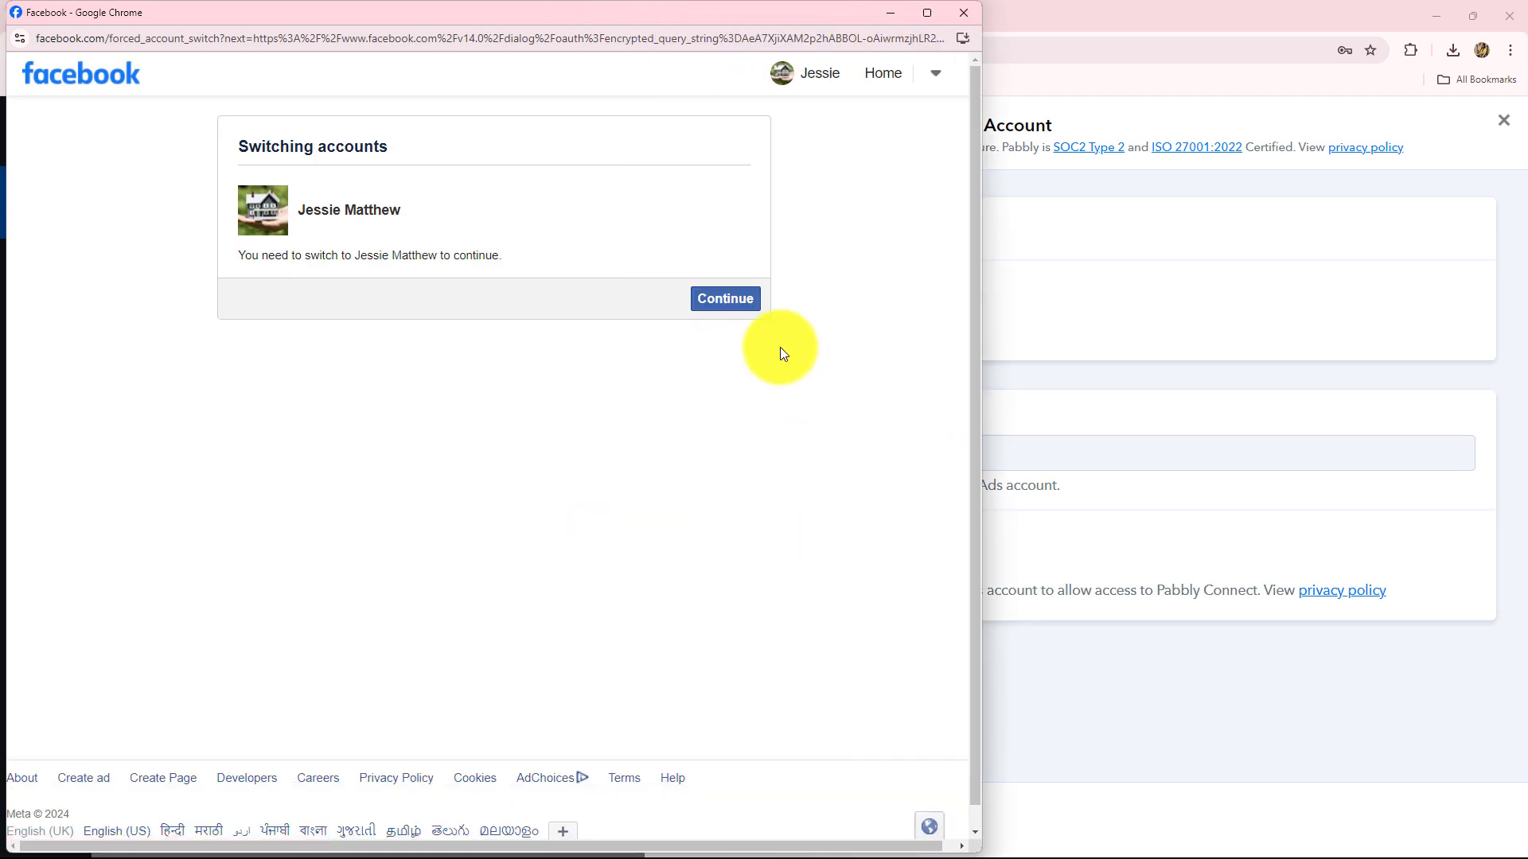
click(738, 304)
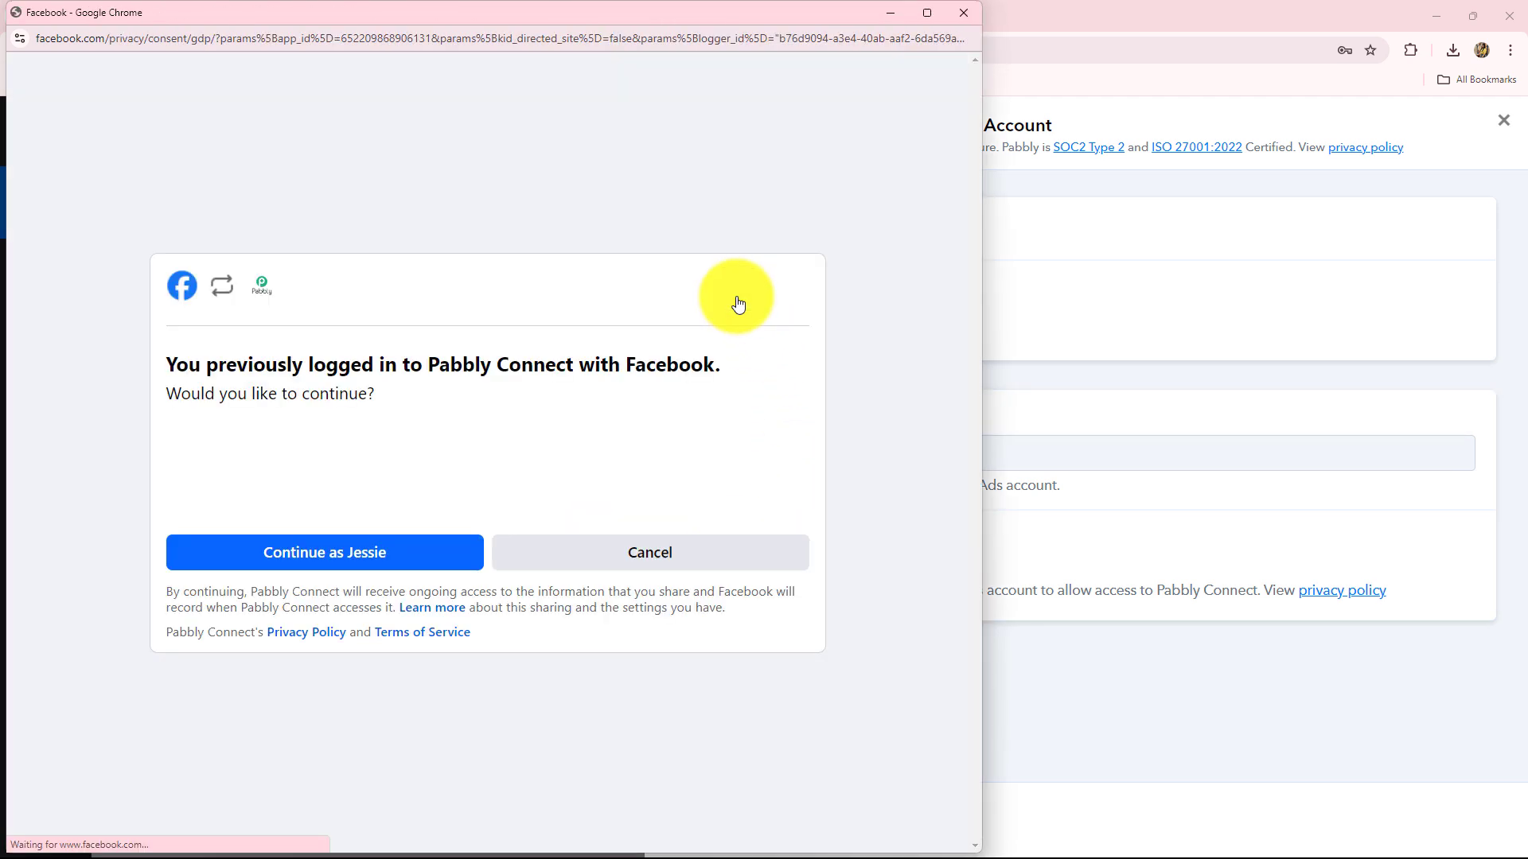
click(402, 562)
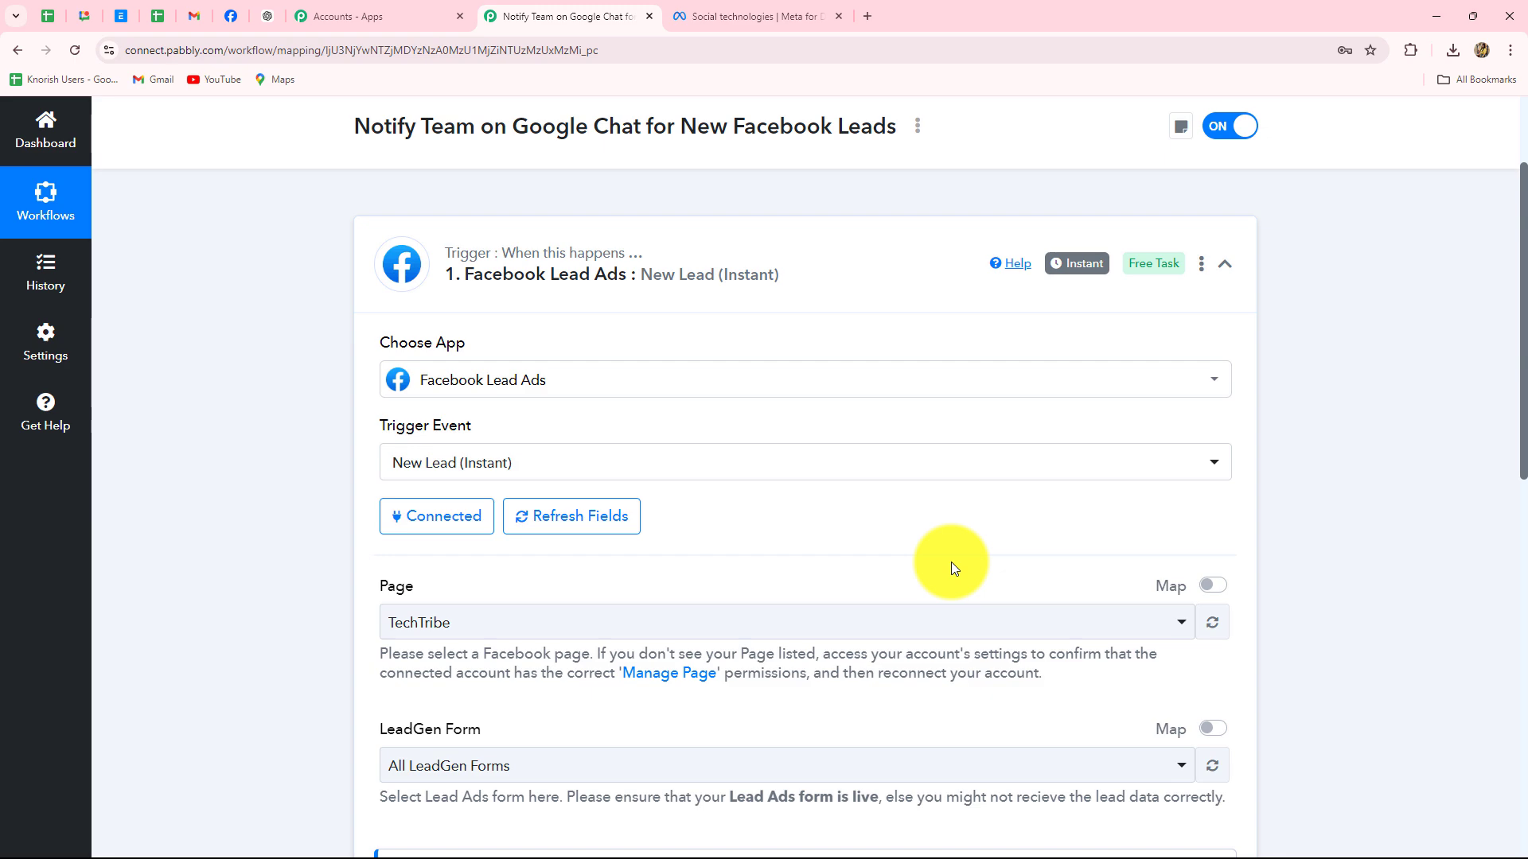
Set the trigger's Page to Digital Dynamics by searching 'digi'
scroll(954, 566, down, 3)
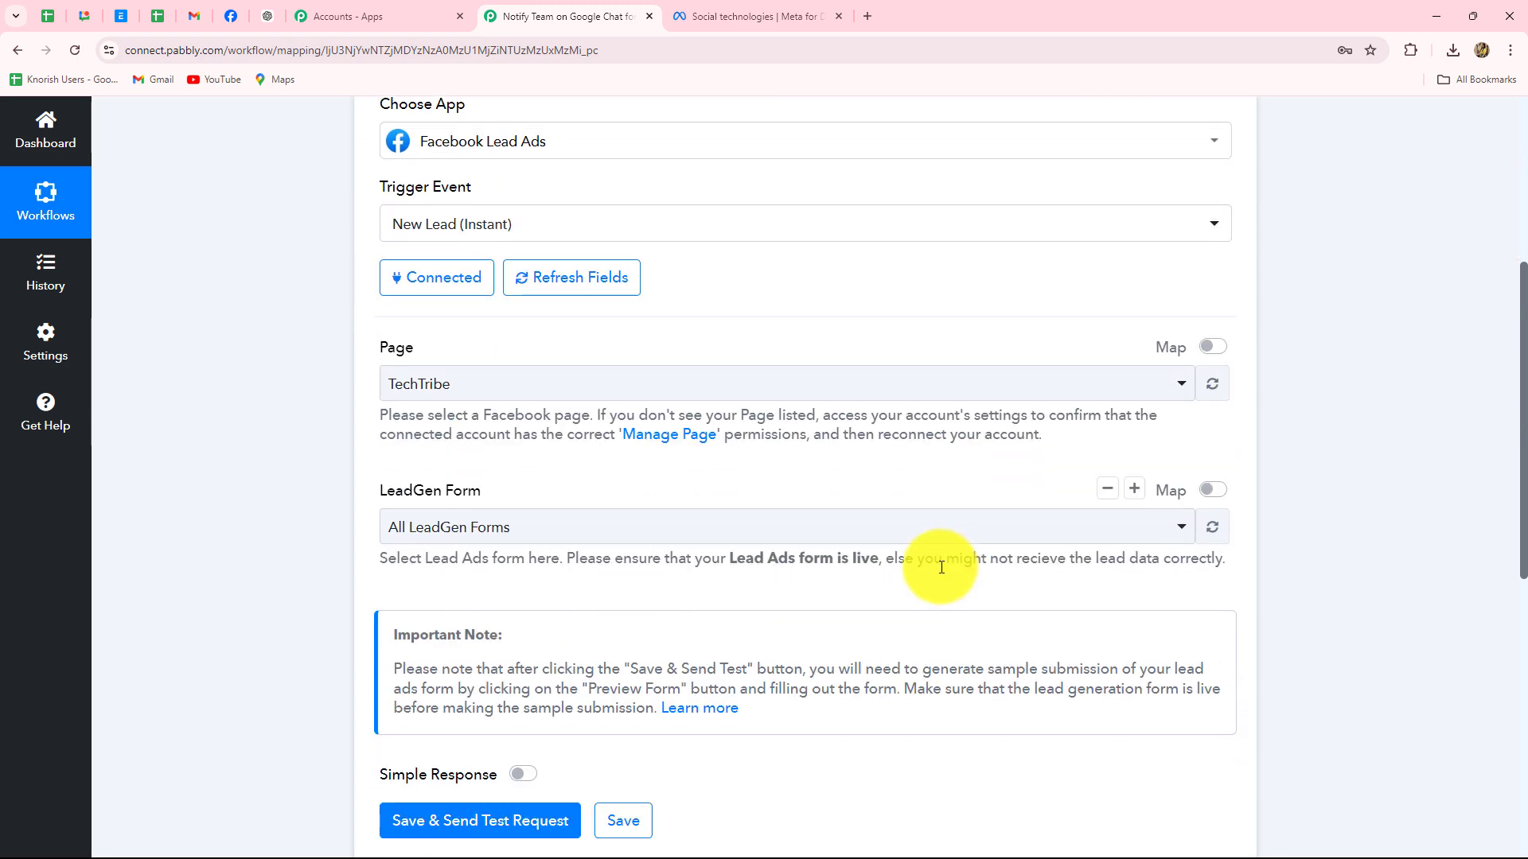
click(455, 382)
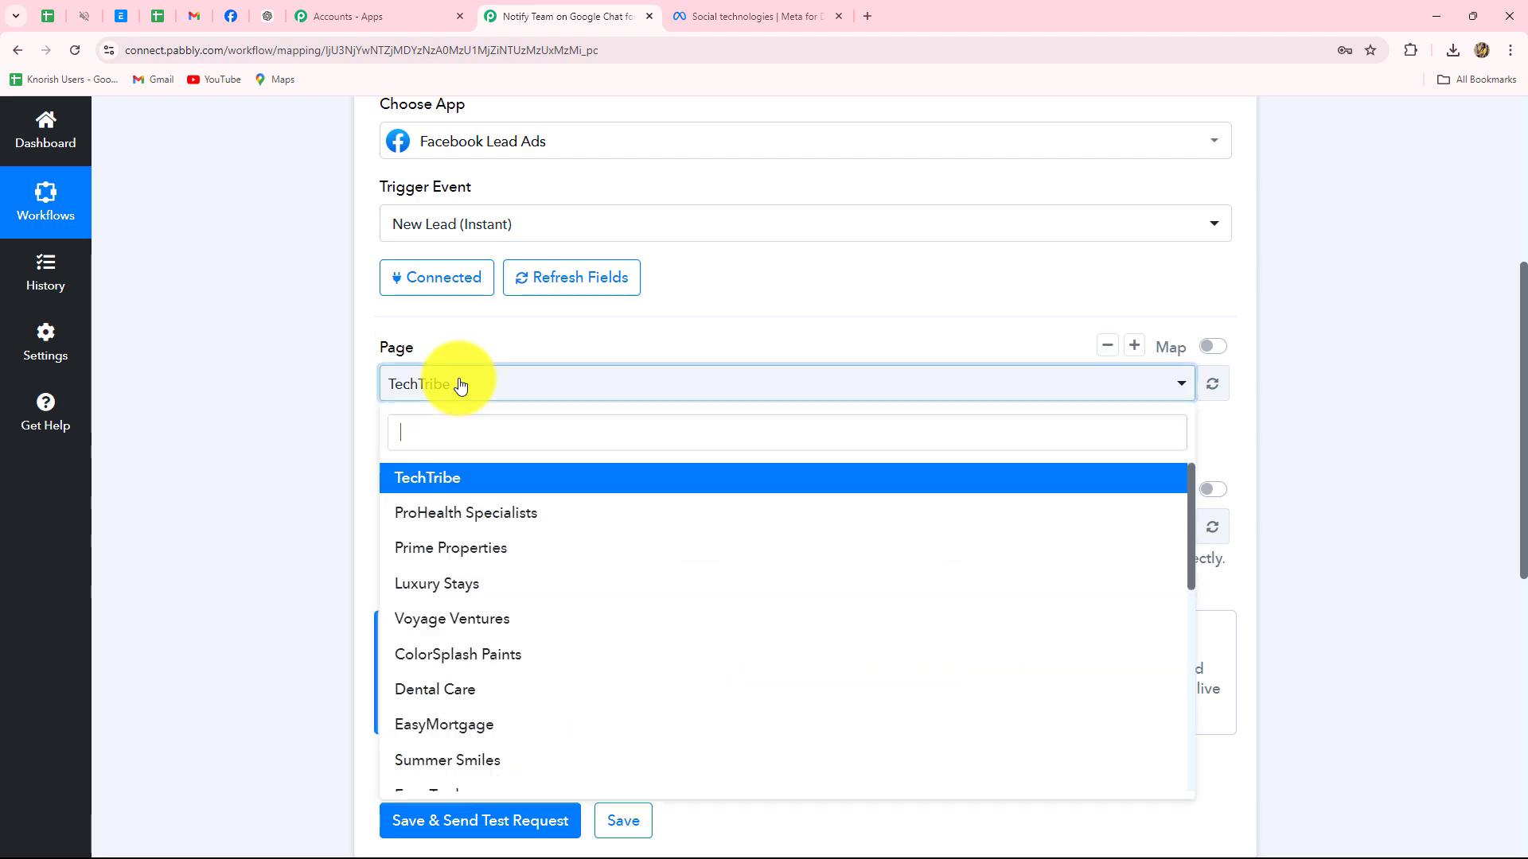
click(236, 20)
scroll(764, 494, down, 4)
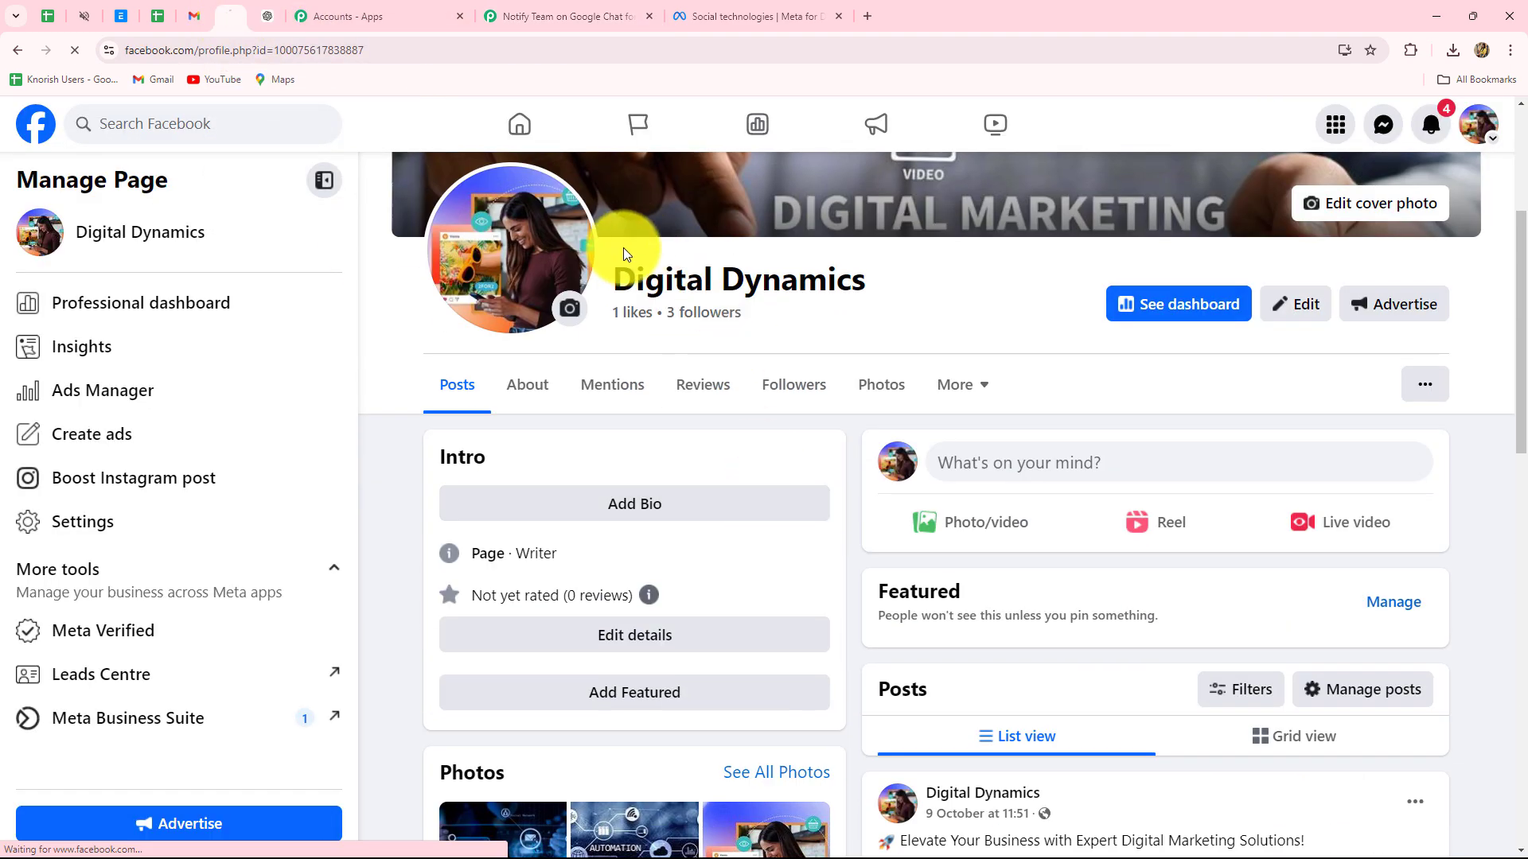
drag(613, 274, 855, 268)
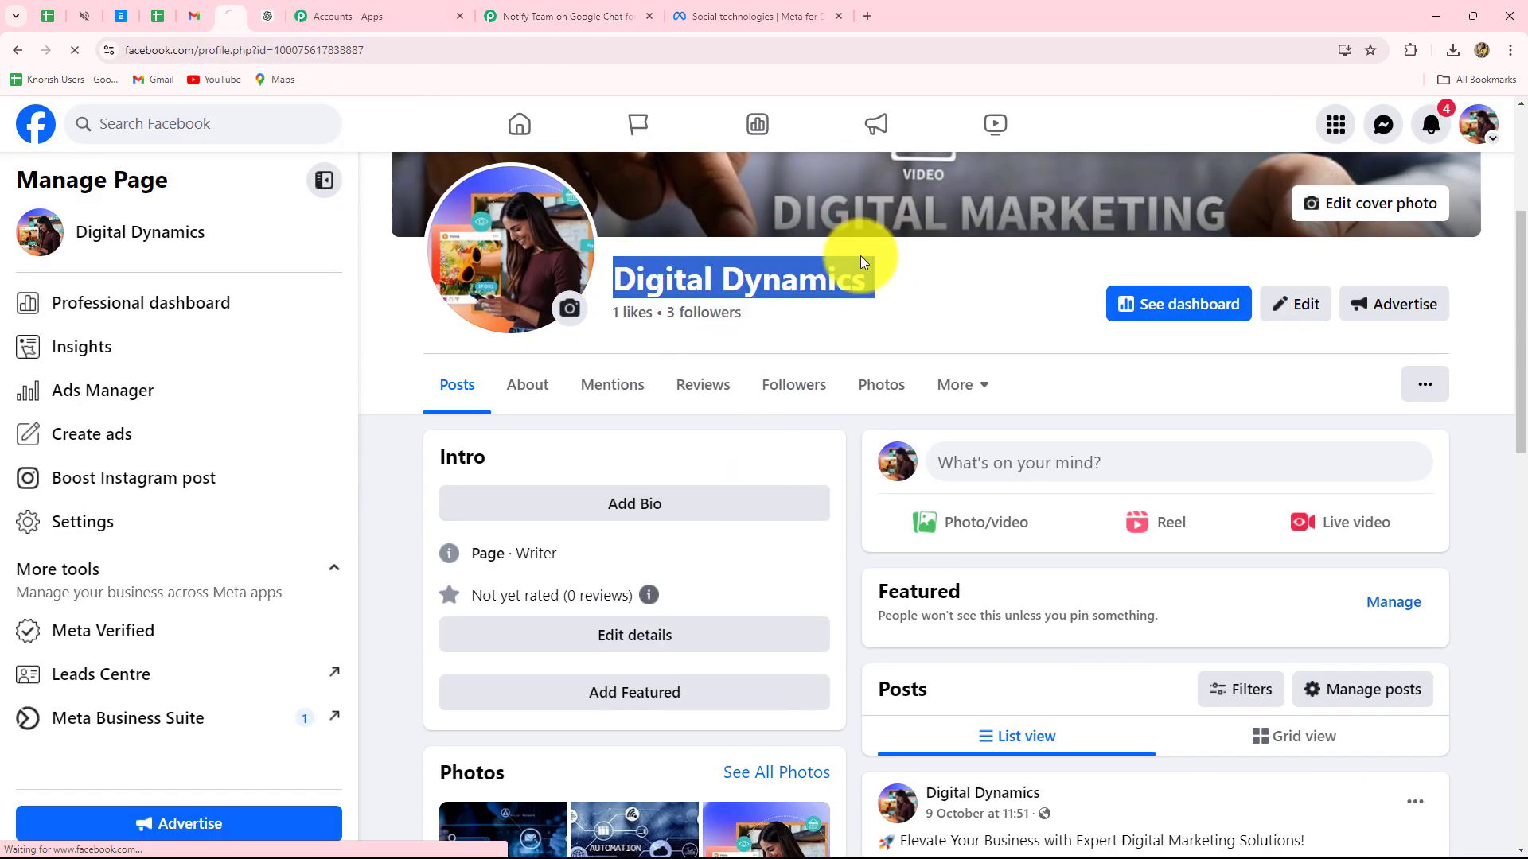
click(600, 17)
text(d)
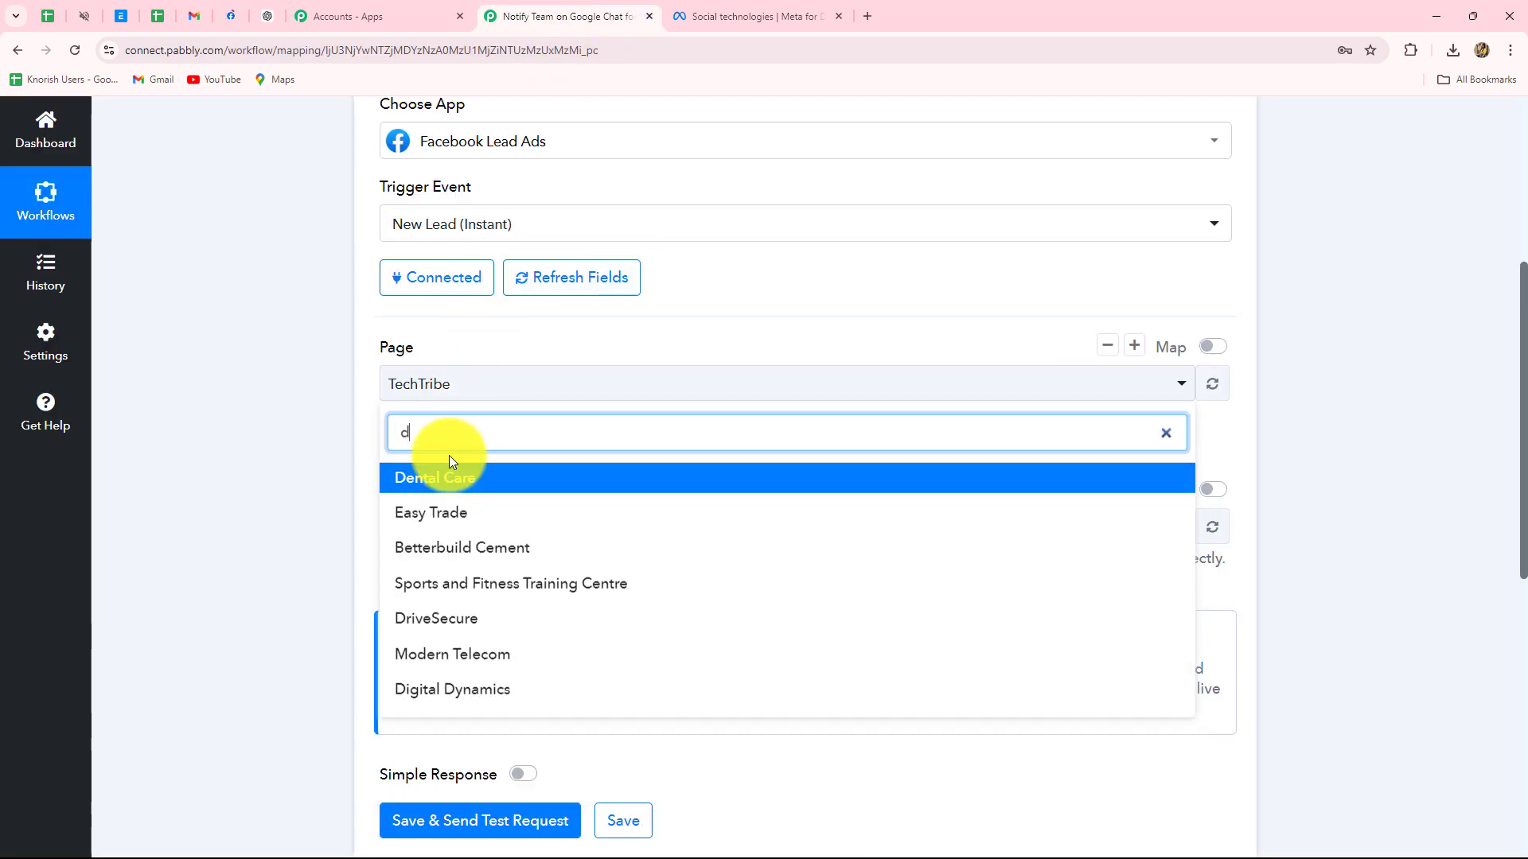
text(igi)
click(451, 479)
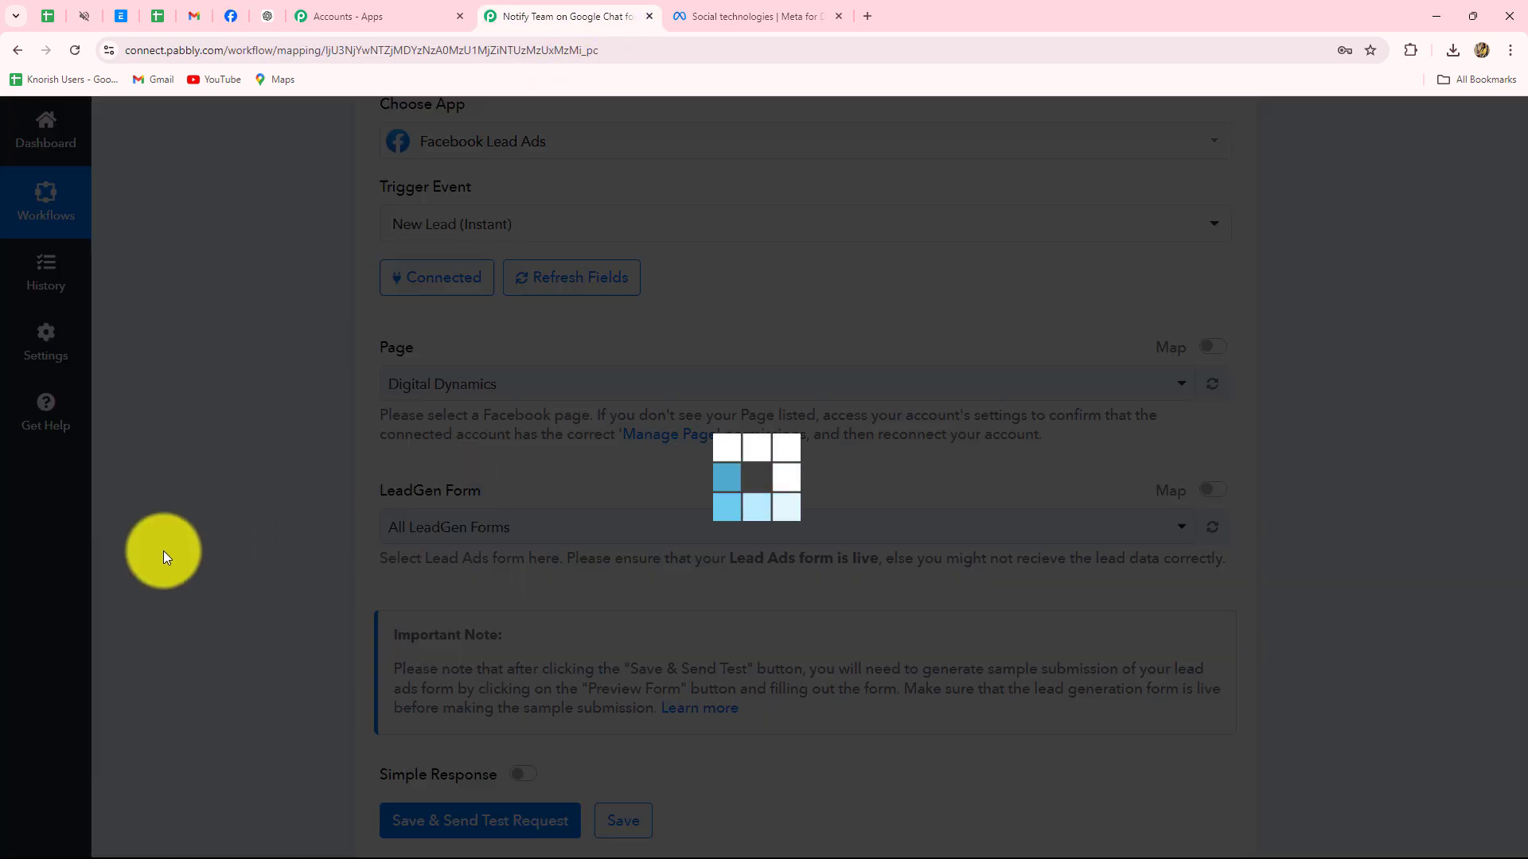
Open the LeadGen Form choices, checking the Facebook page in between
click(620, 528)
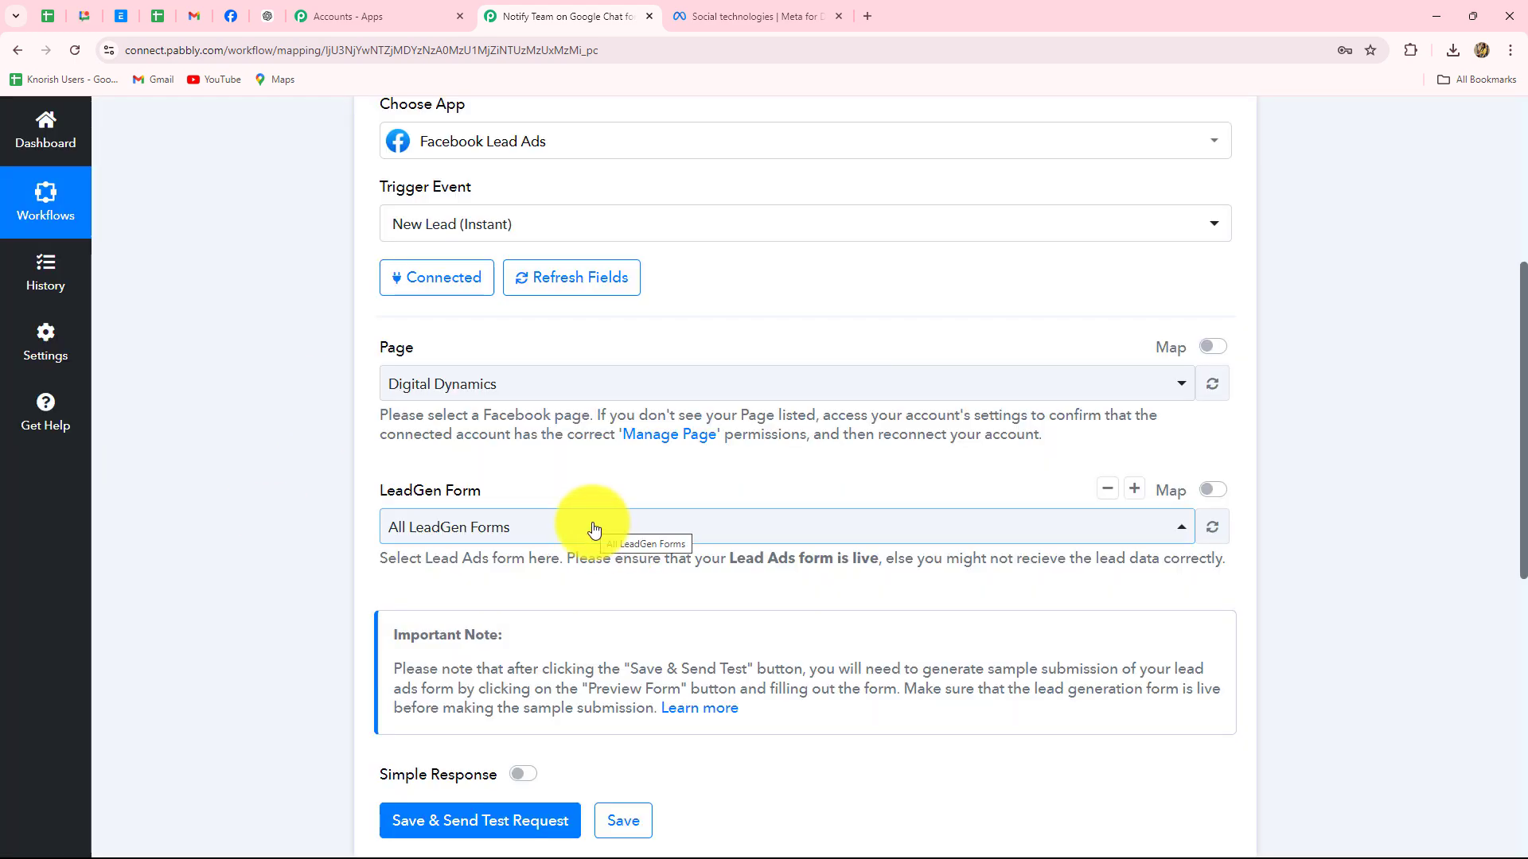
click(224, 16)
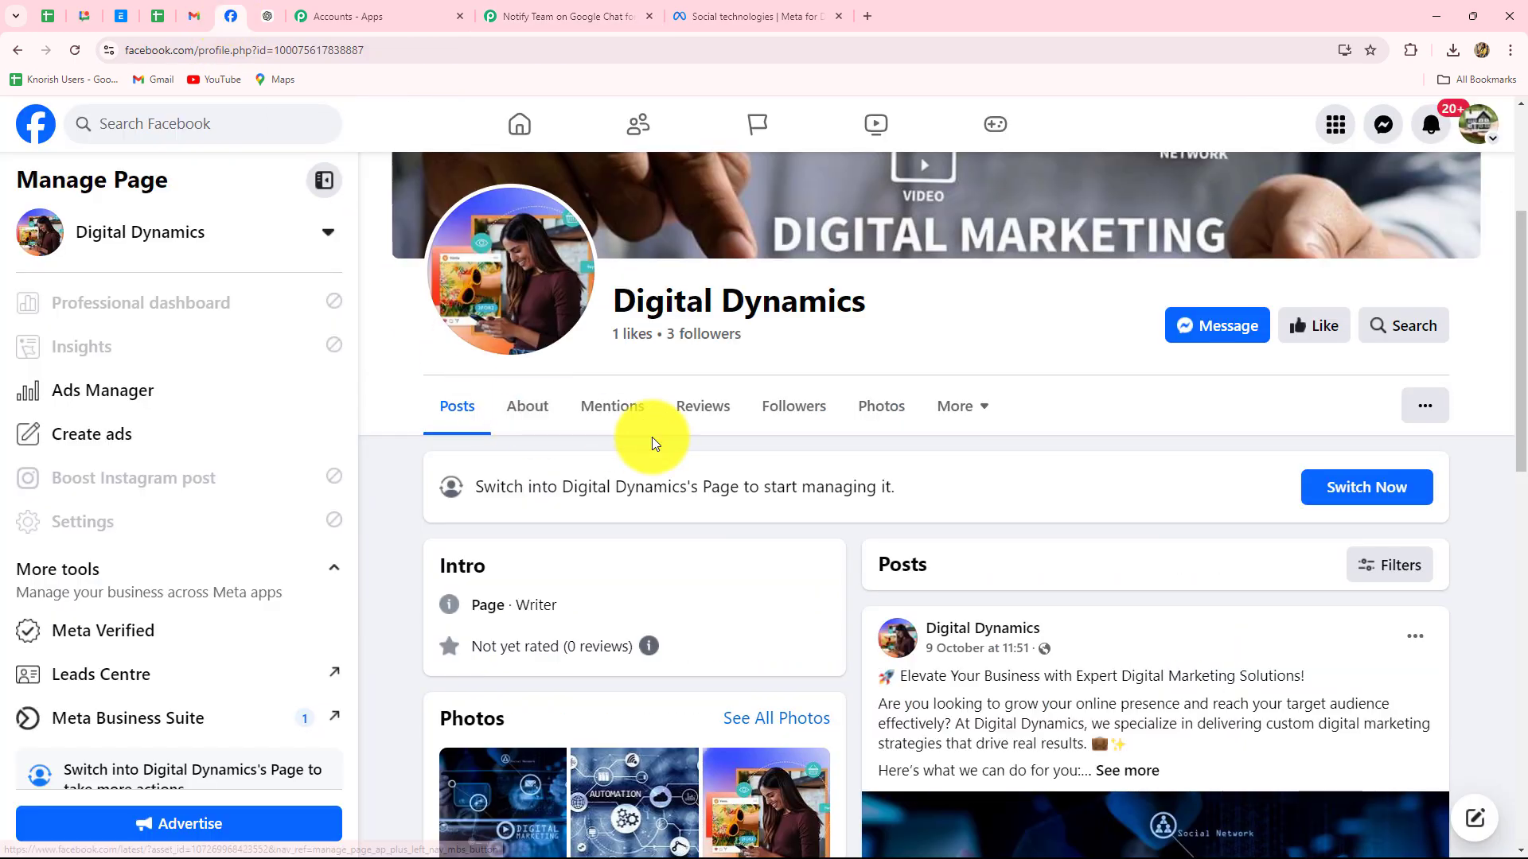
click(515, 14)
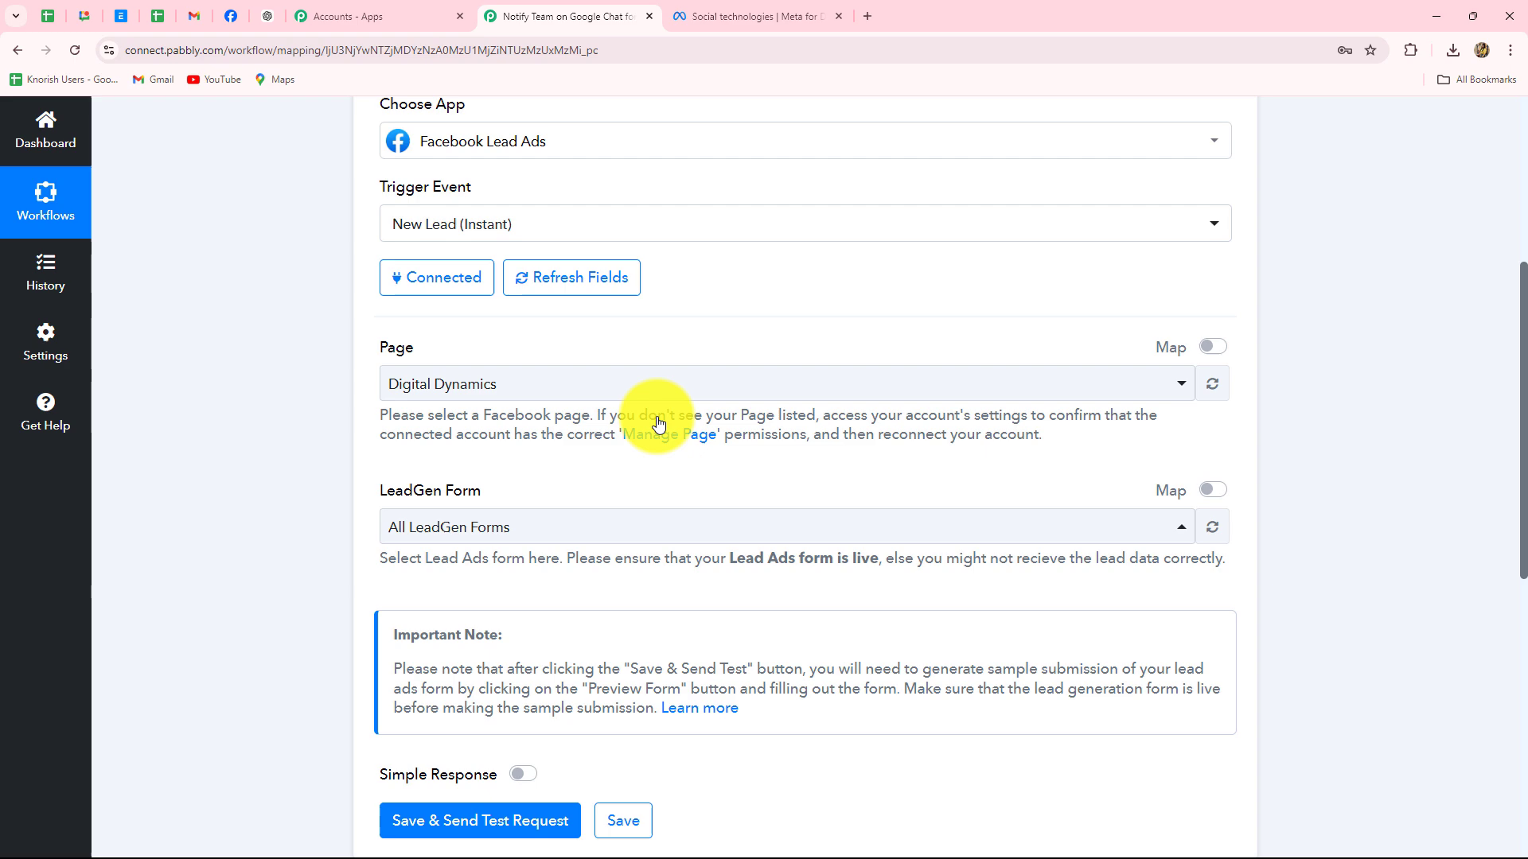
click(544, 530)
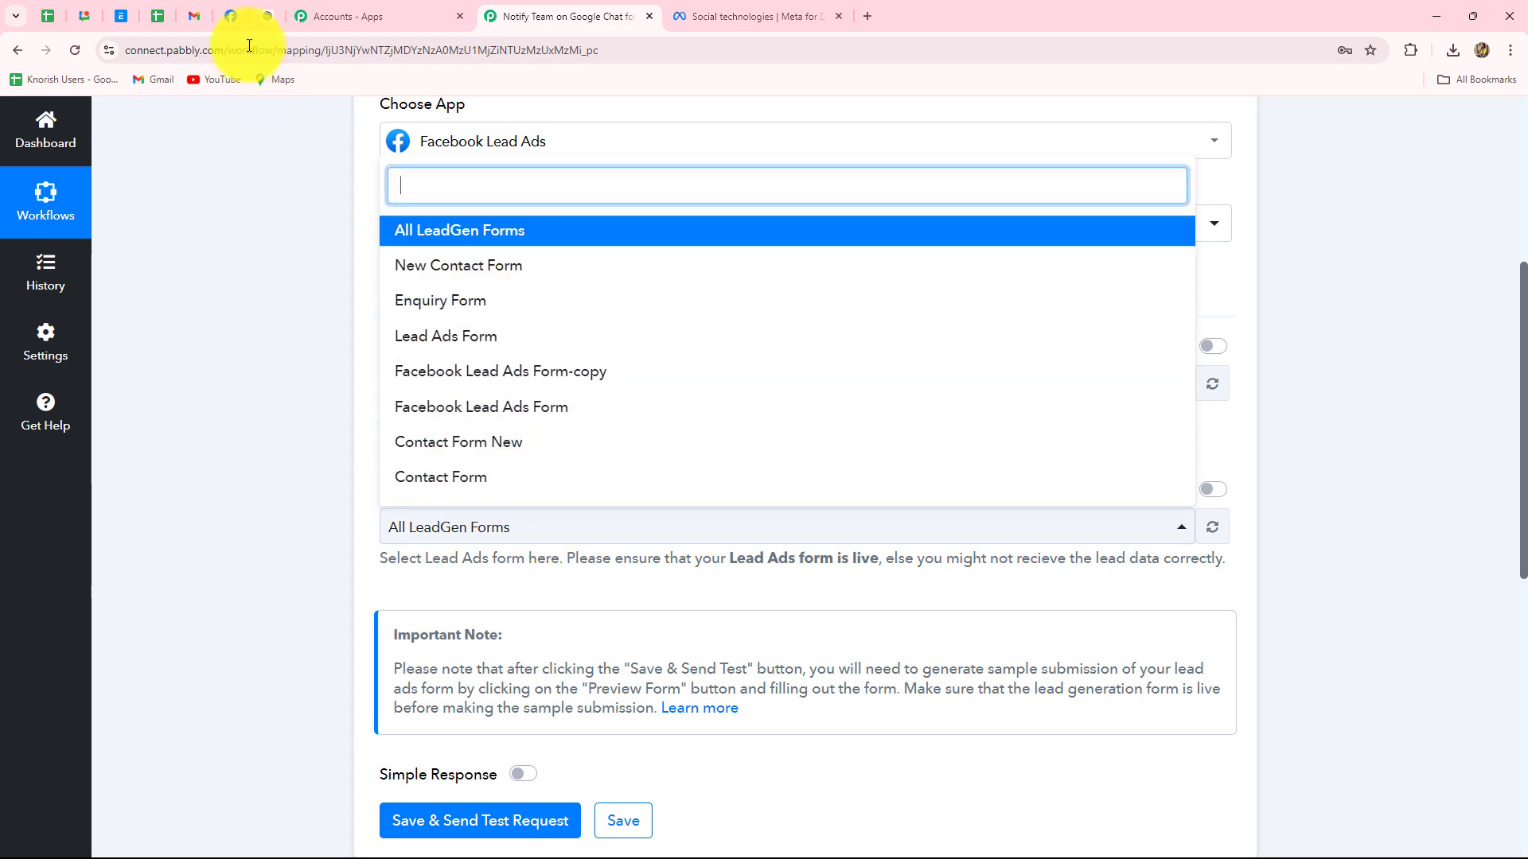
After checking Facebook, pick New Contact Form as the trigger's LeadGen Form
click(230, 15)
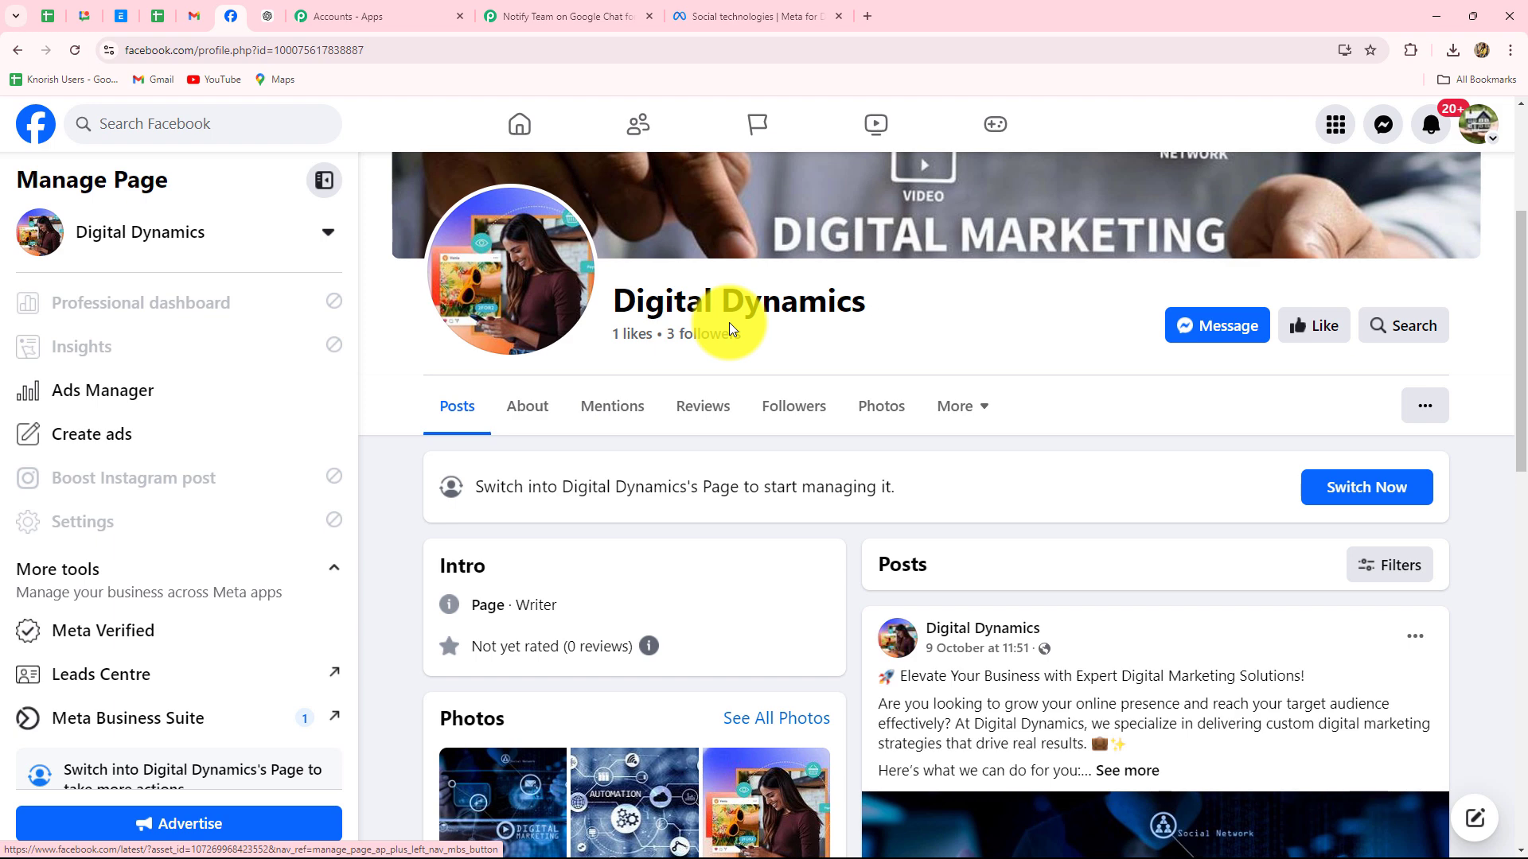
click(557, 16)
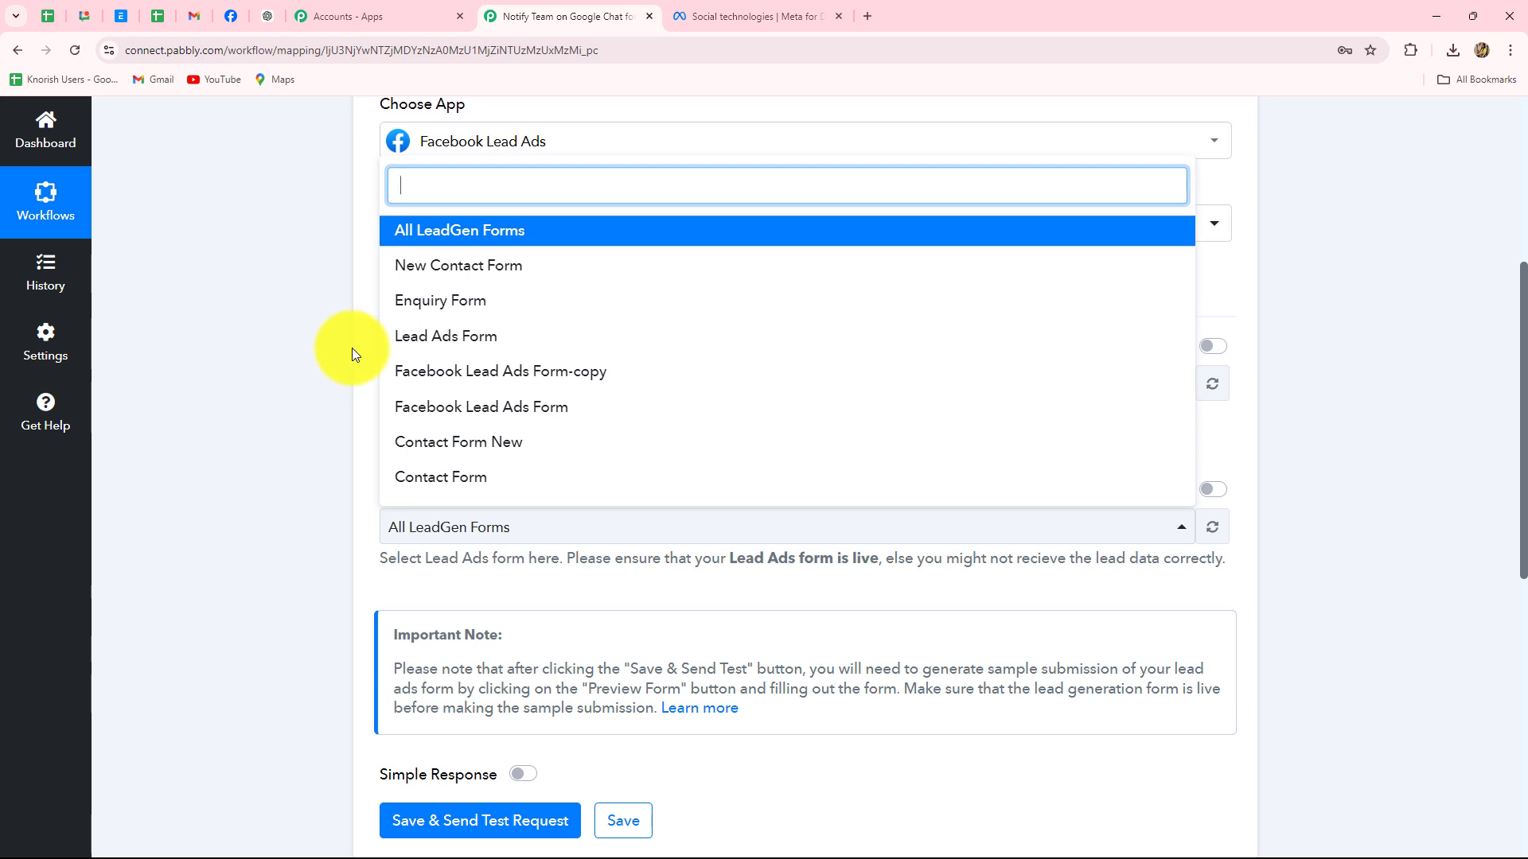
click(400, 276)
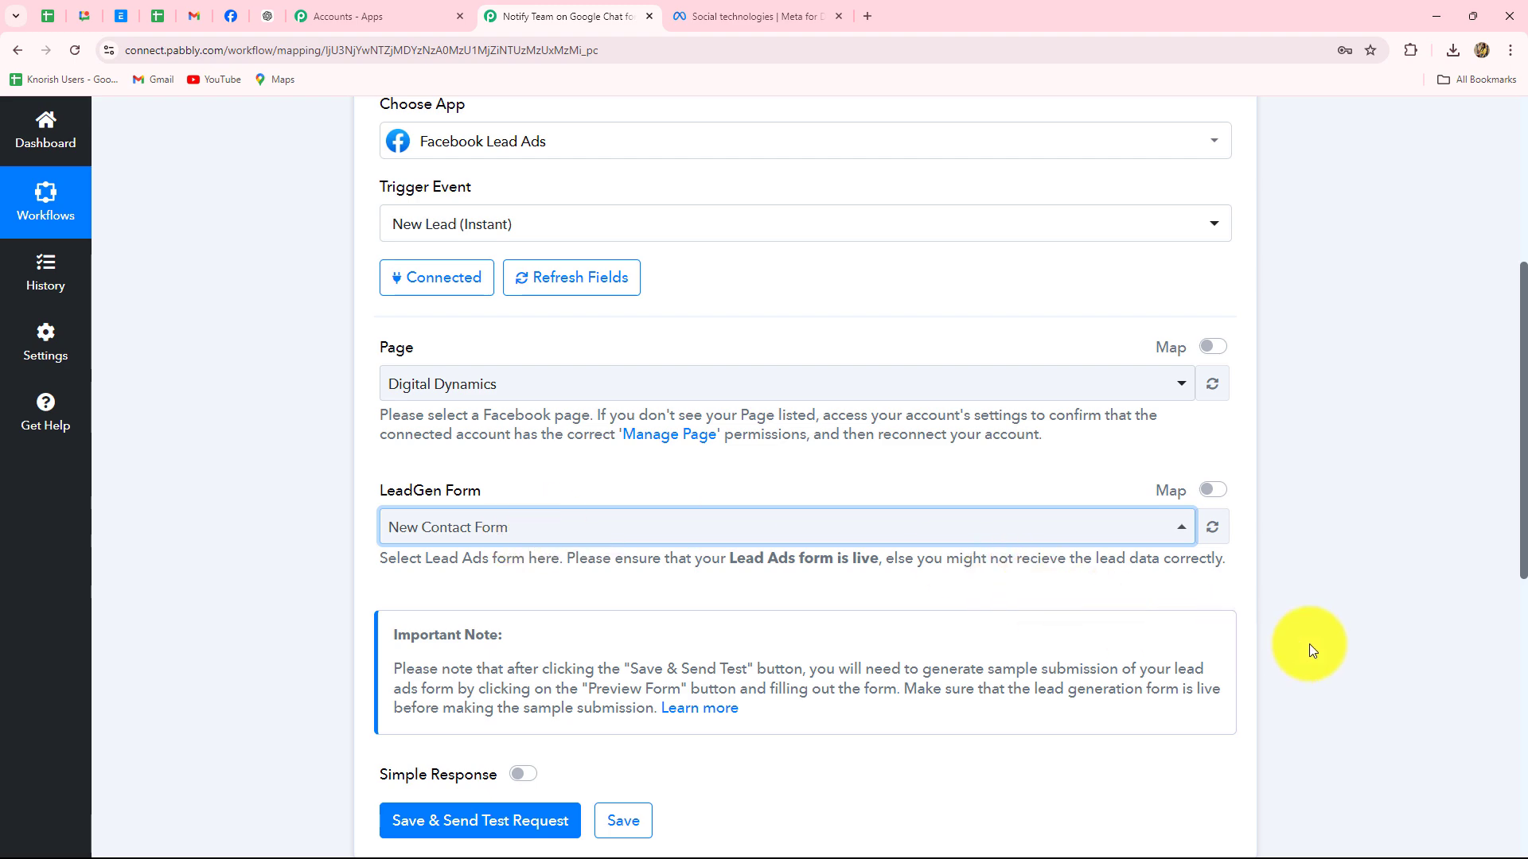
scroll(1315, 643, down, 3)
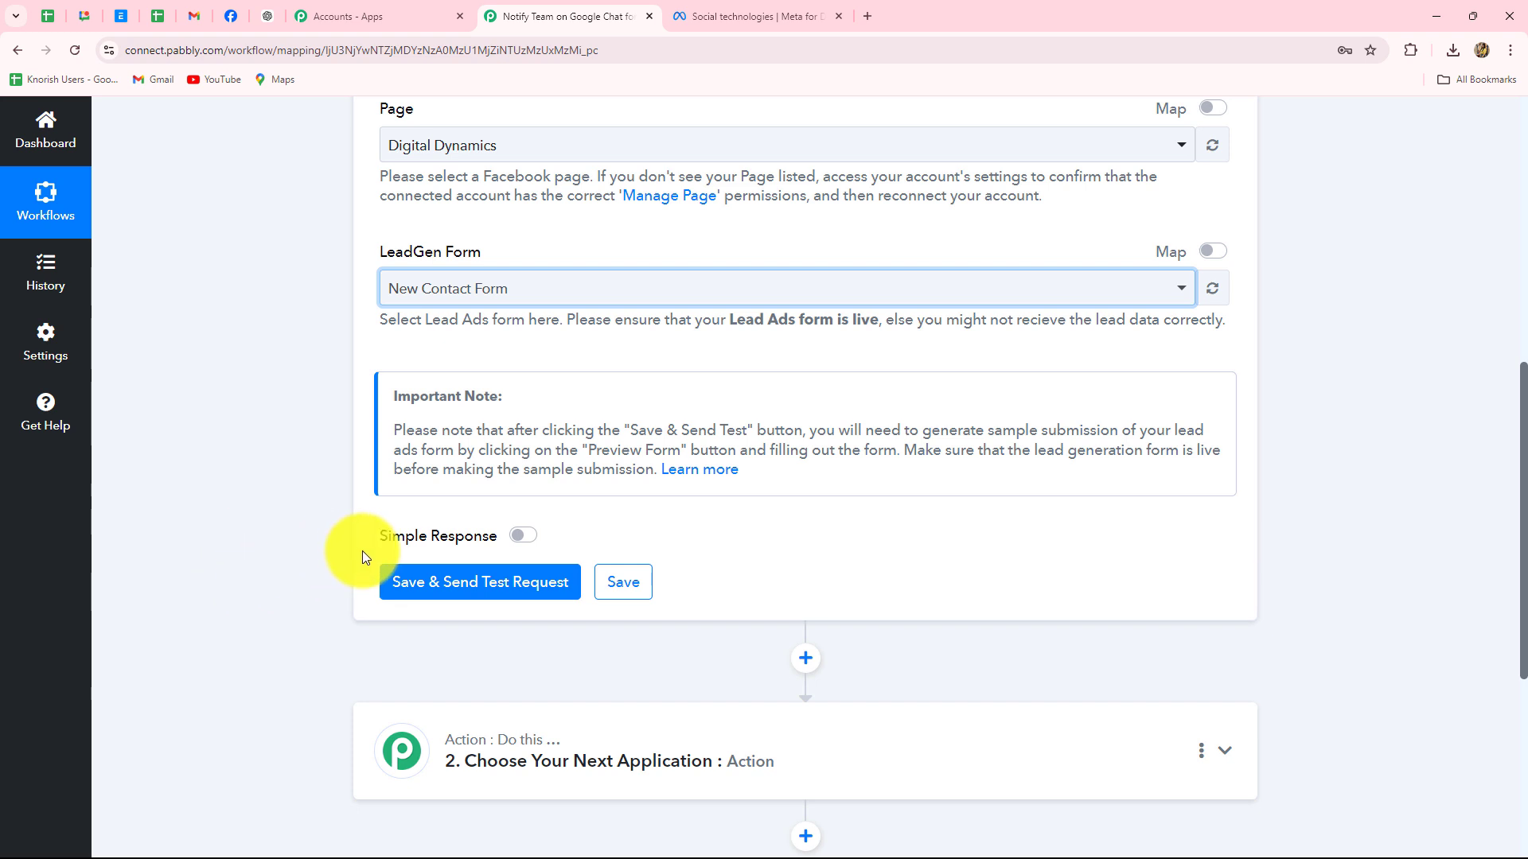
Set the trigger to the New Contact Form, send a test request, then switch to Meta for Developers
click(519, 538)
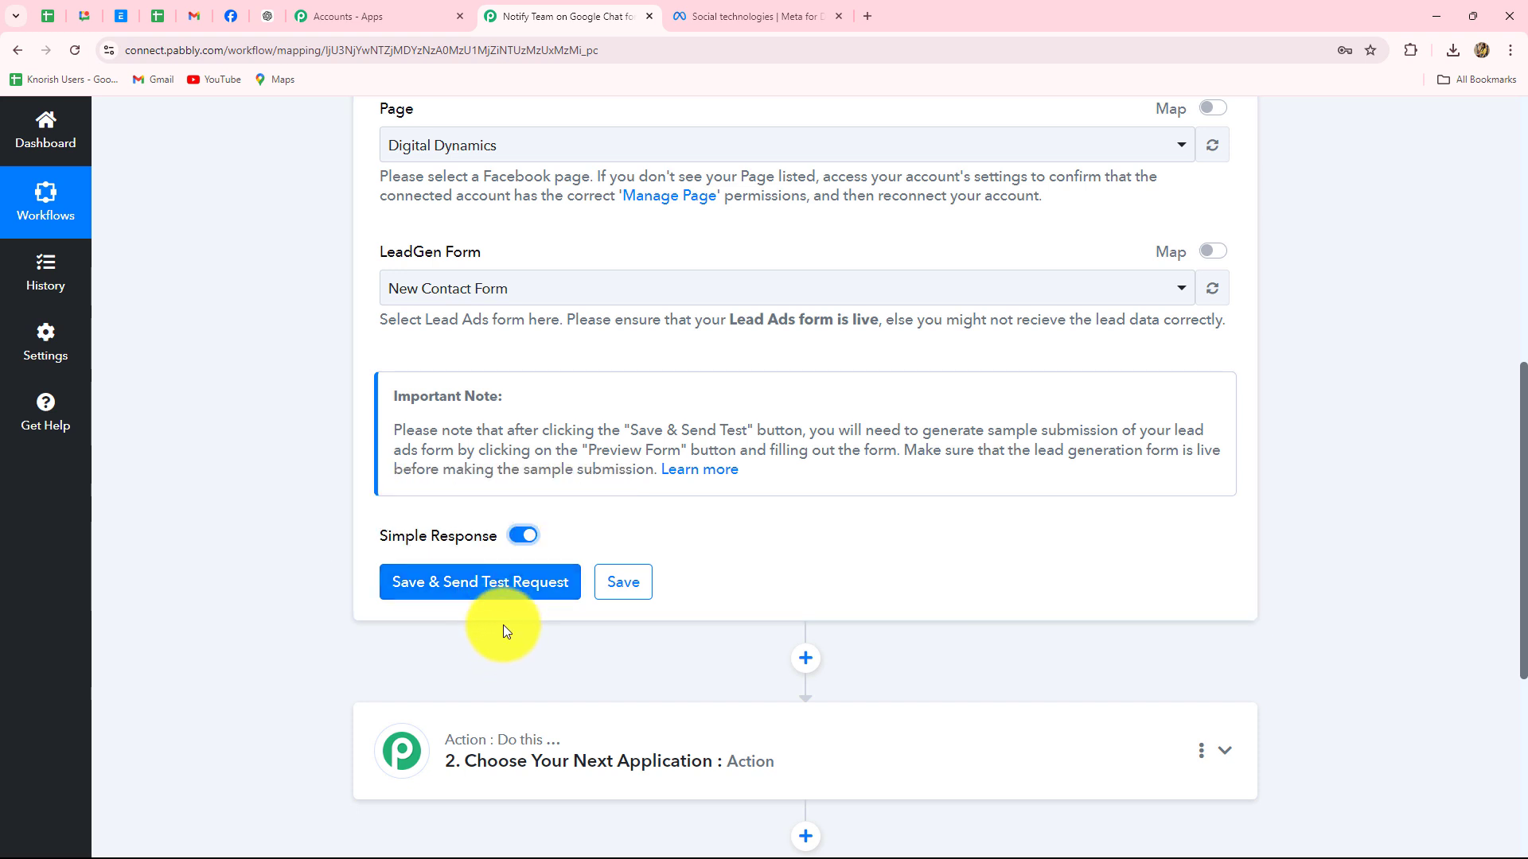
click(488, 582)
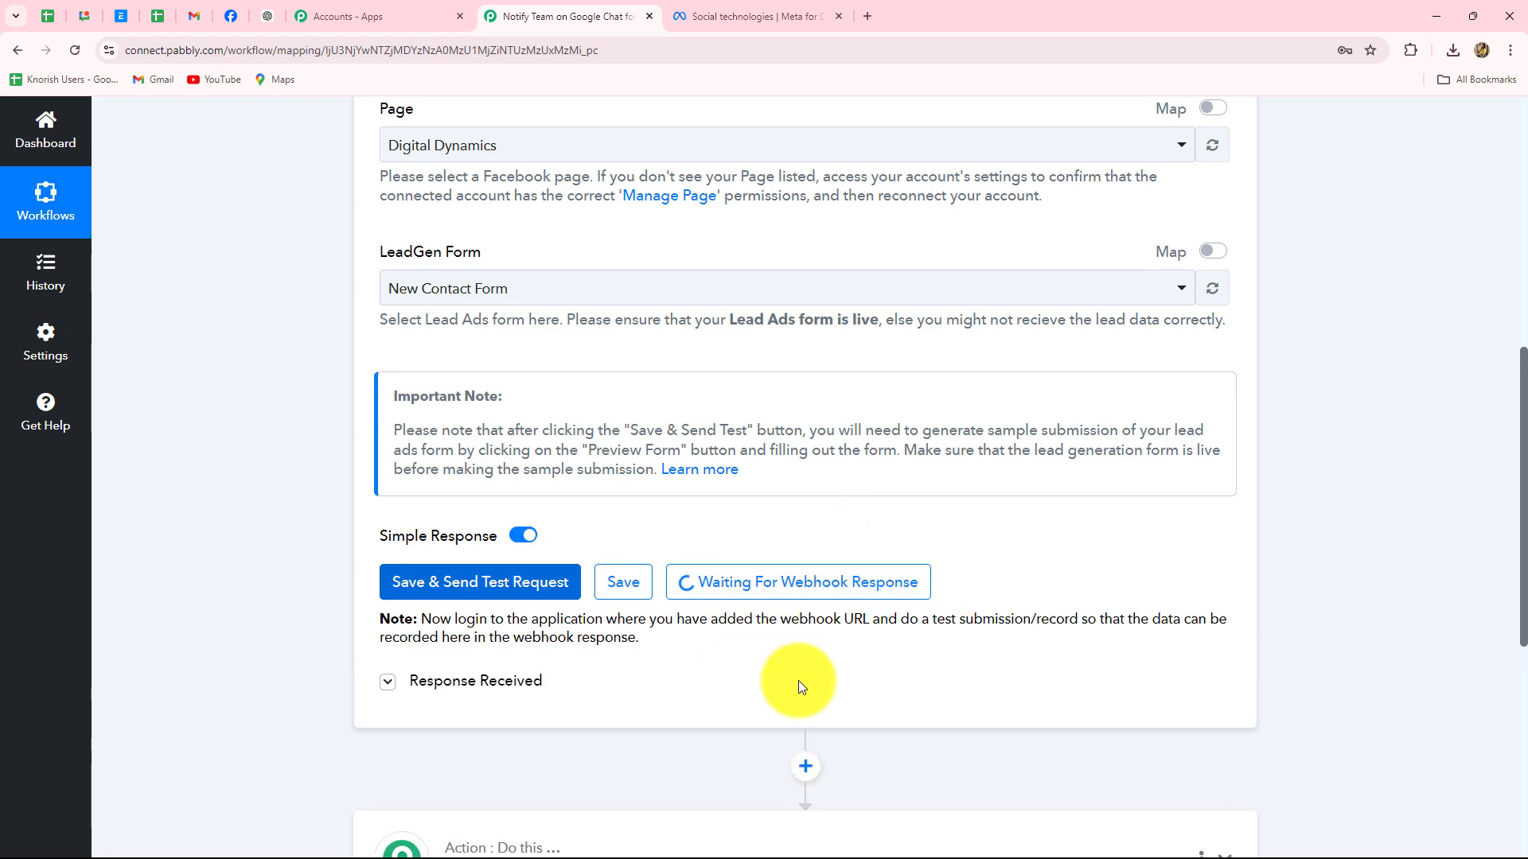
click(514, 681)
scroll(1311, 546, down, 5)
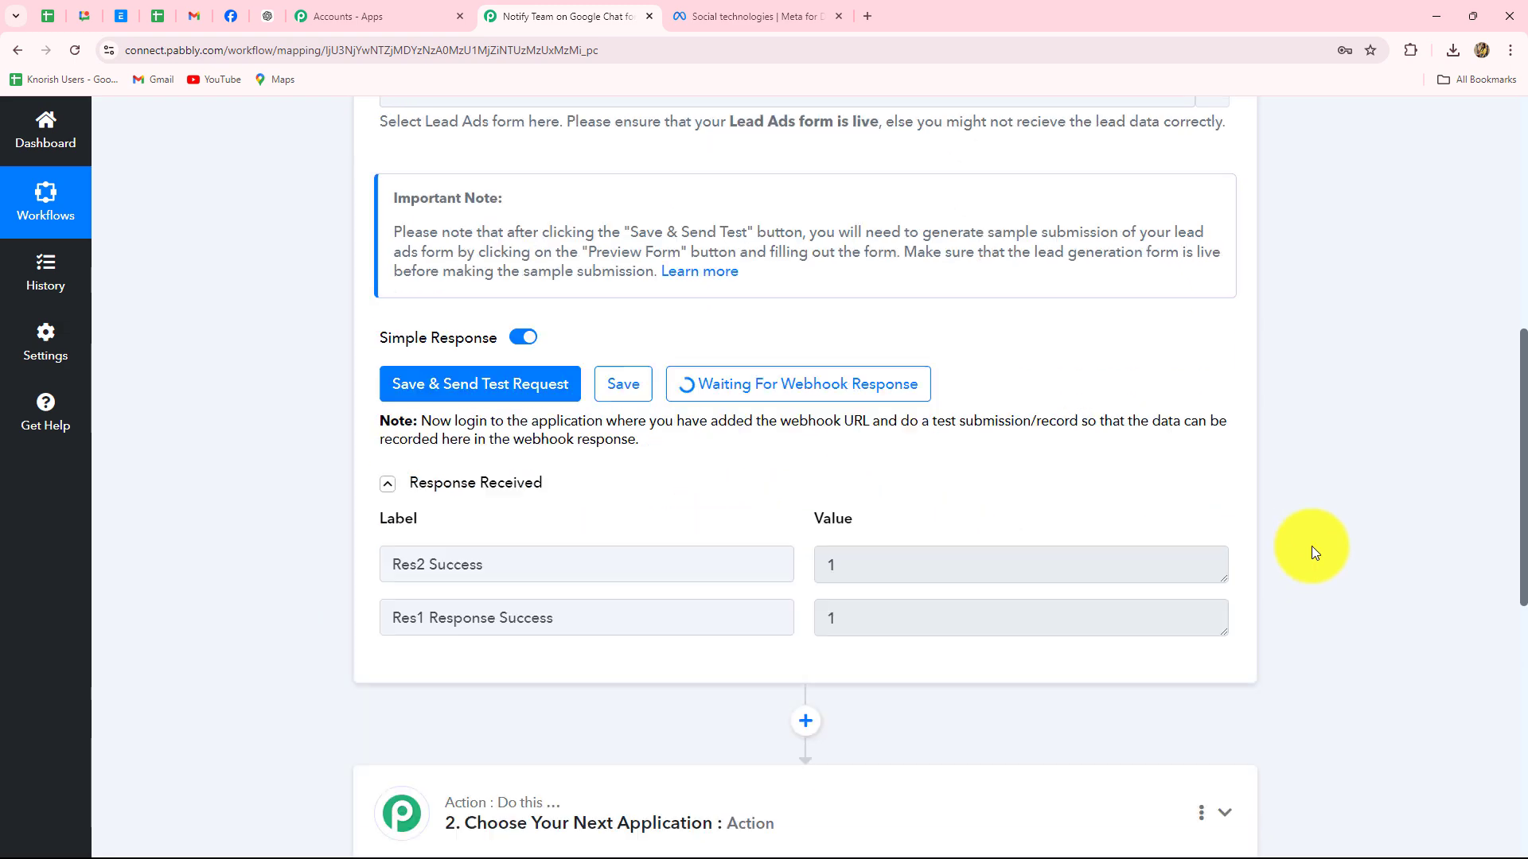
scroll(718, 528, up, 3)
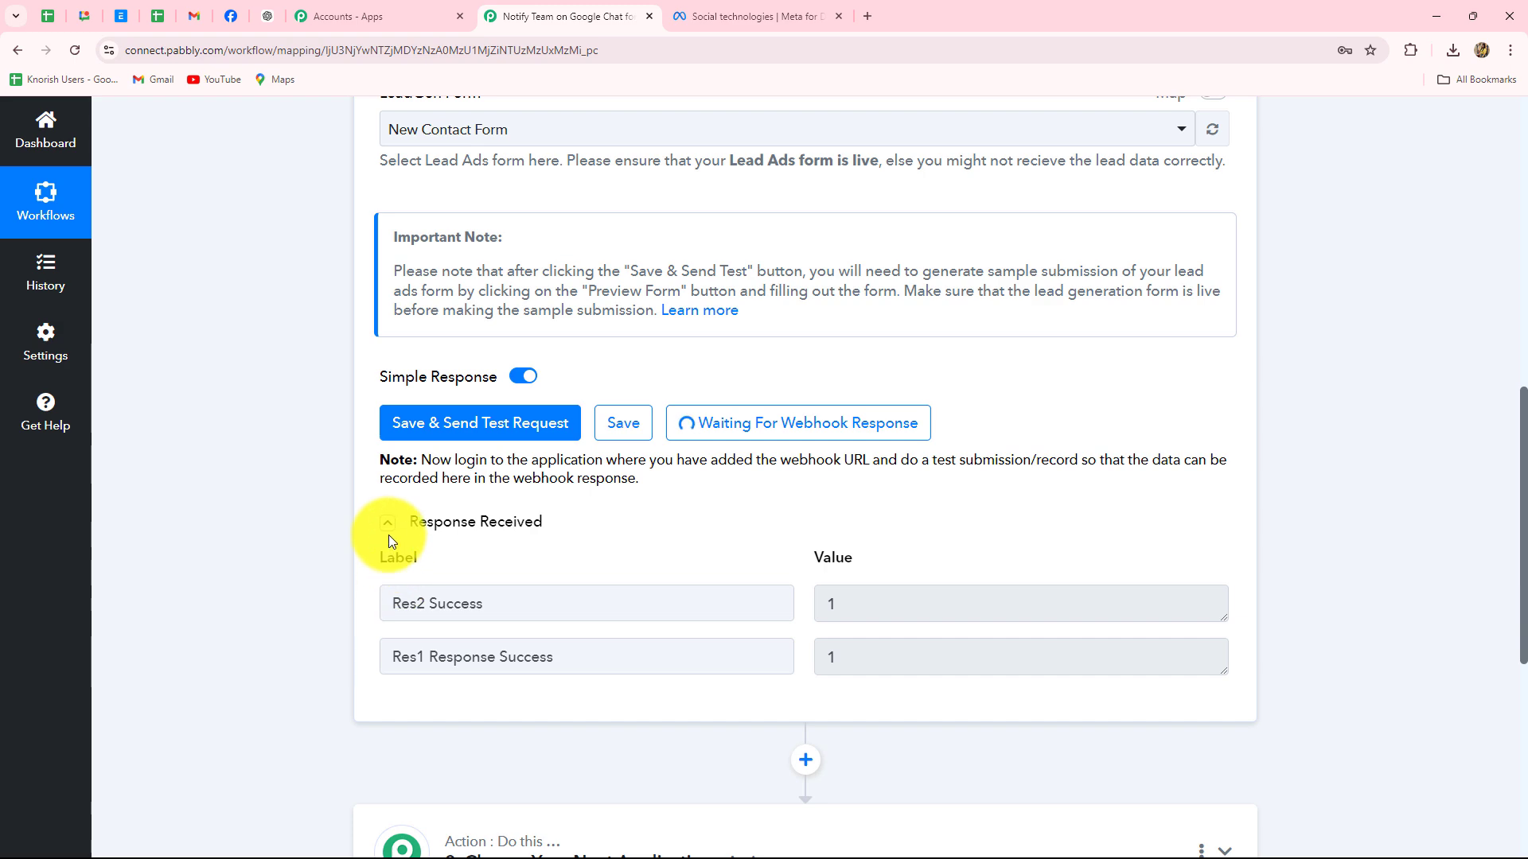
click(387, 523)
scroll(1016, 489, up, 2)
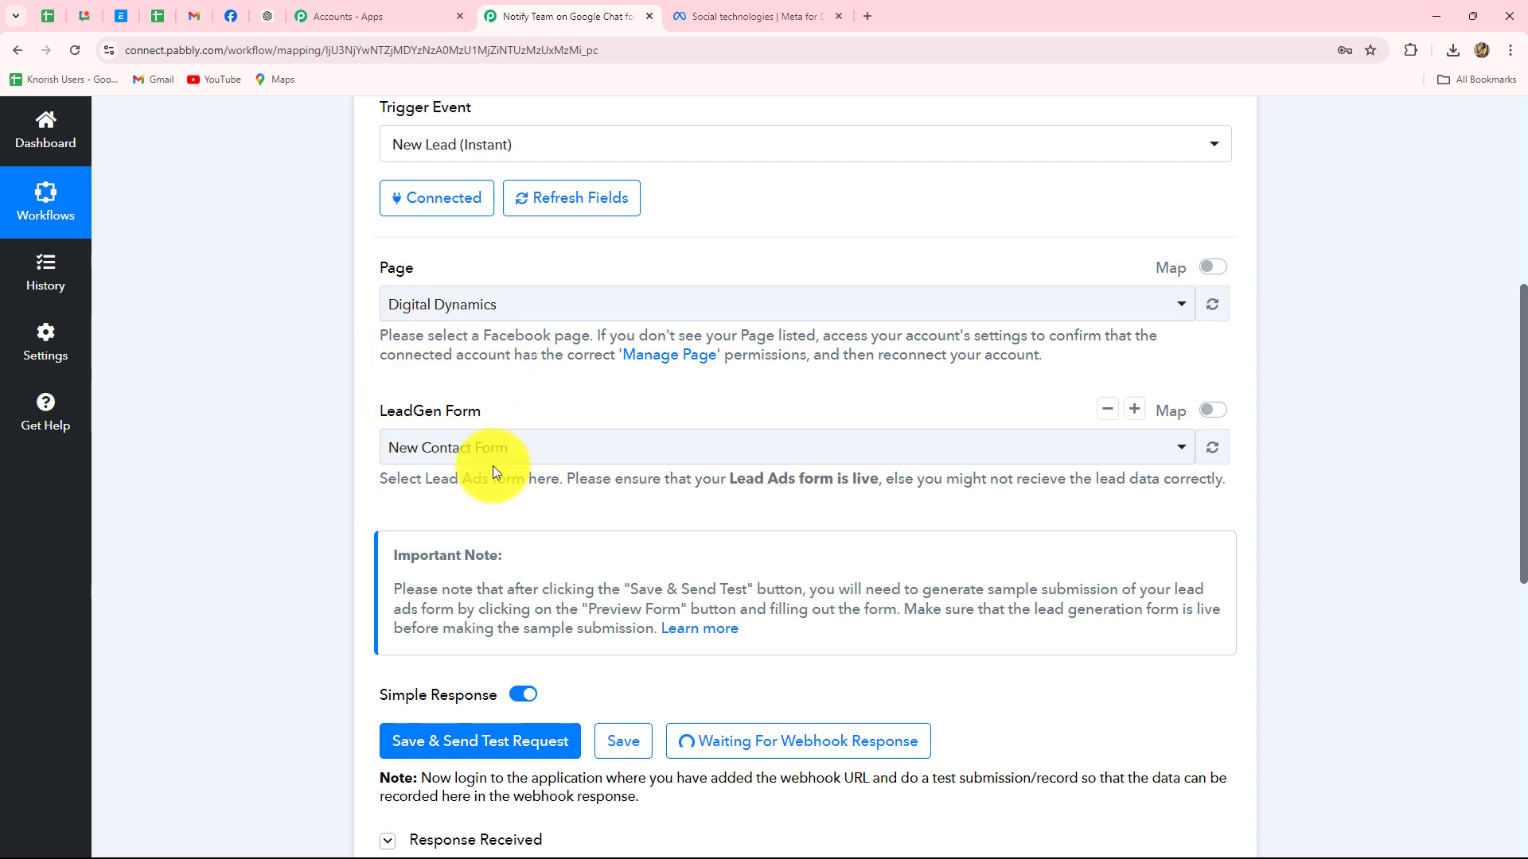
click(725, 15)
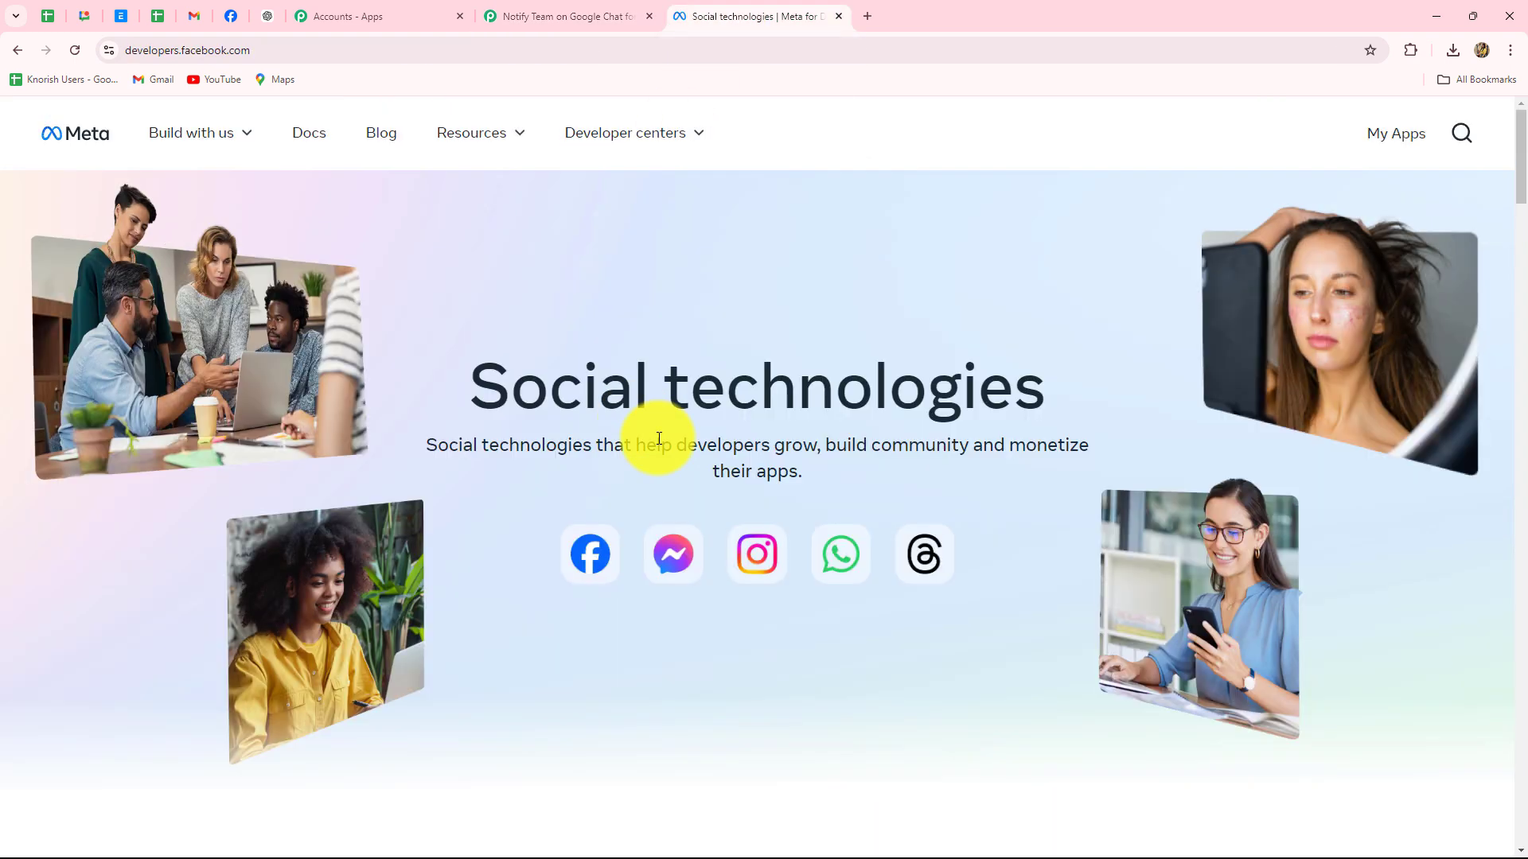
Open the Lead Ads Testing Tool from Meta's Resources > Developer tools page
click(462, 139)
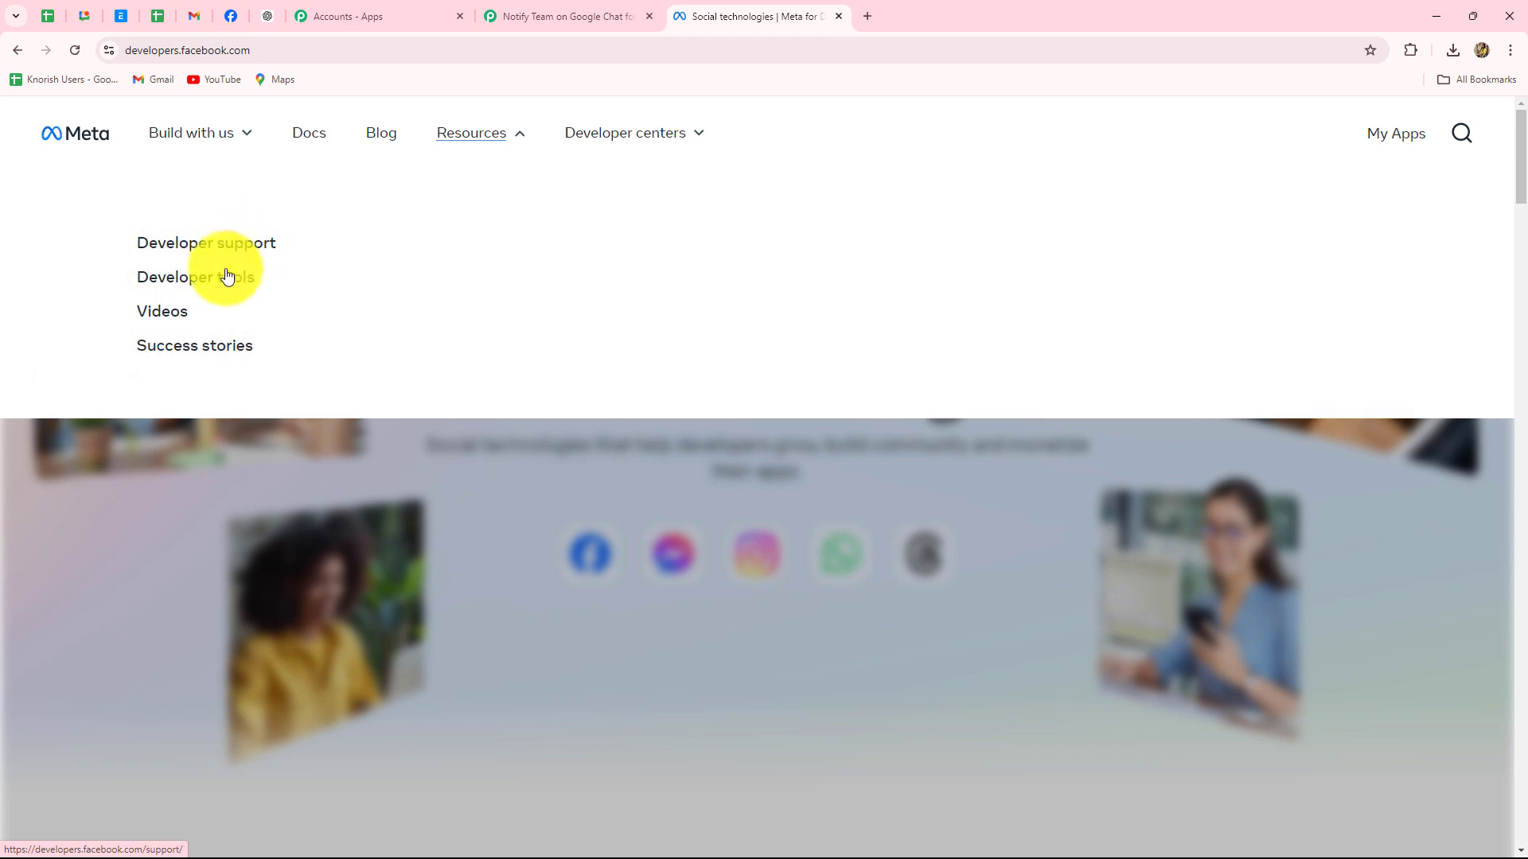
click(217, 277)
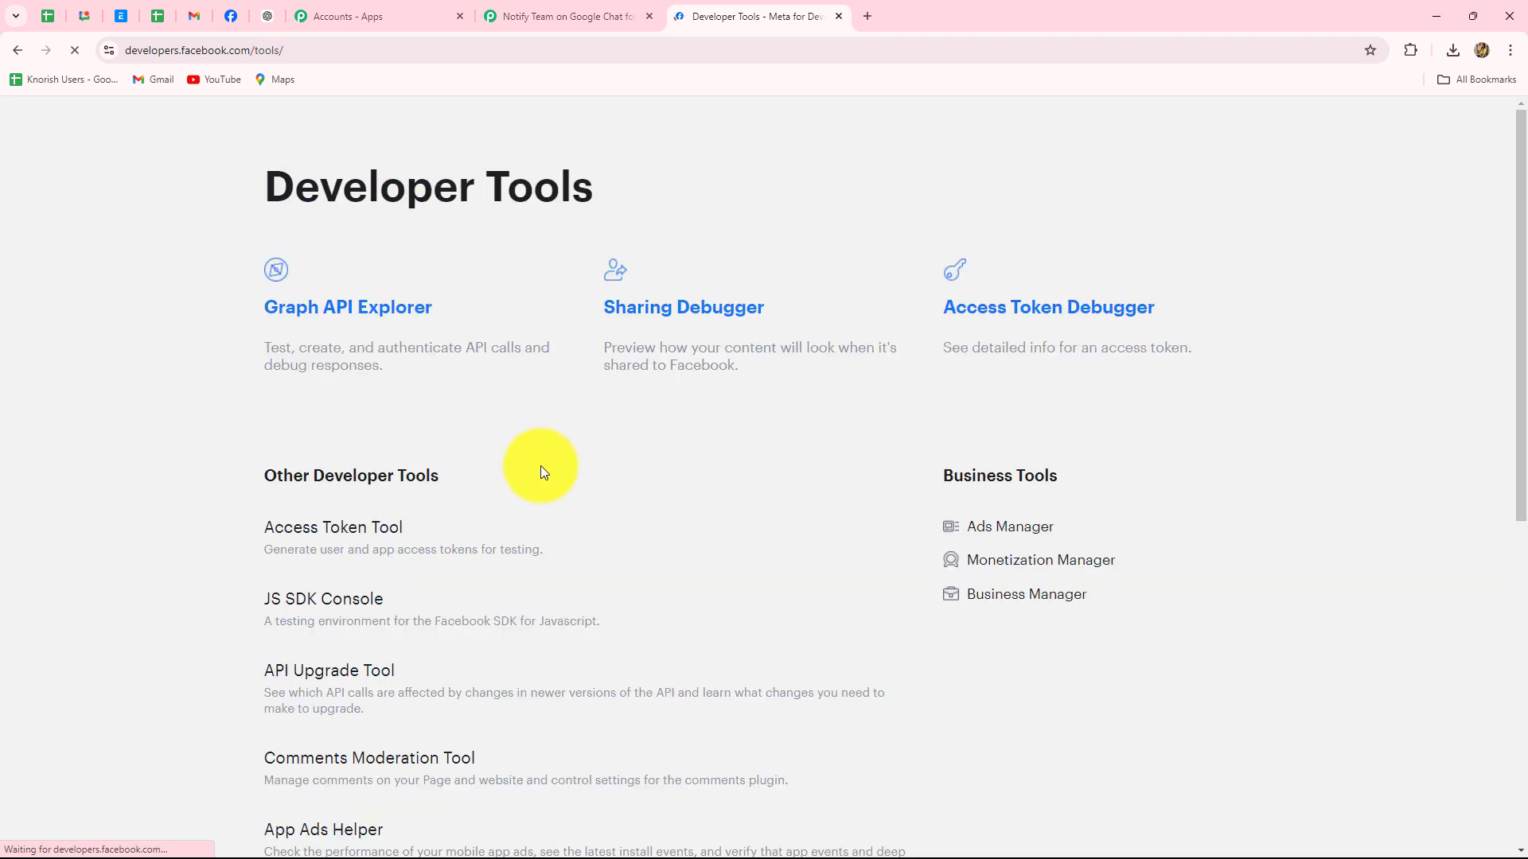
scroll(541, 465, down, 6)
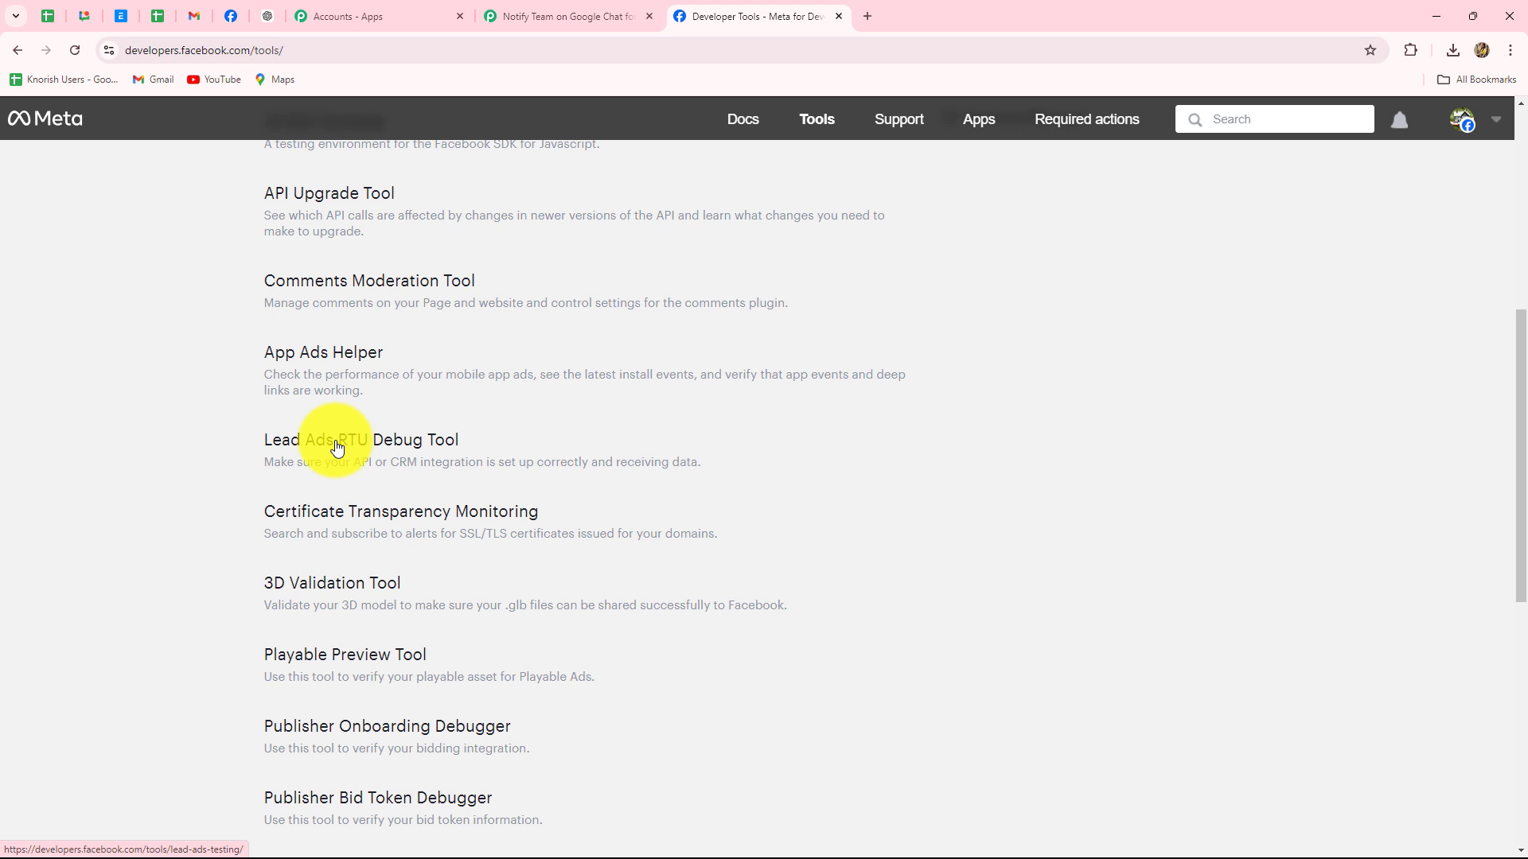
click(336, 442)
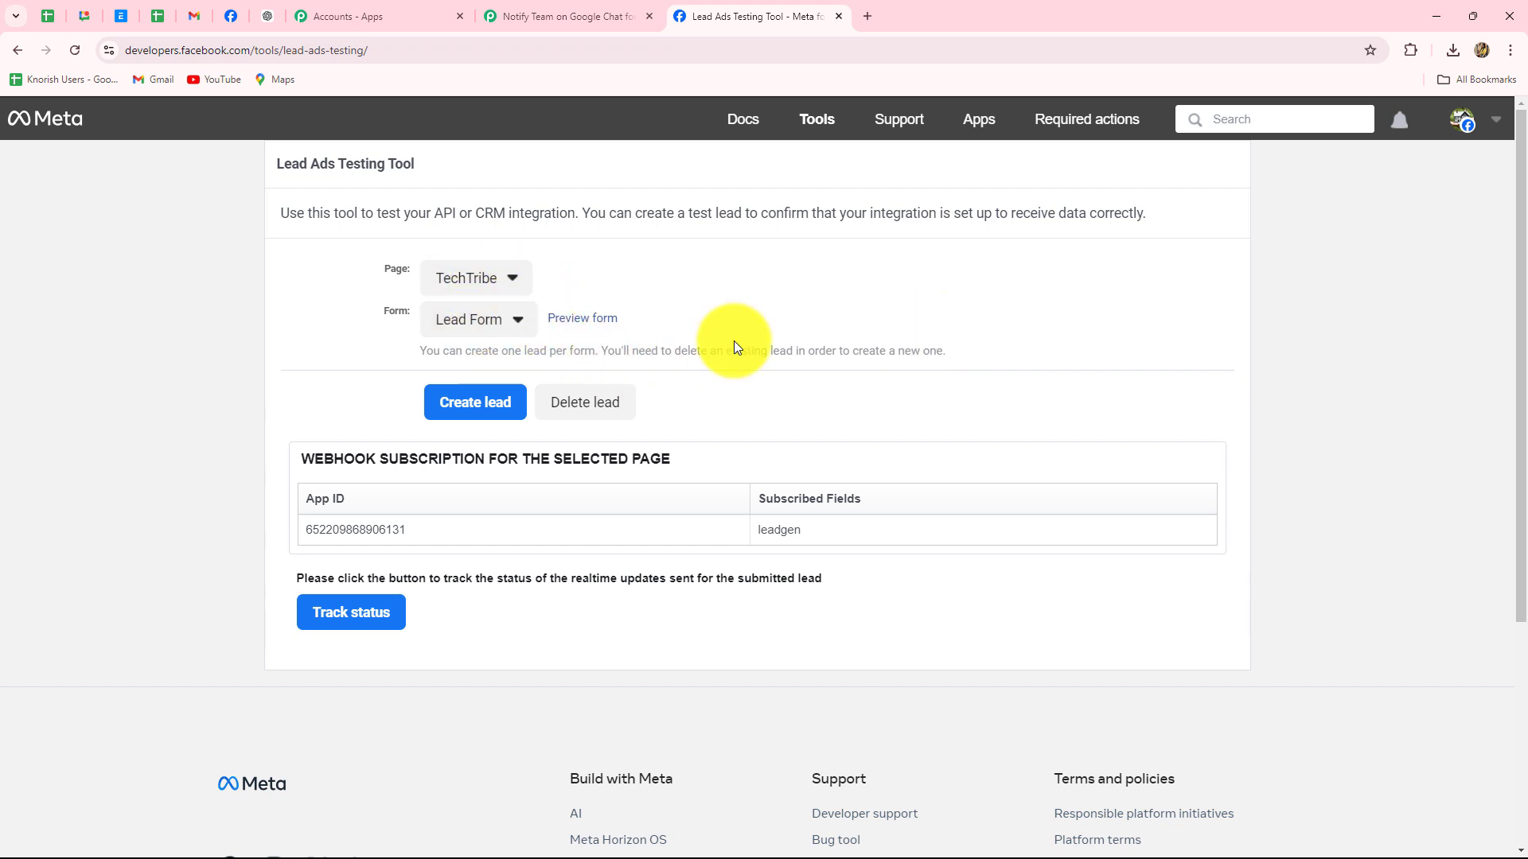
Target the Digital Dynamics page, delete its old test lead, and preview the New Contact Form
click(592, 16)
scroll(856, 517, down, 4)
click(748, 15)
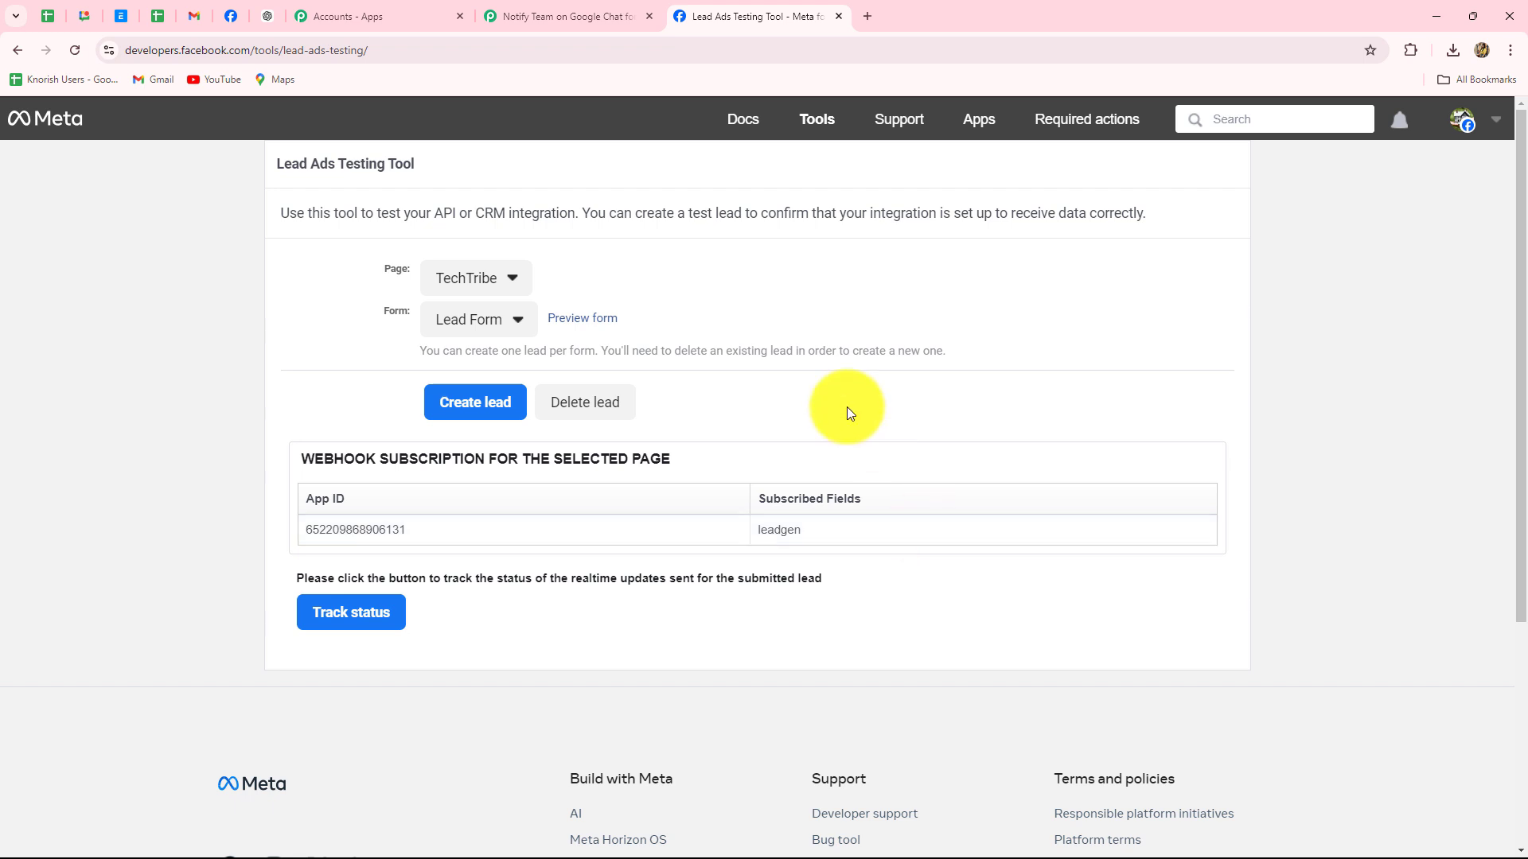
click(474, 285)
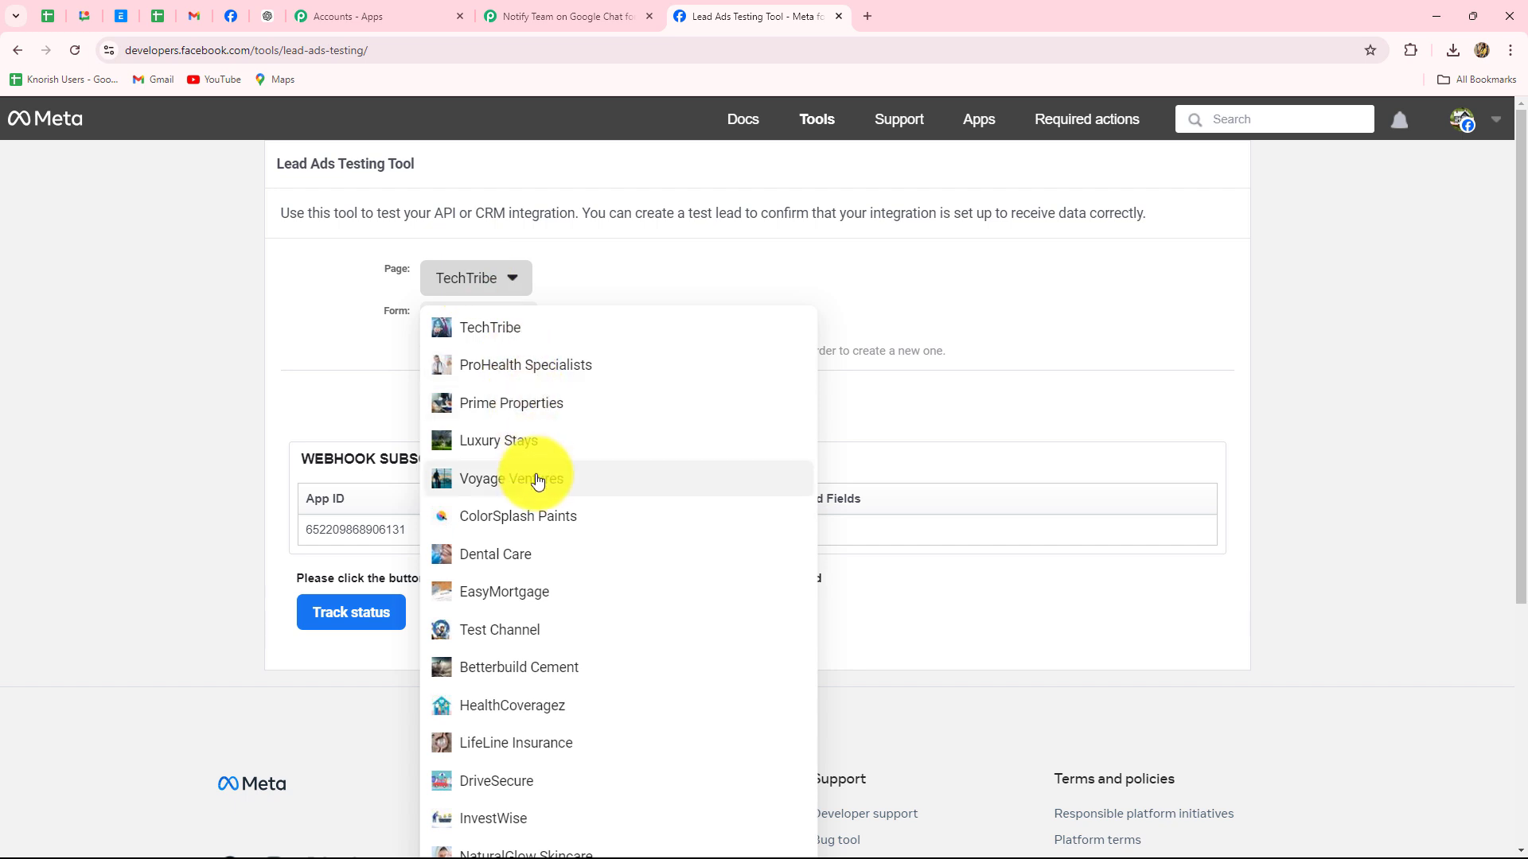
scroll(537, 480, down, 5)
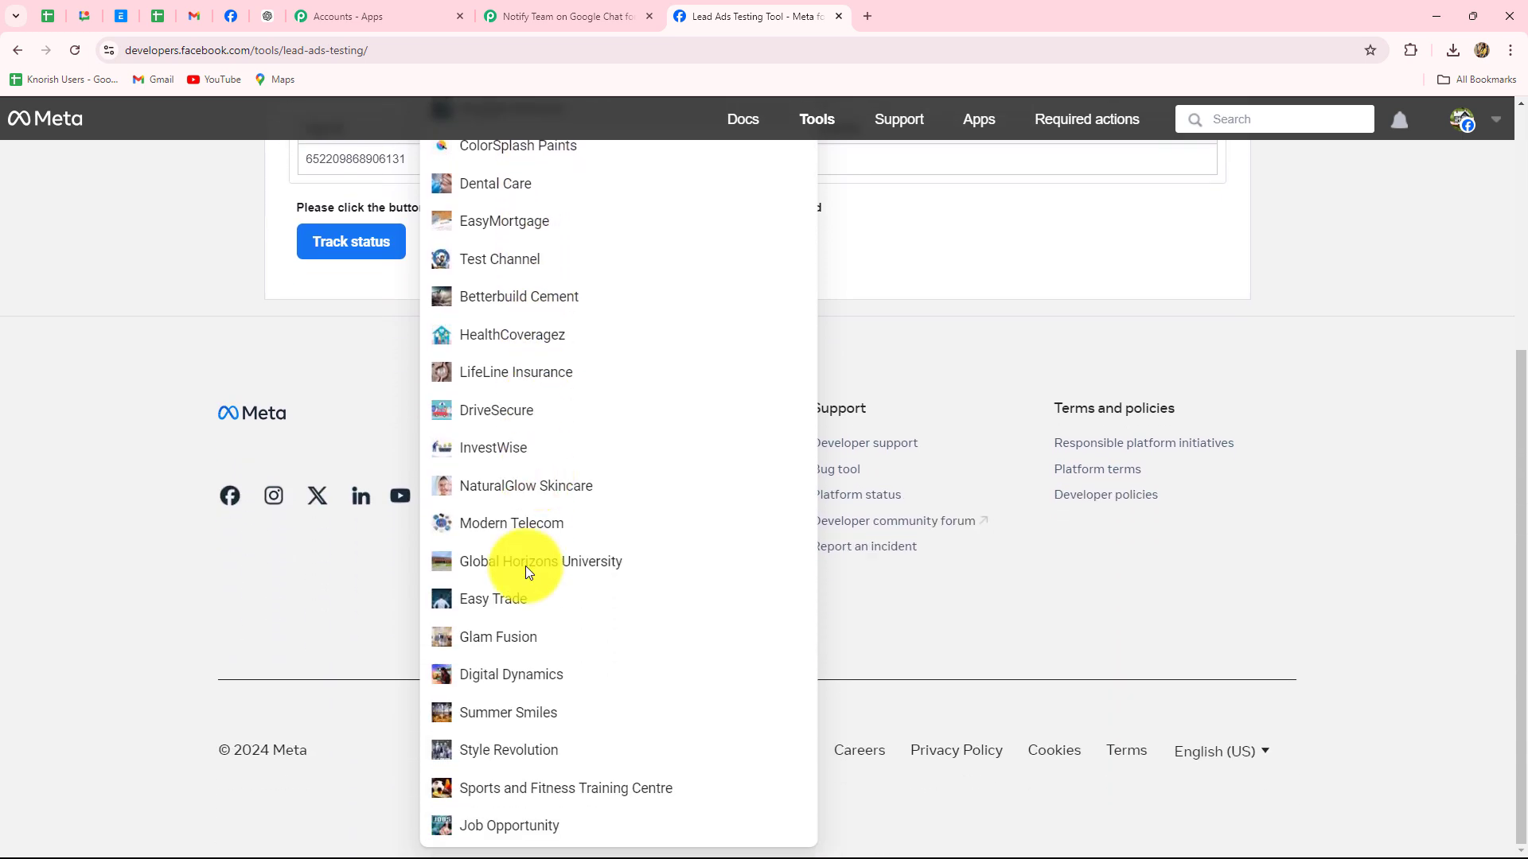
click(518, 673)
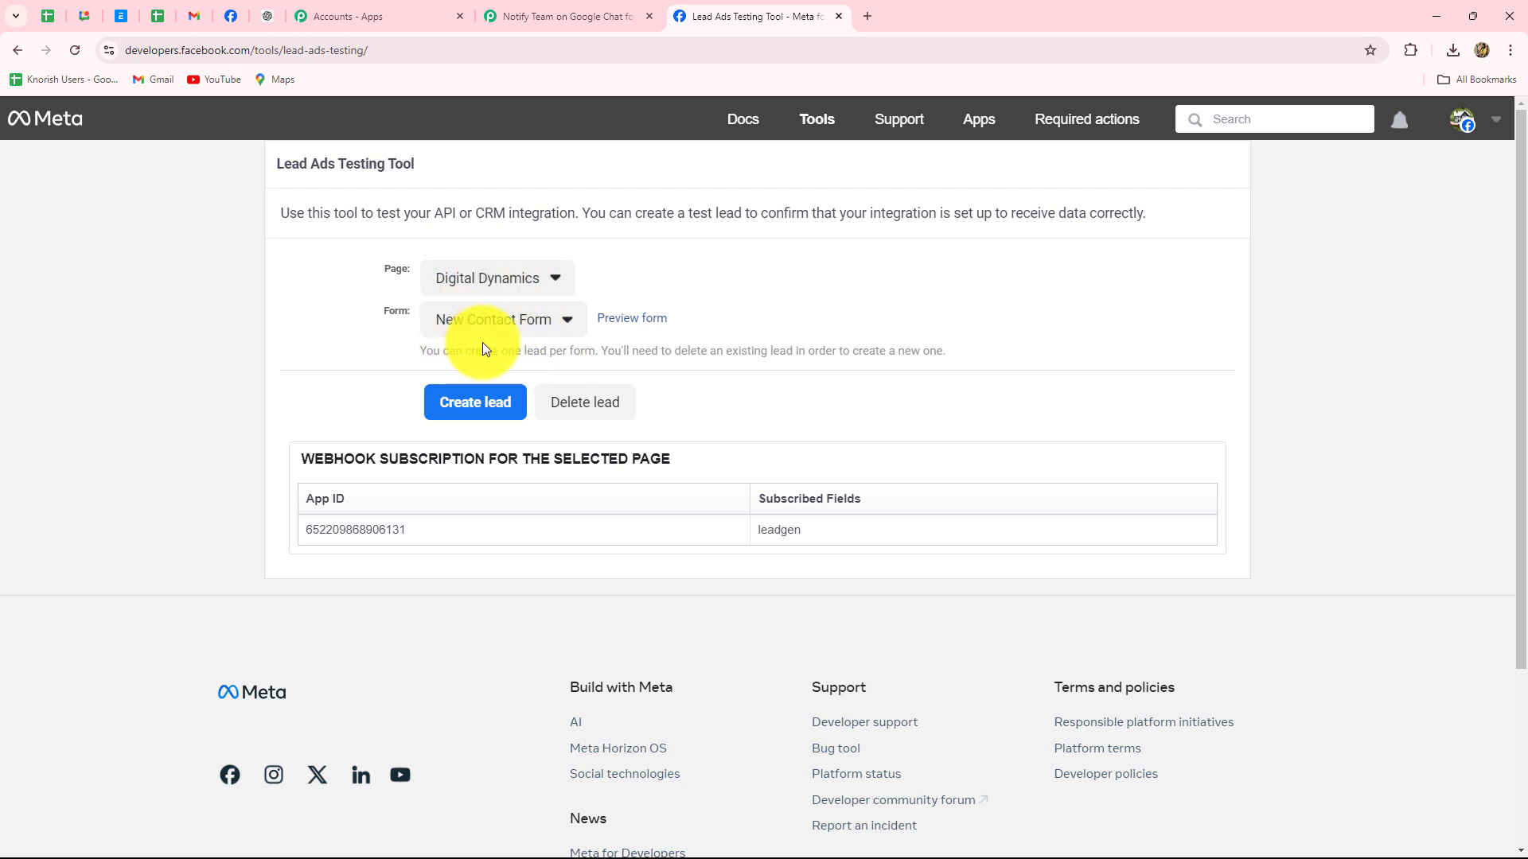
click(596, 417)
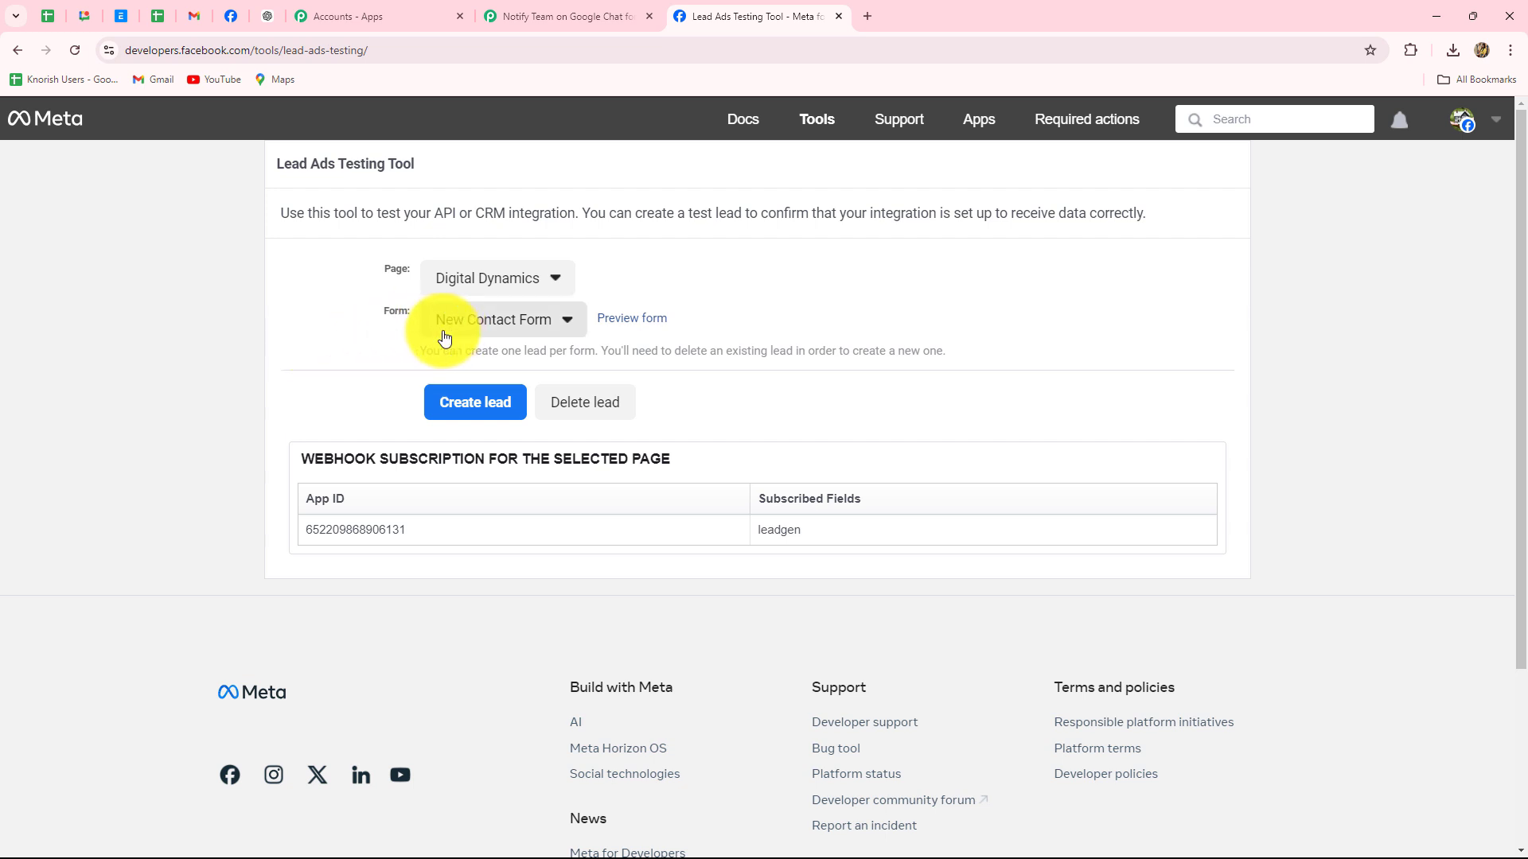
click(621, 326)
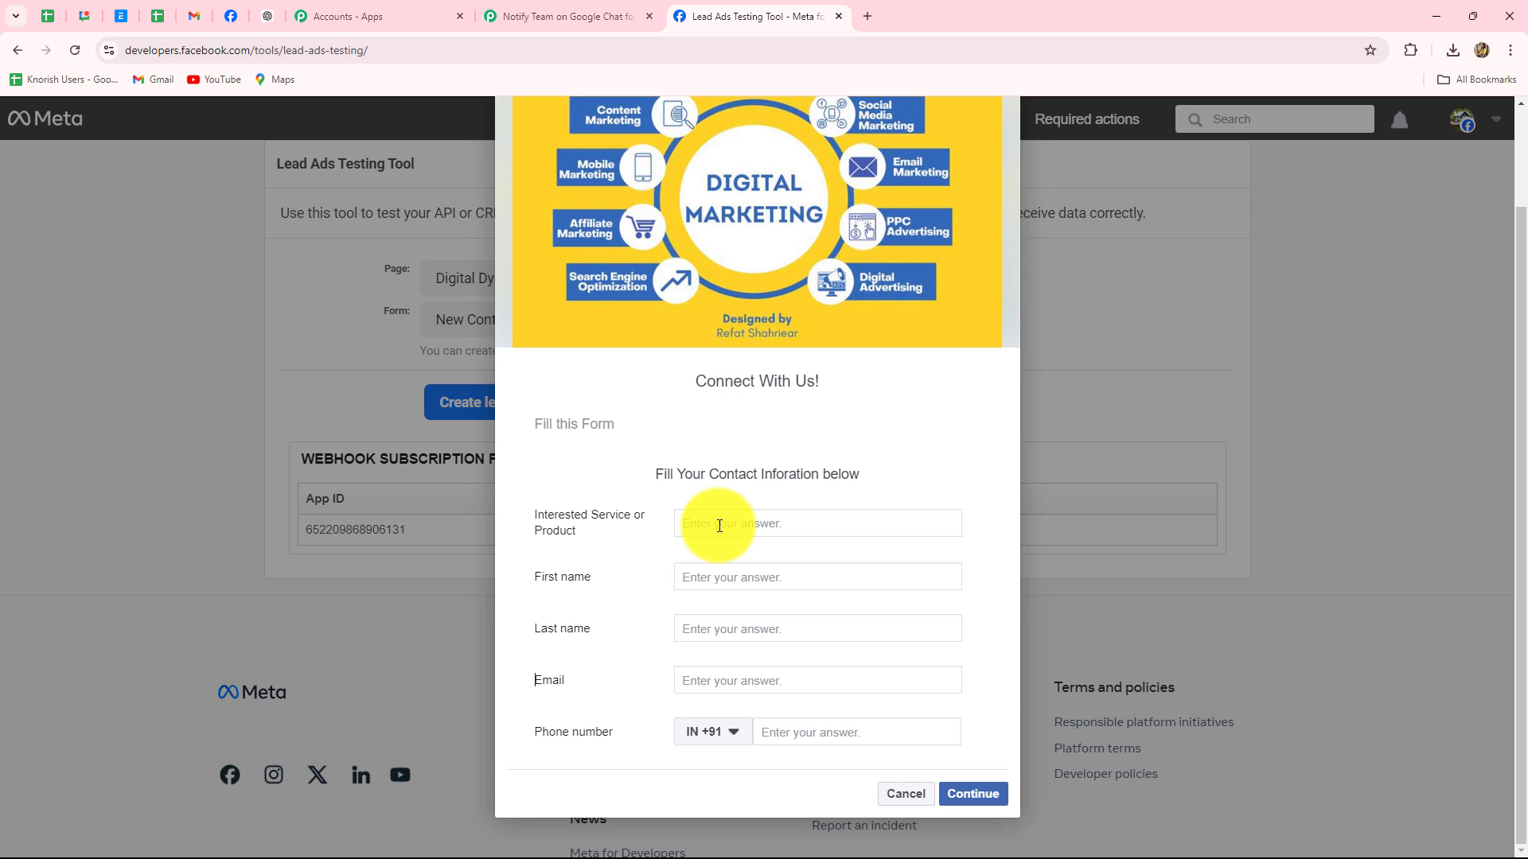
Answer the service question with Creative Ads Marketing and fill in the first and last name
click(719, 526)
text(Creative Ads Marketing)
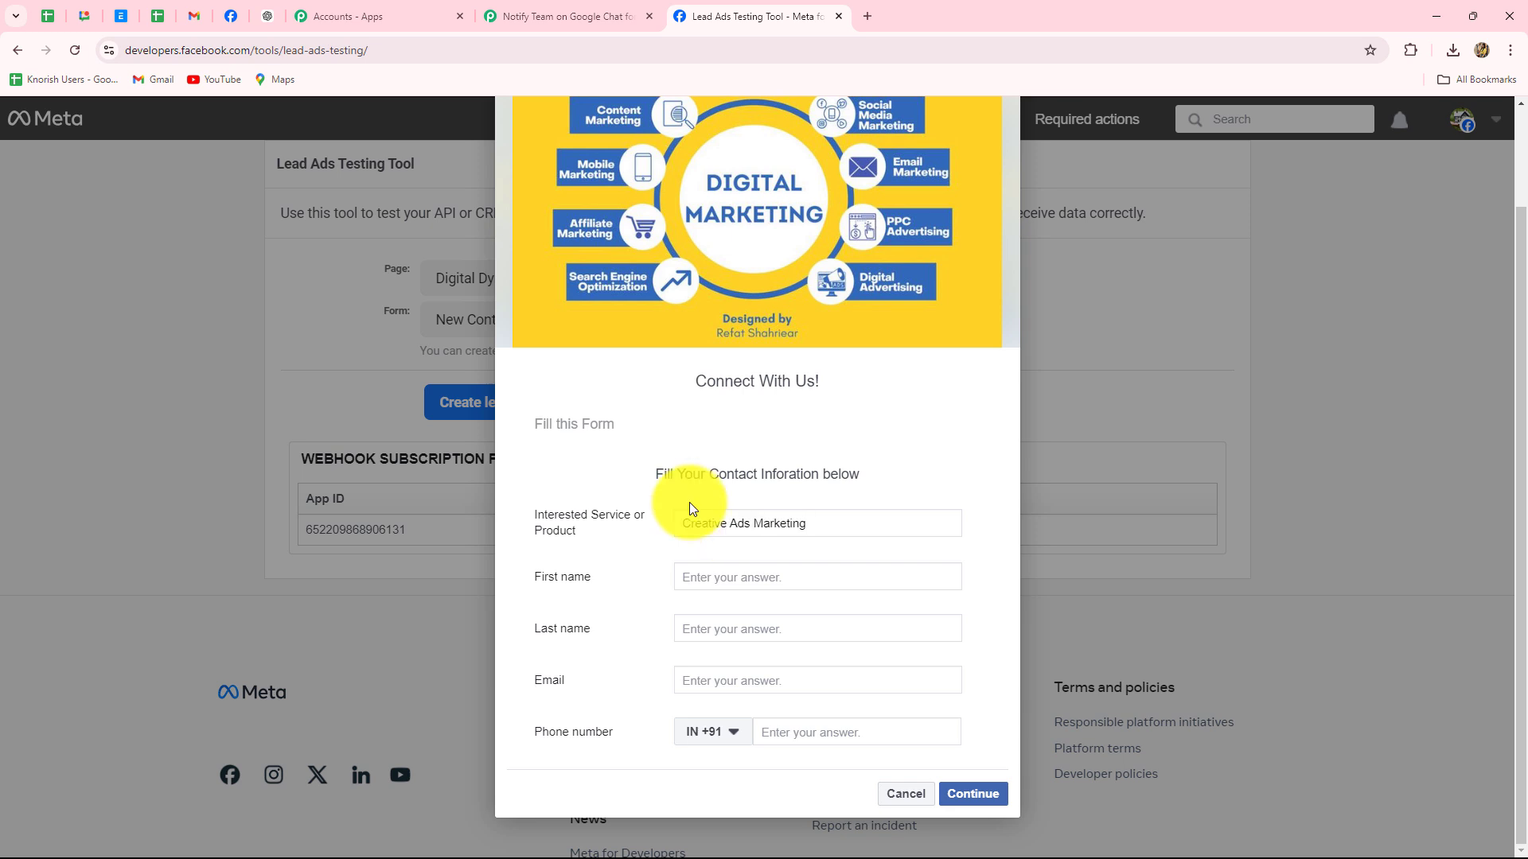
click(708, 576)
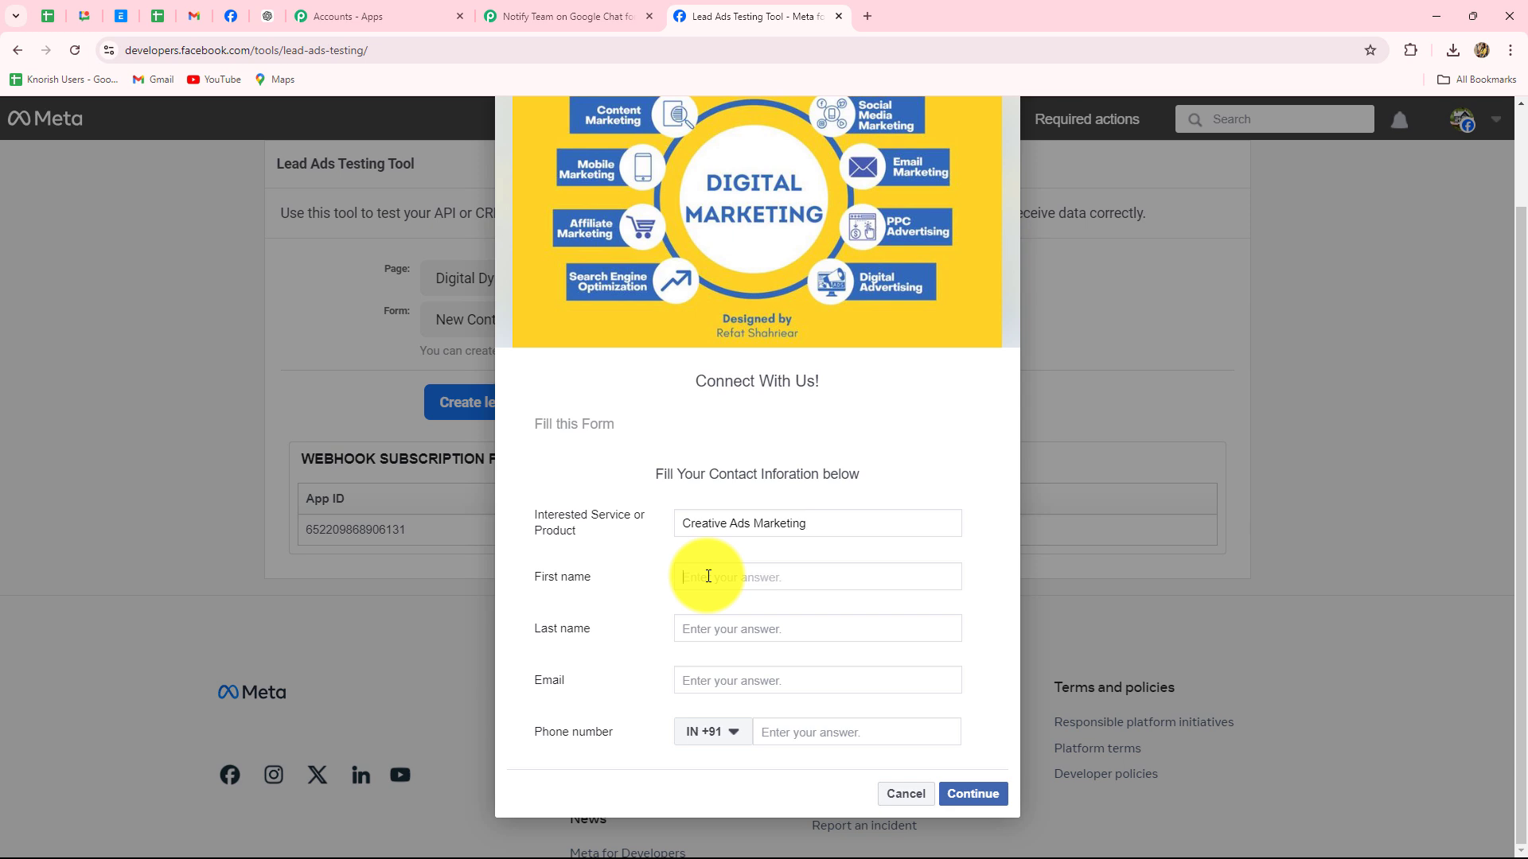
key(Caps_Lock)
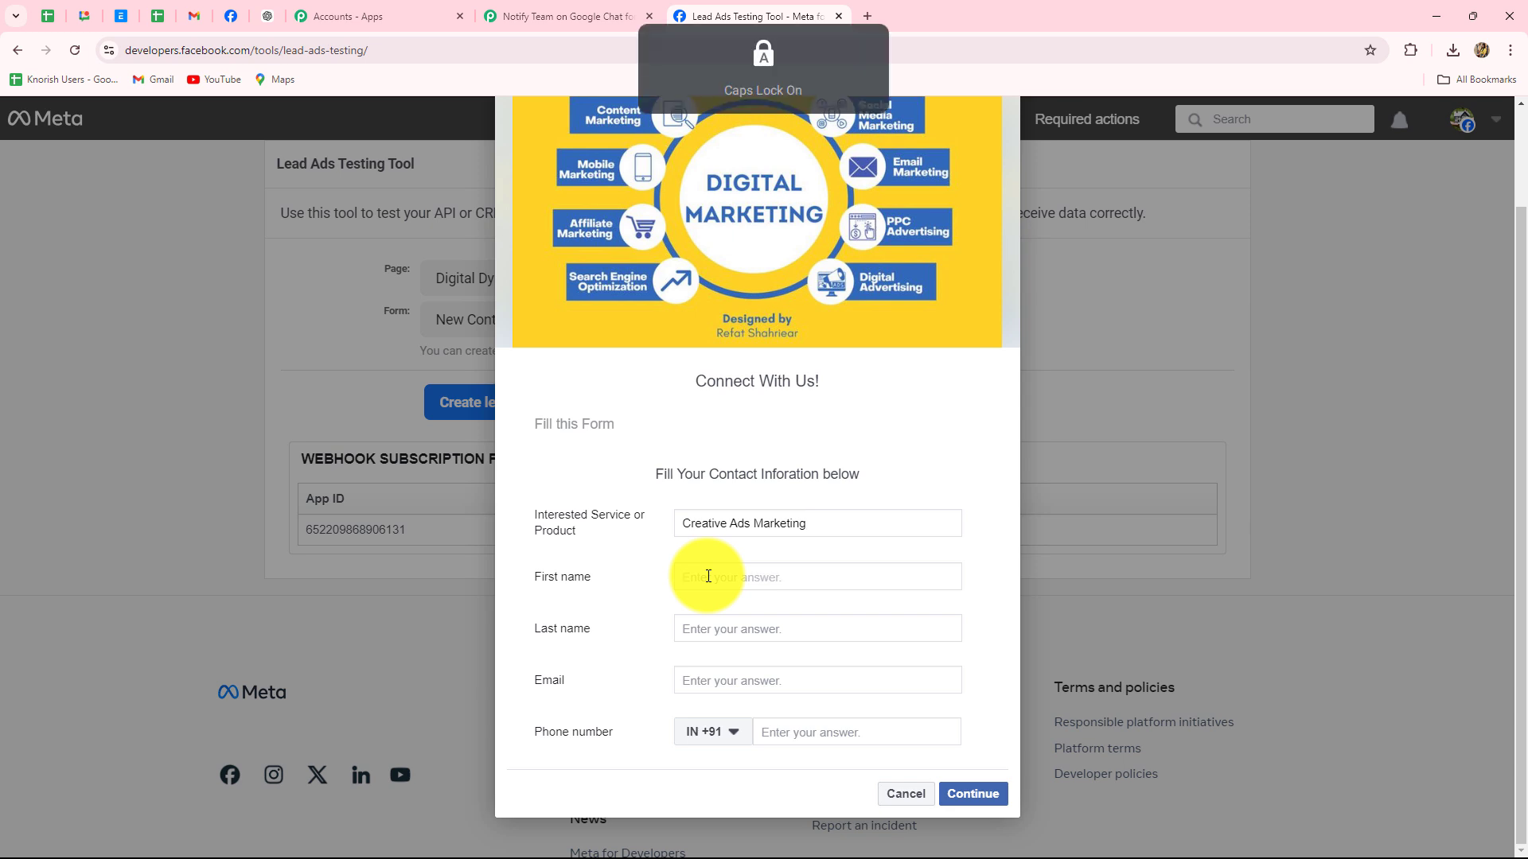
click(709, 576)
click(700, 618)
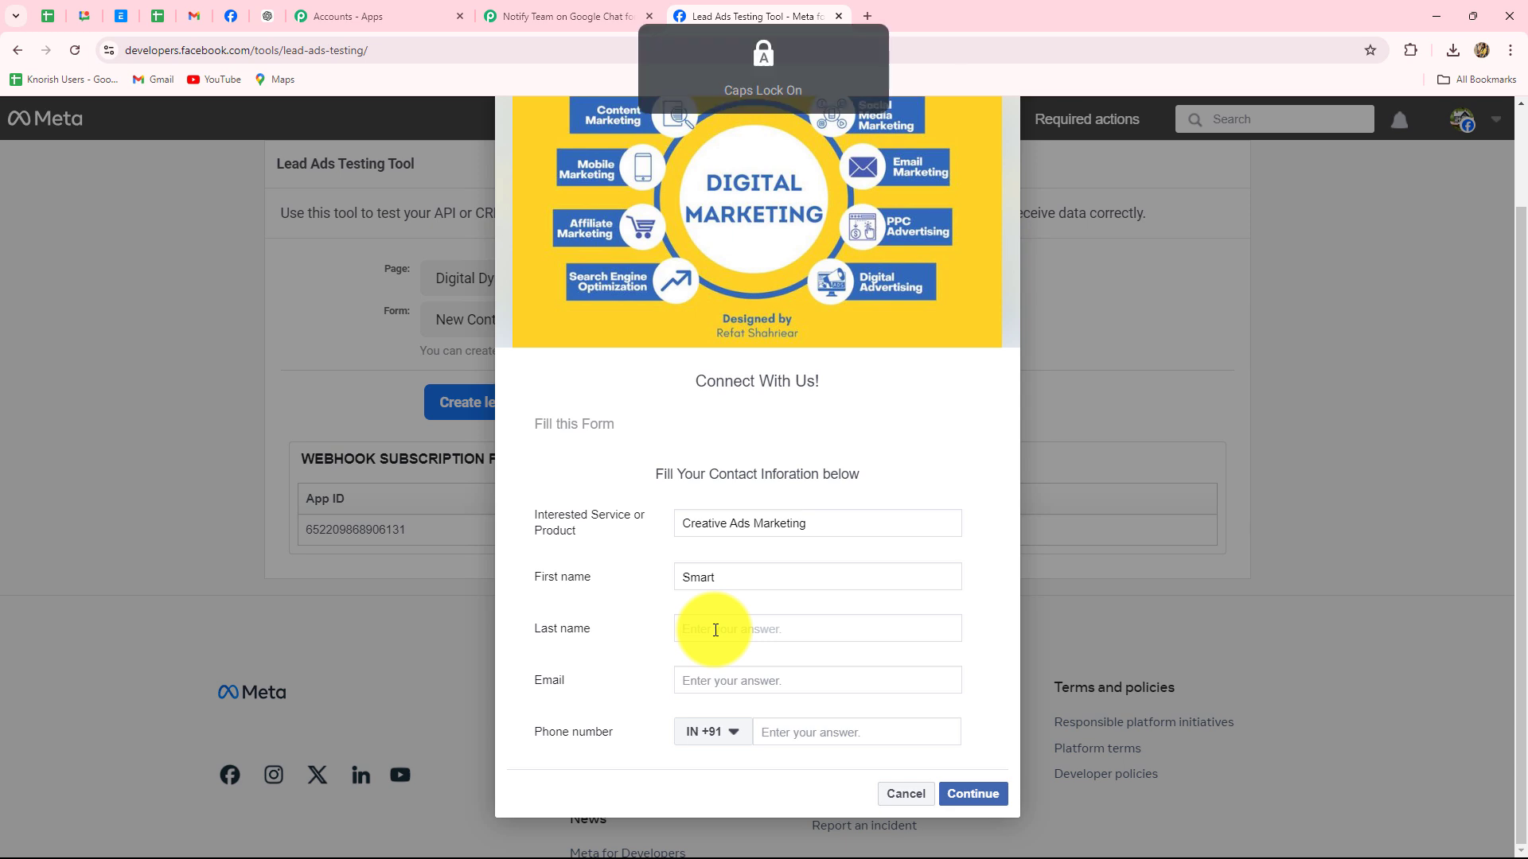
click(716, 631)
text(l)
key(BackSpace)
key(Caps_Lock)
text(Lead)
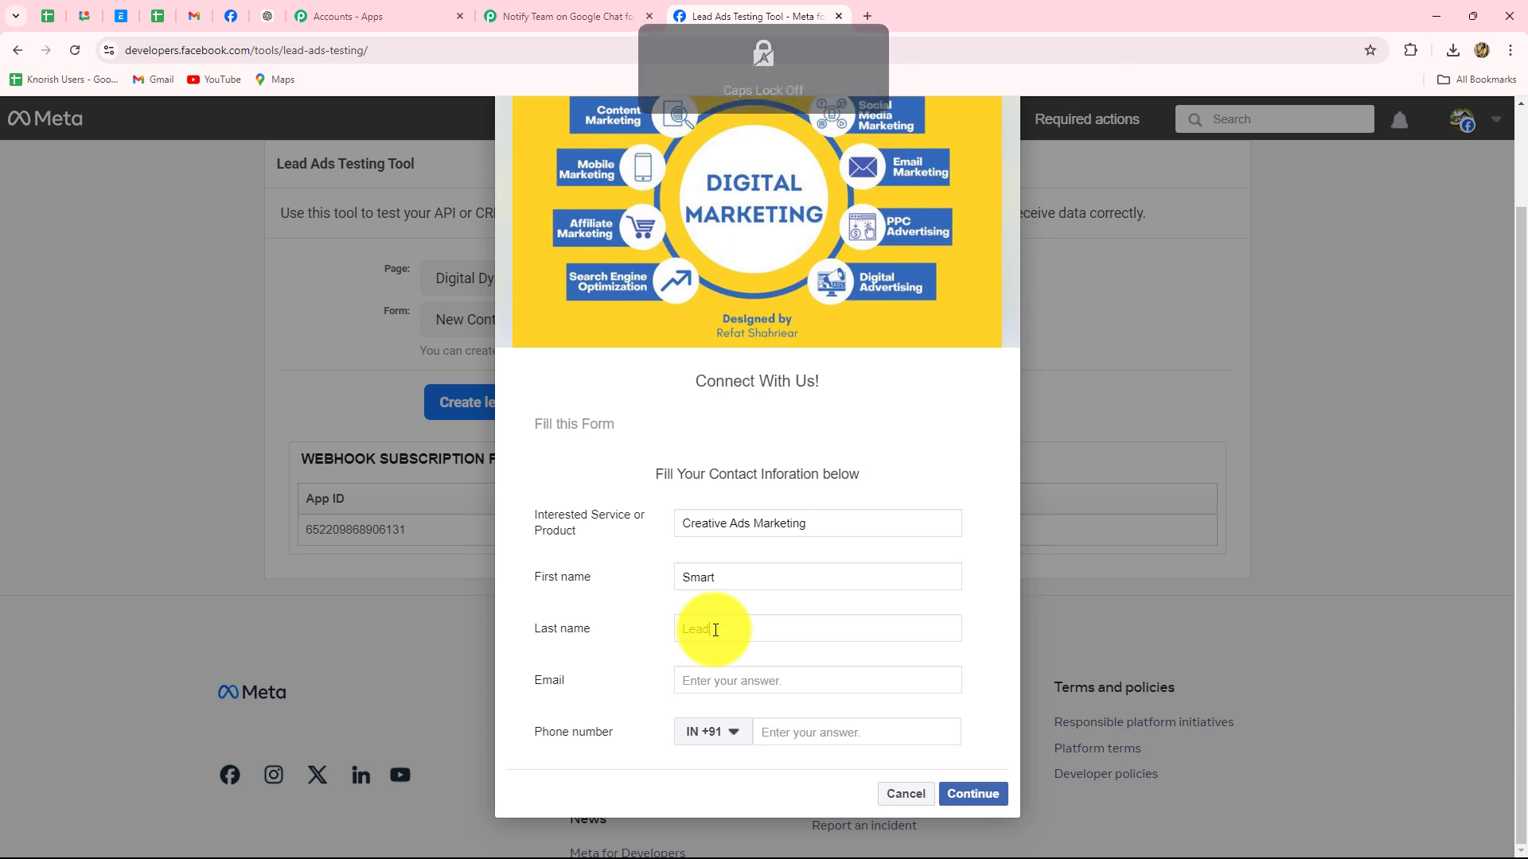
Enter a test email address and phone number, continue, and submit the test lead
click(706, 677)
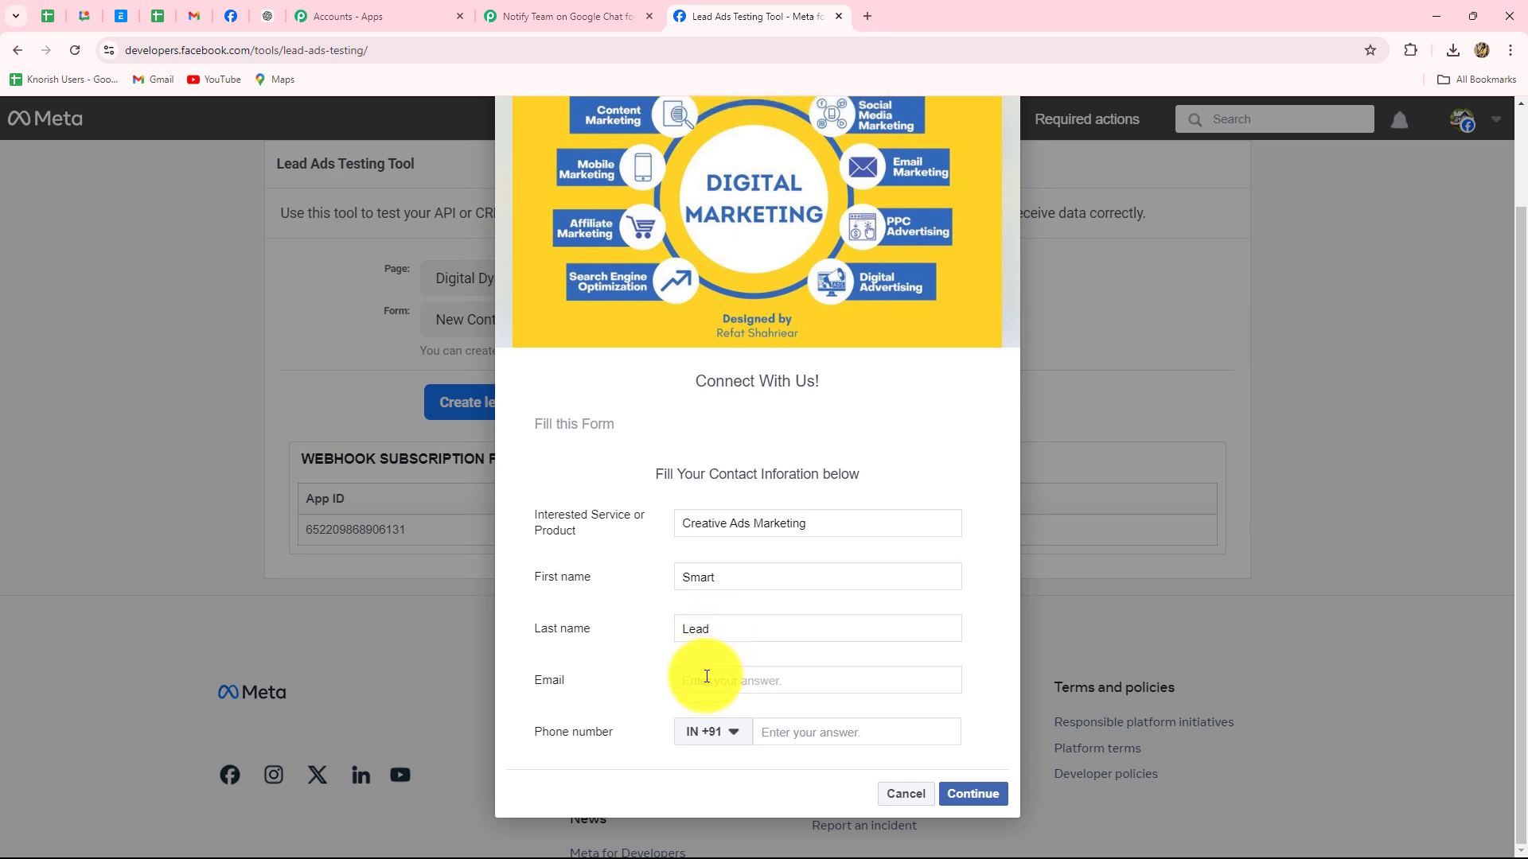
click(790, 730)
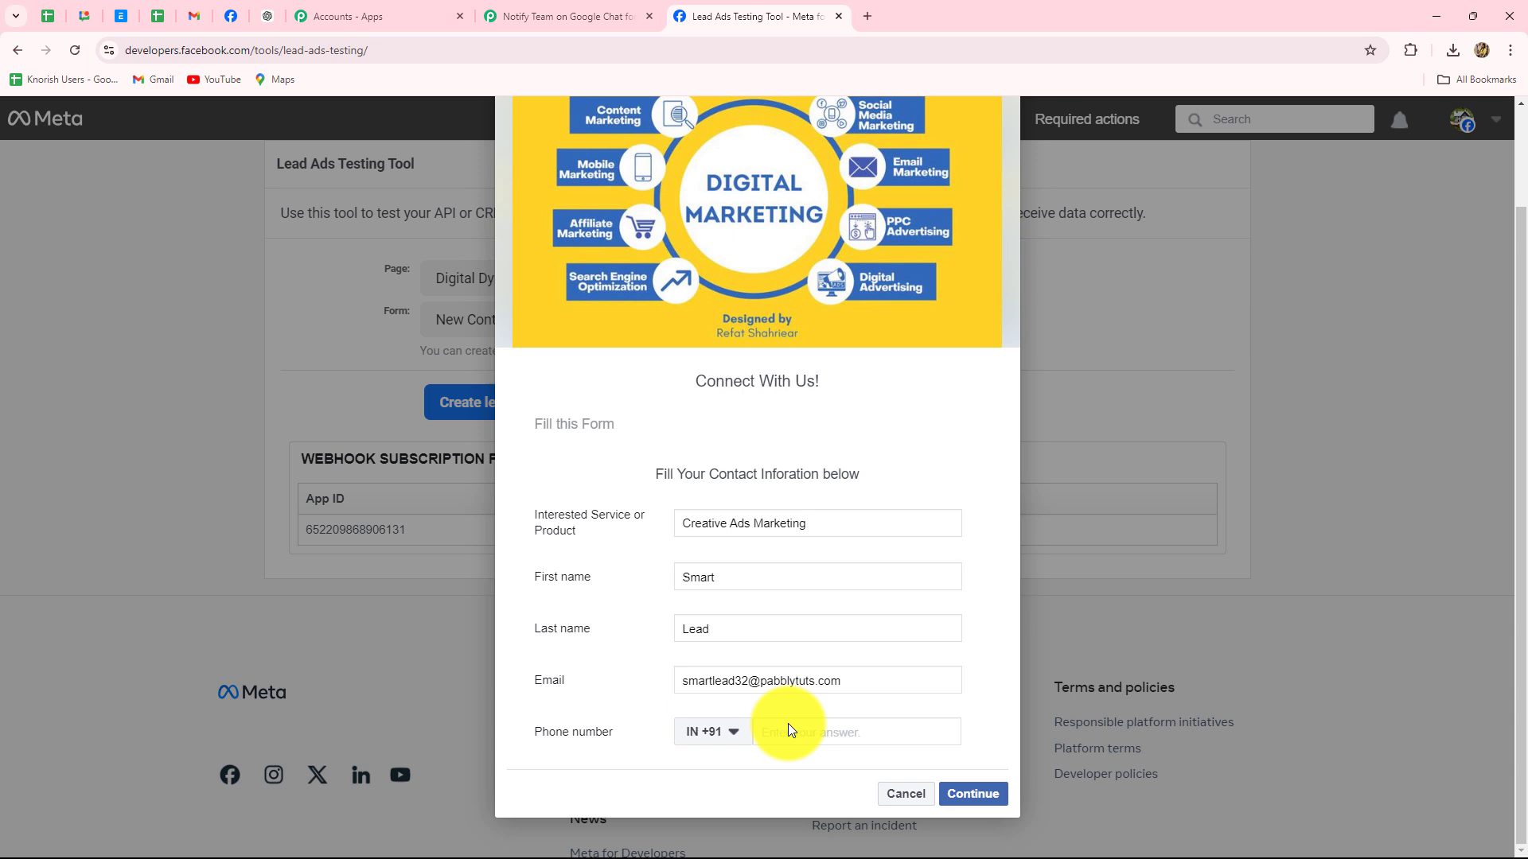
text(99999 99999)
click(967, 796)
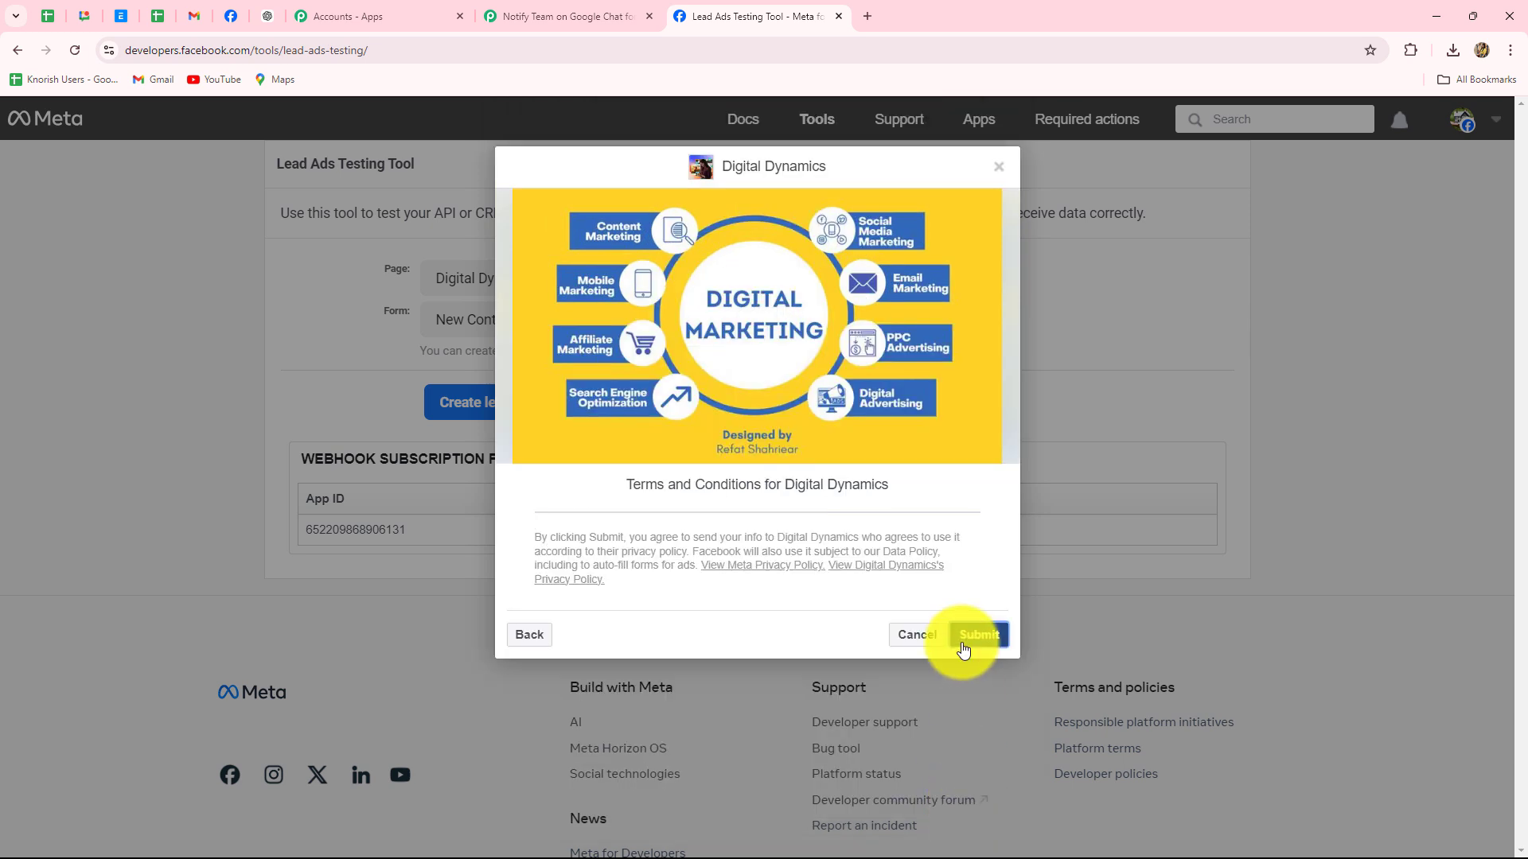
click(963, 643)
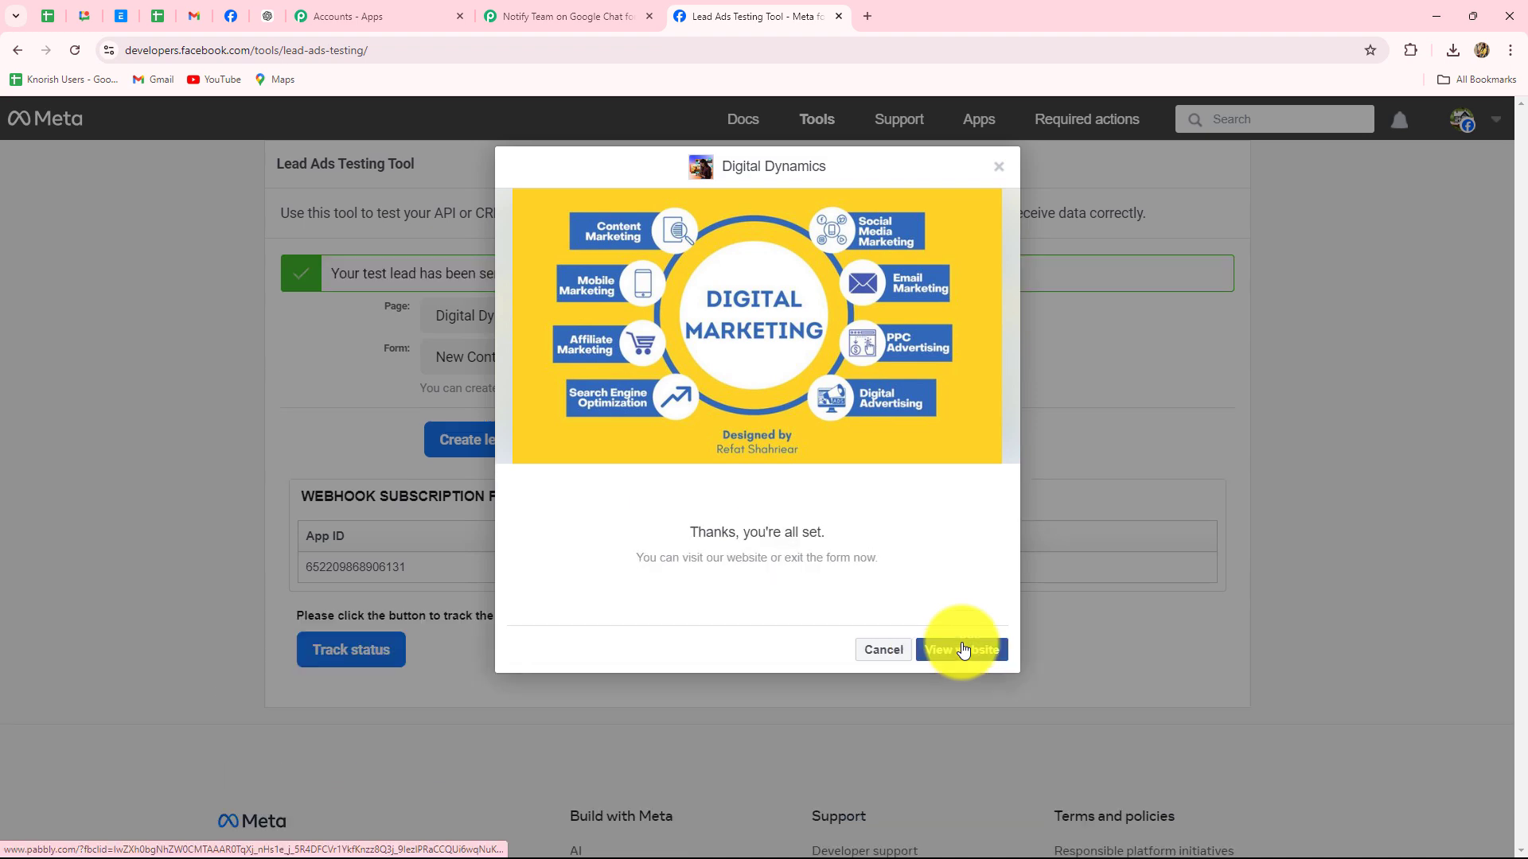
Back in Pabbly, review the captured service, name, email, phone and created time values
click(604, 12)
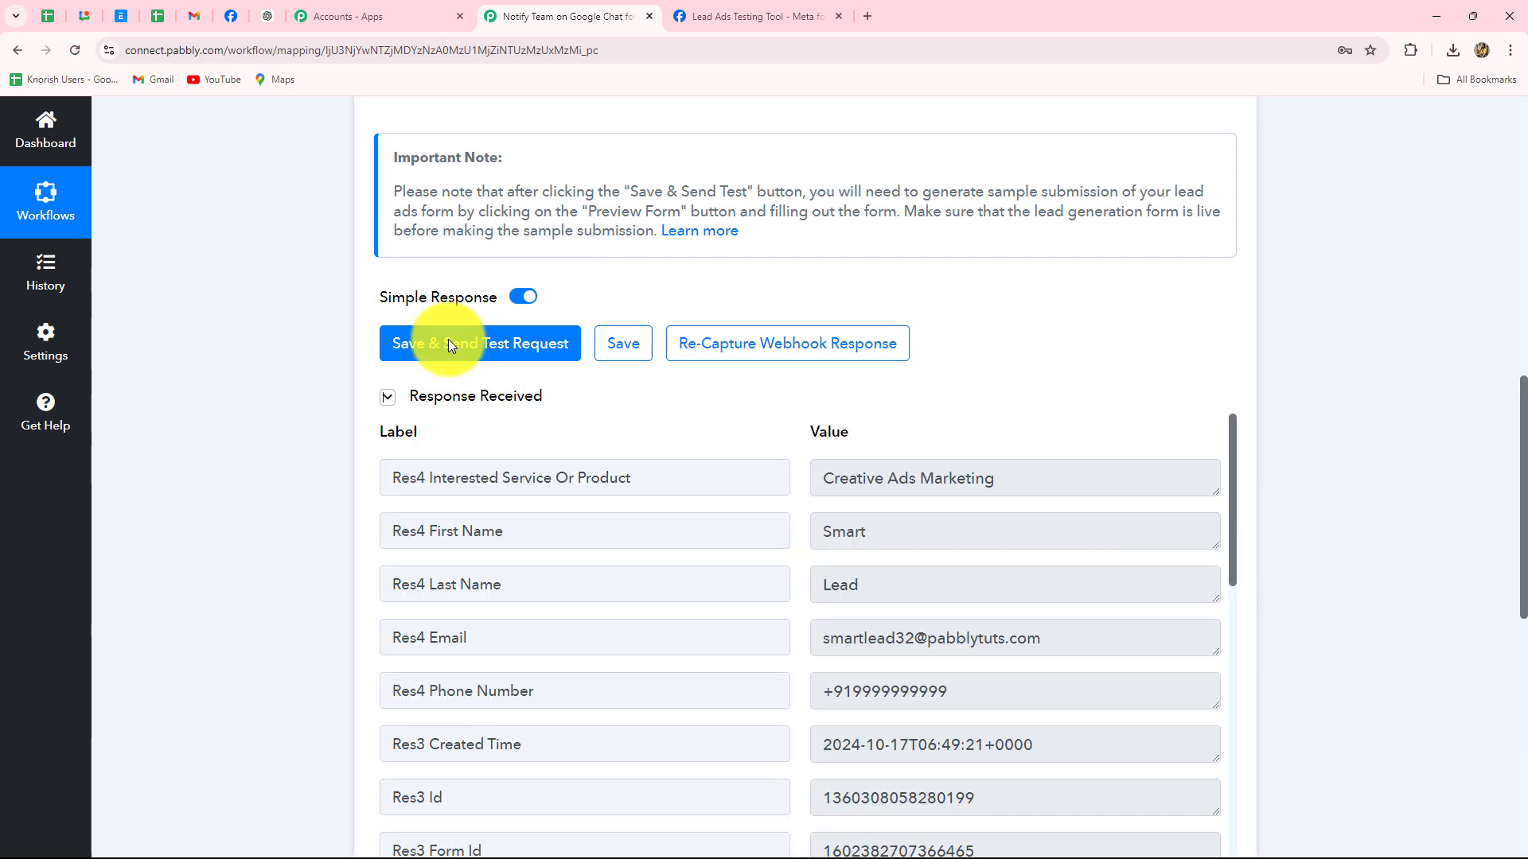
scroll(927, 216, down, 4)
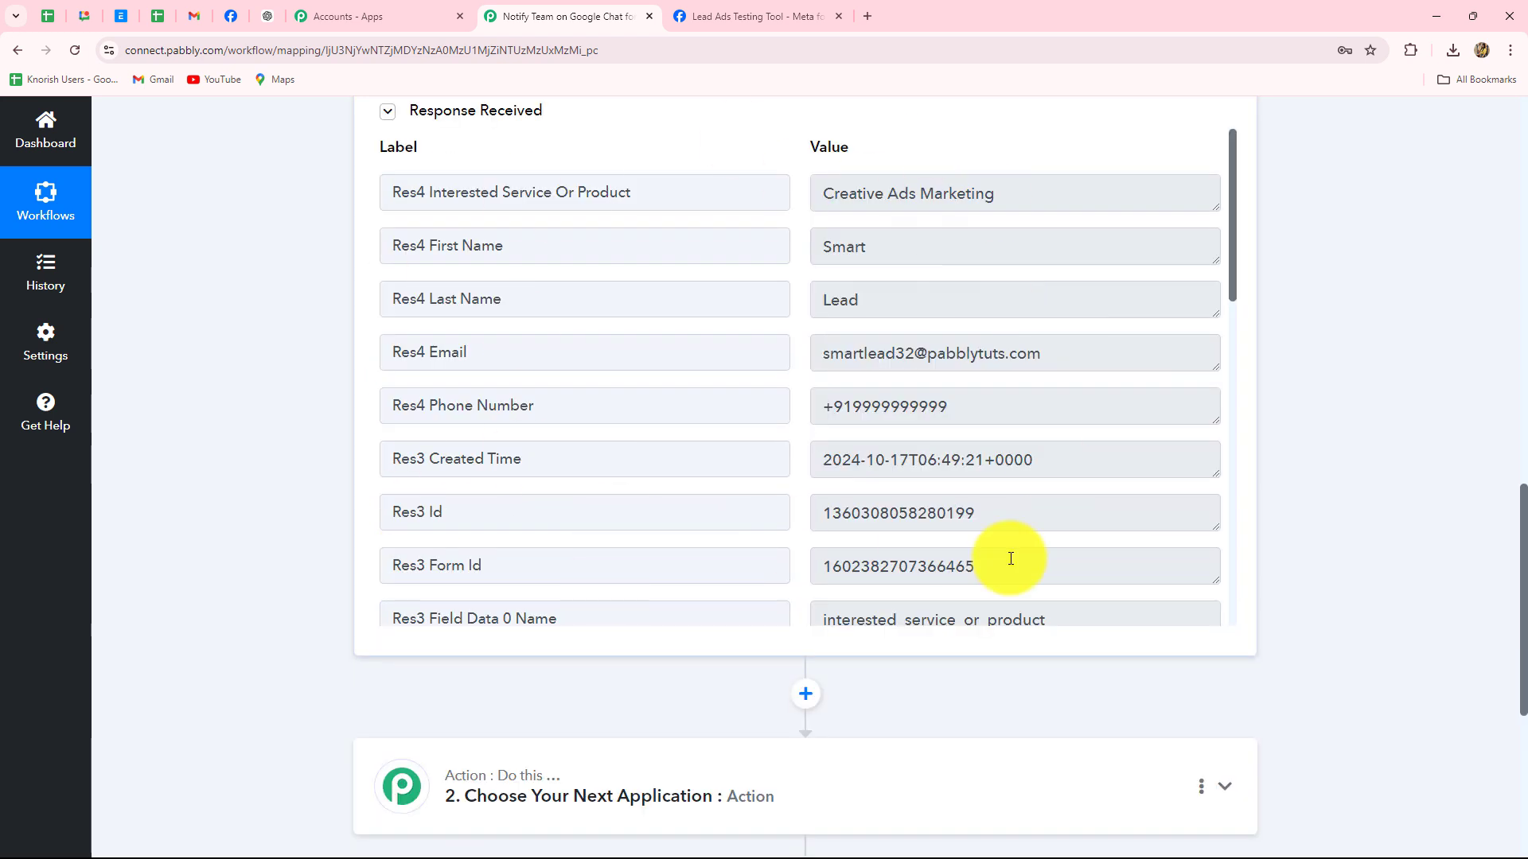
scroll(1011, 559, up, 2)
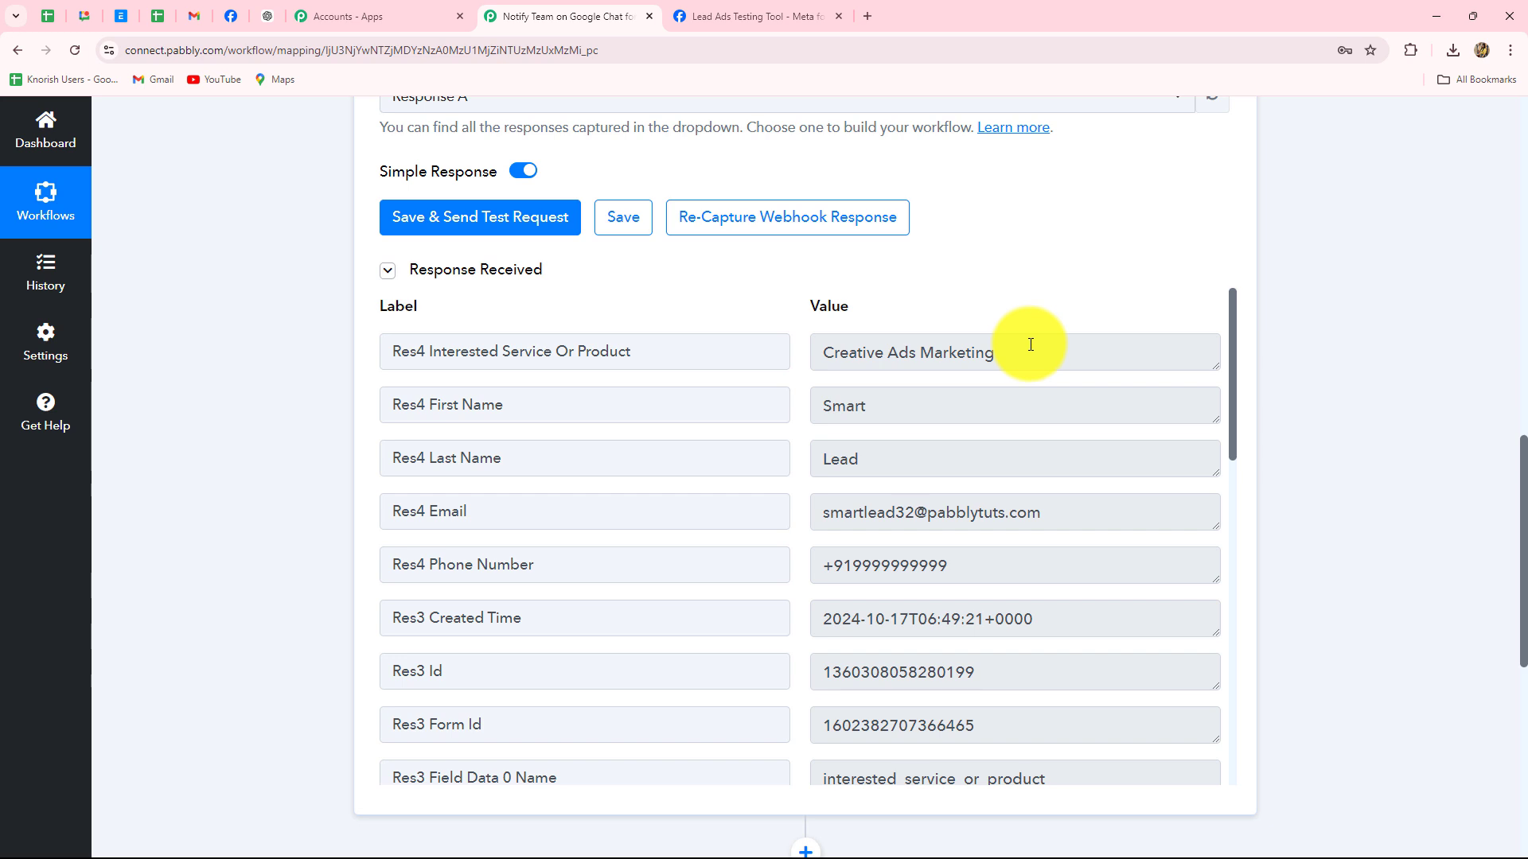
drag(1023, 351, 752, 351)
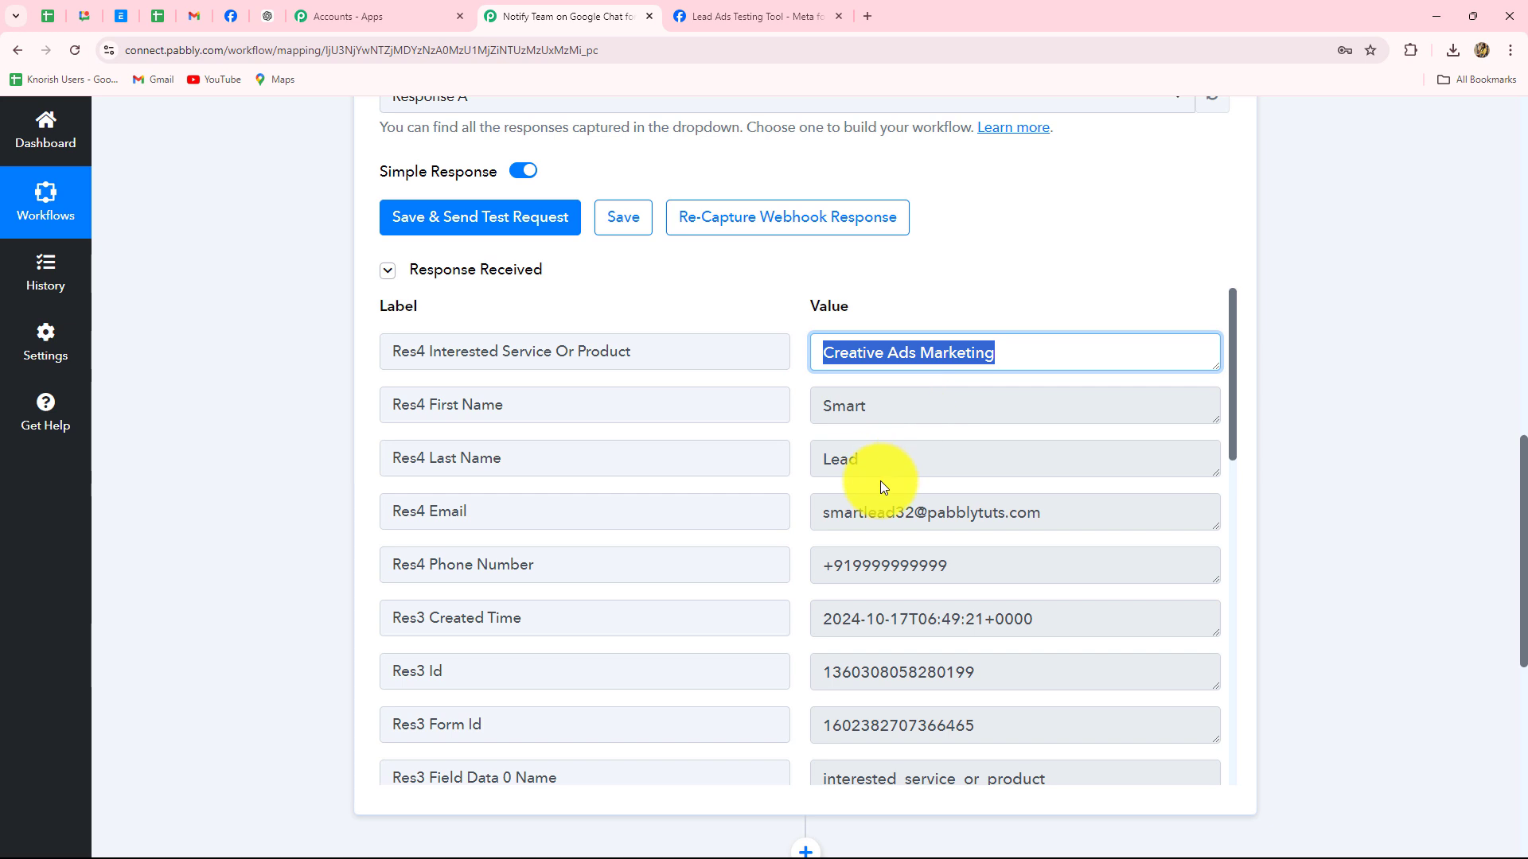
click(875, 419)
drag(810, 419, 757, 597)
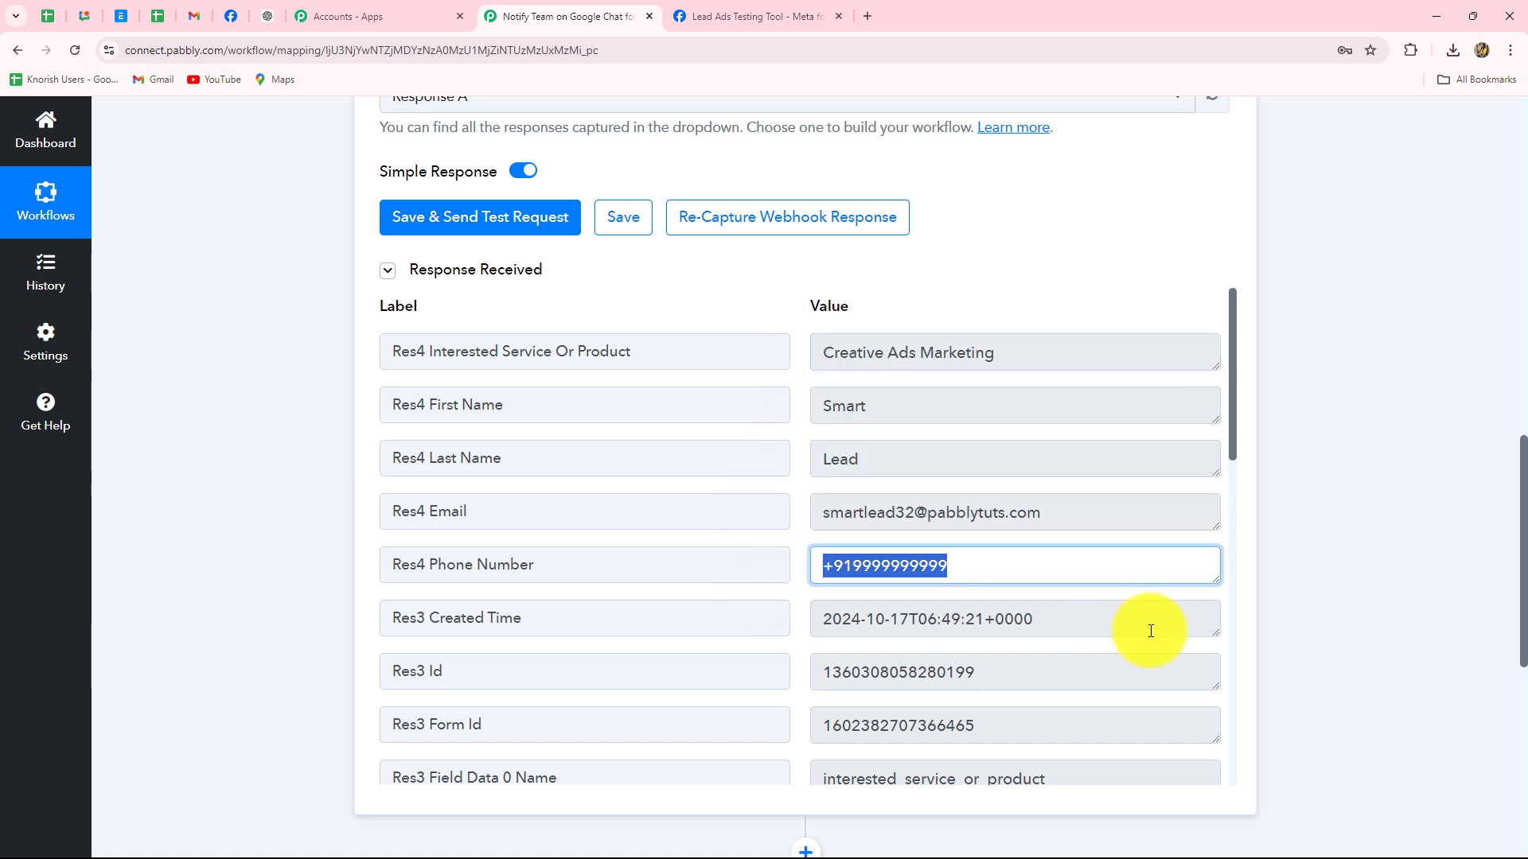
drag(1064, 624, 965, 633)
Scroll through the trigger's response to check the captured form ID
scroll(979, 634, down, 4)
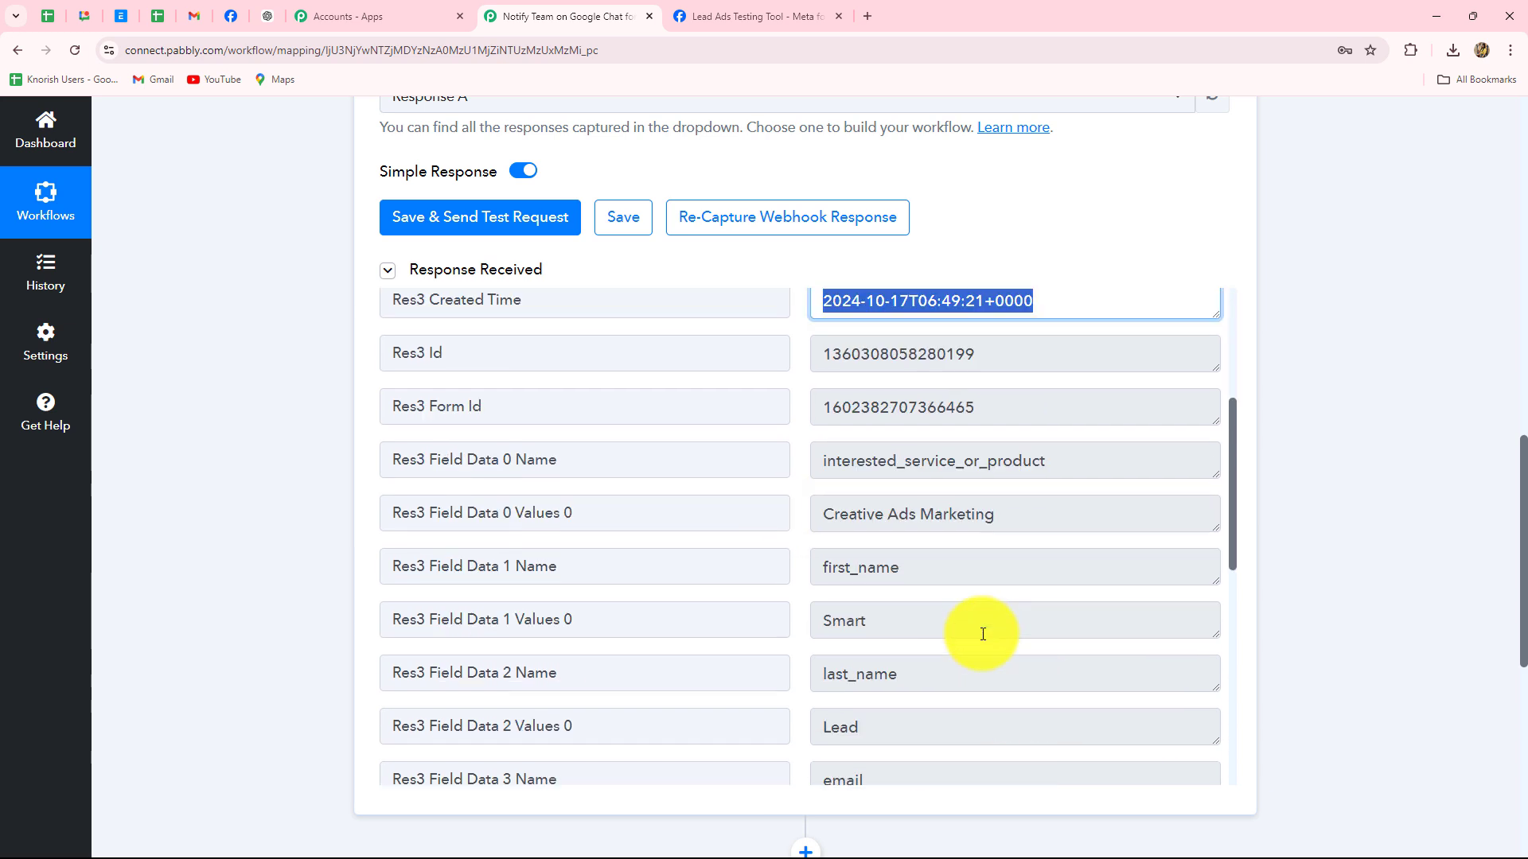
scroll(983, 634, down, 2)
scroll(983, 634, up, 6)
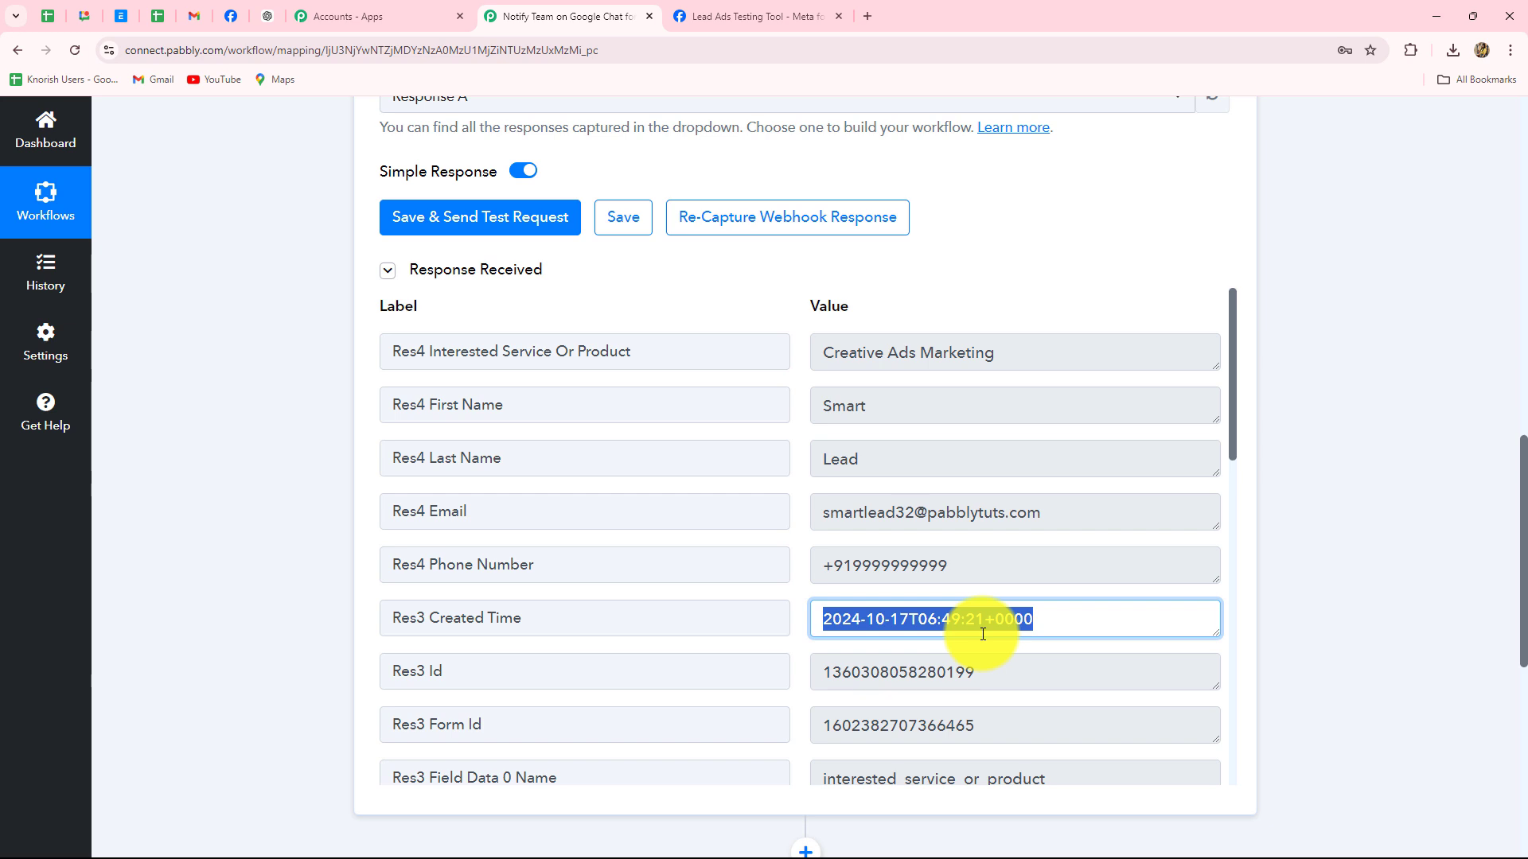
scroll(986, 700, down, 2)
click(1006, 581)
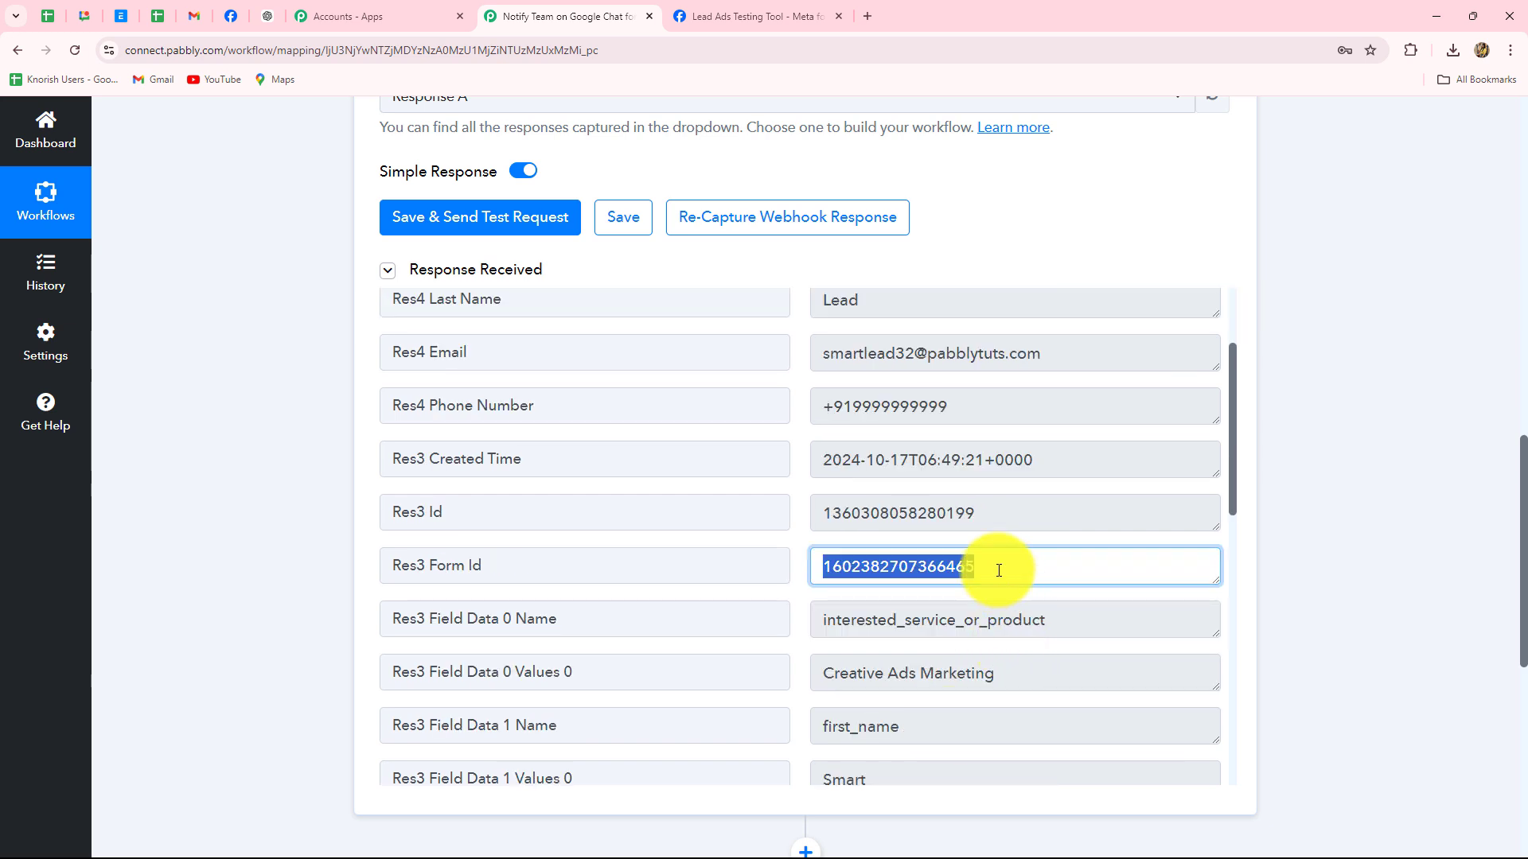
click(1006, 581)
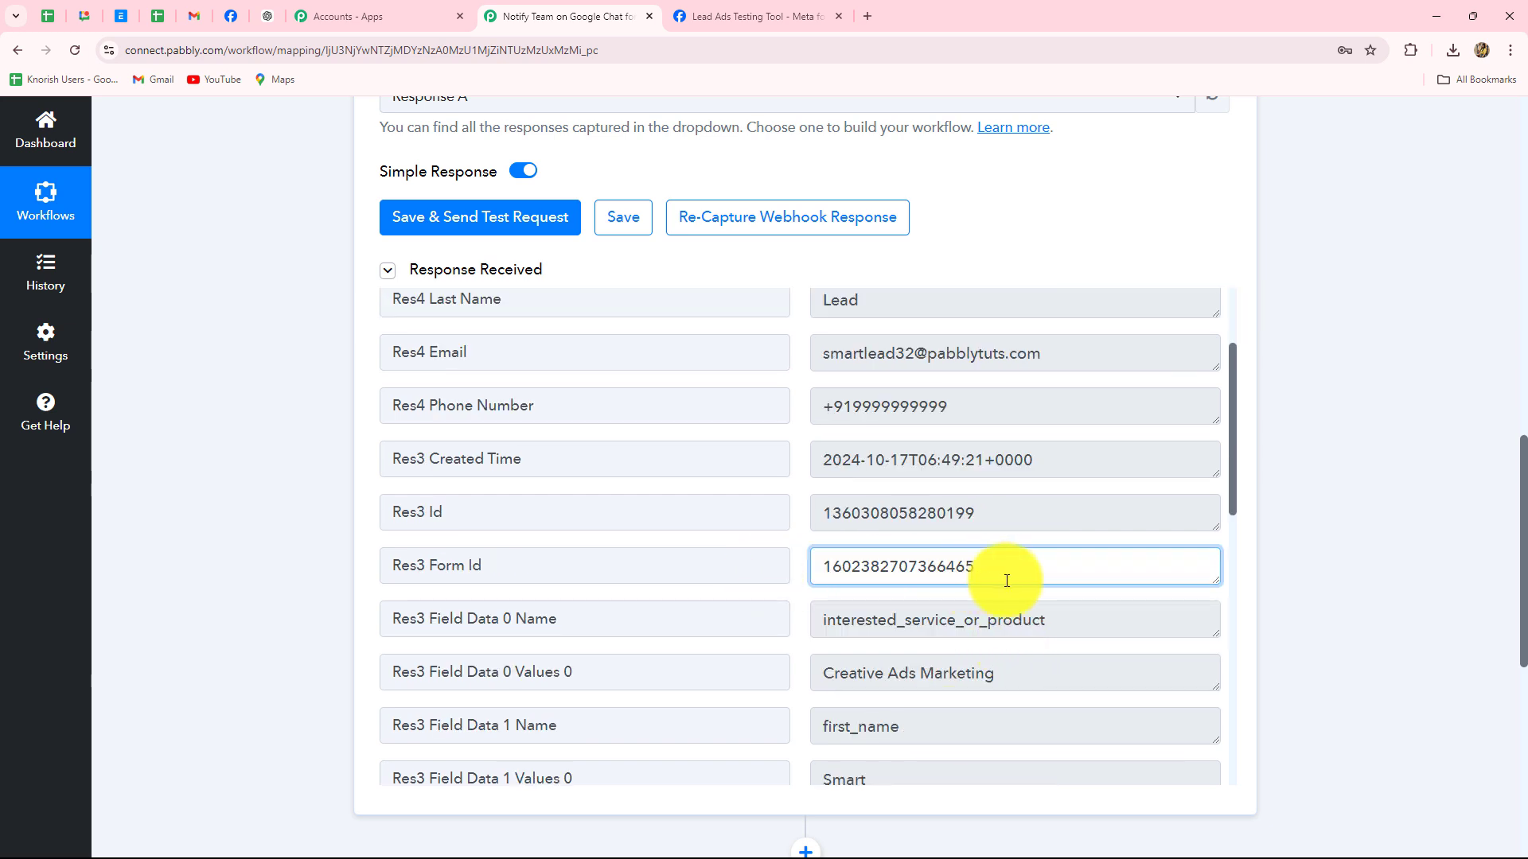
scroll(1504, 489, up, 12)
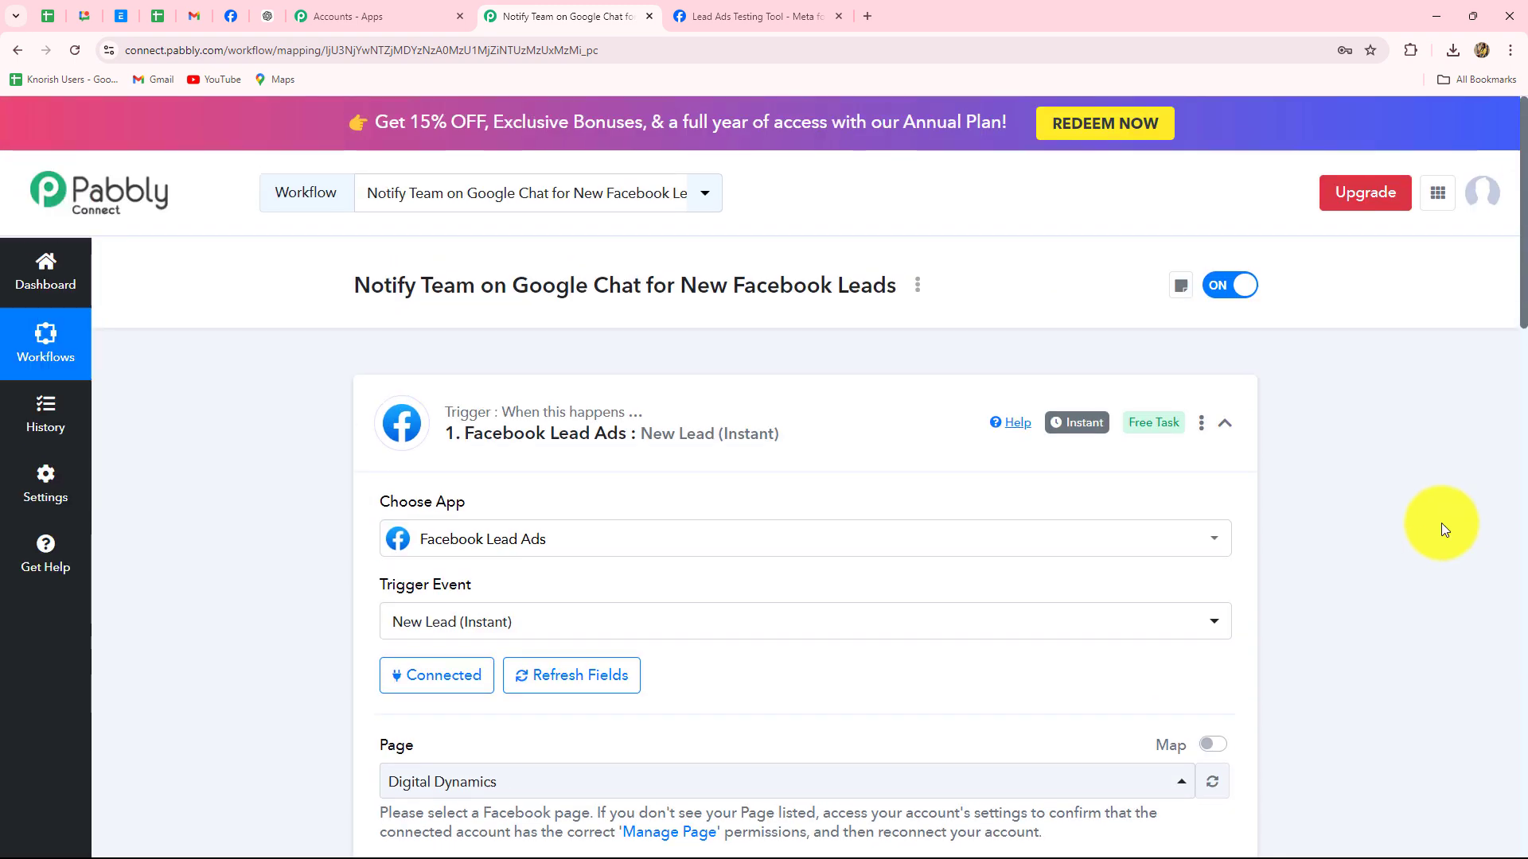
Collapse the Facebook Lead Ads trigger and bring up the action step's app choices
click(1223, 424)
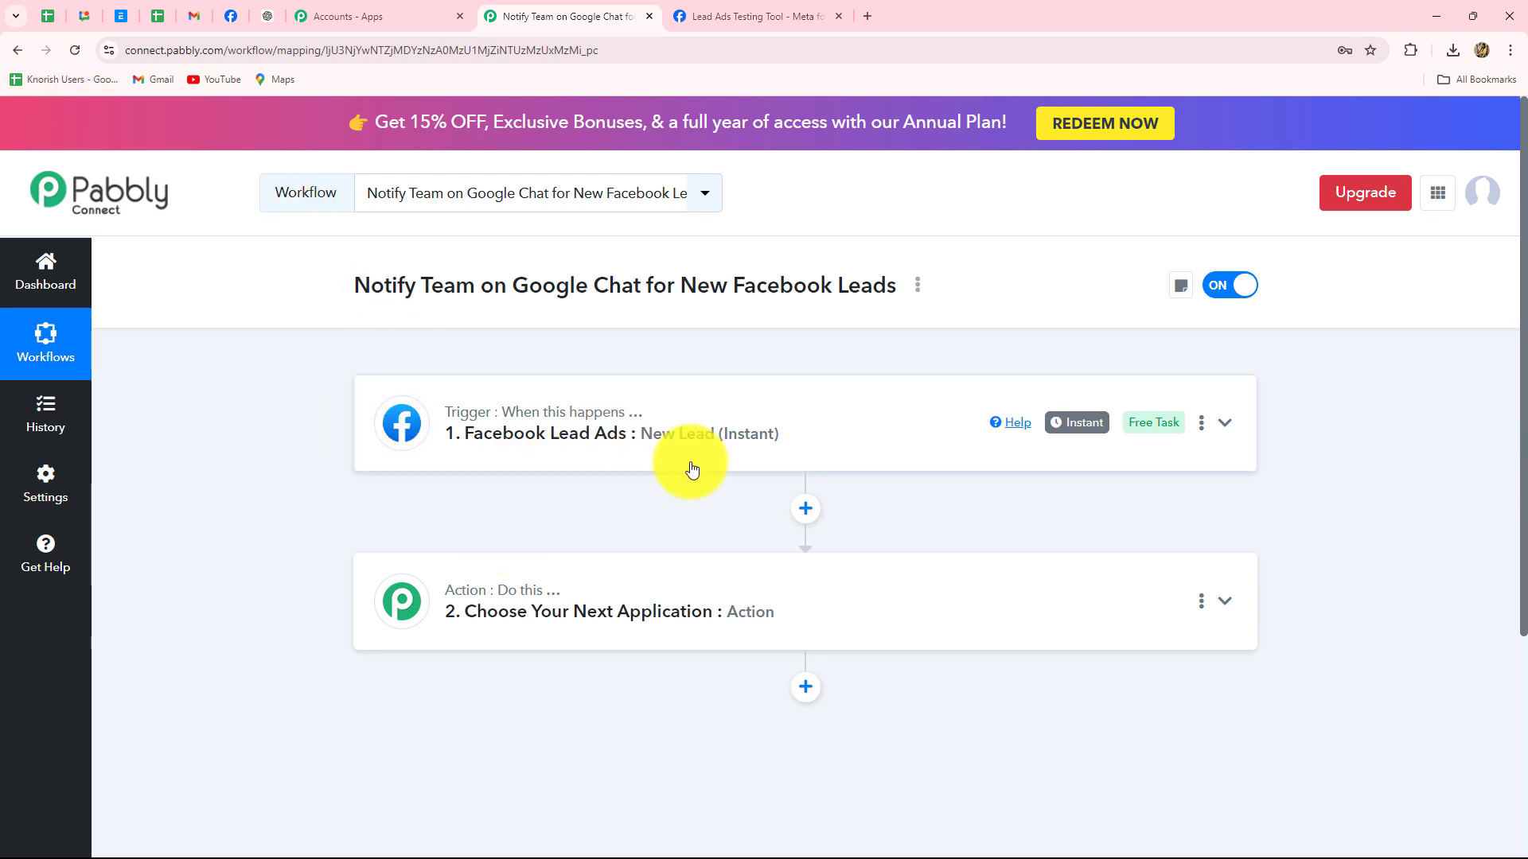
scroll(702, 621, down, 2)
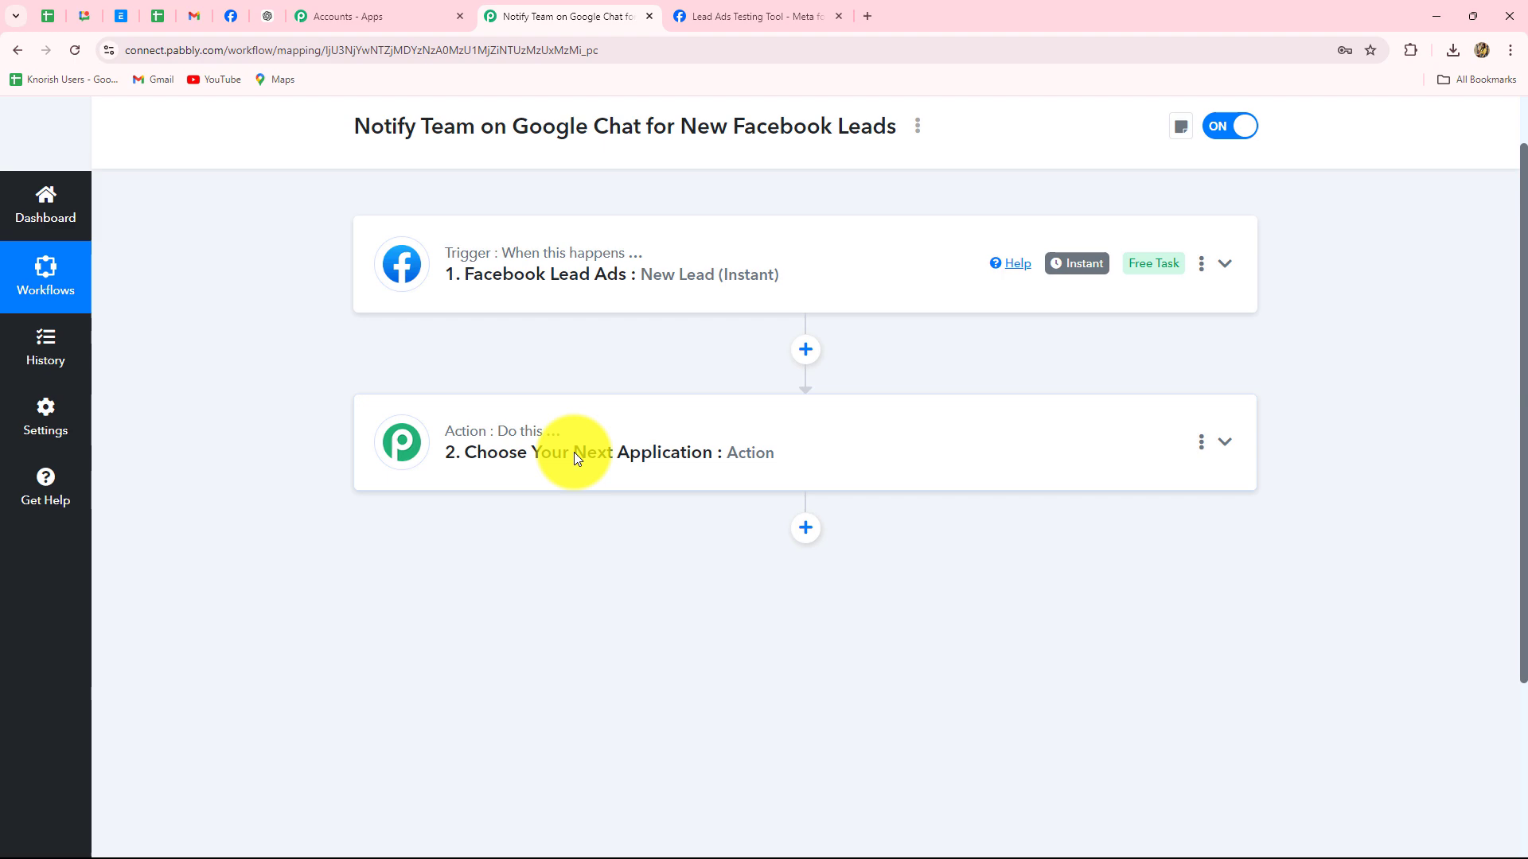
click(80, 19)
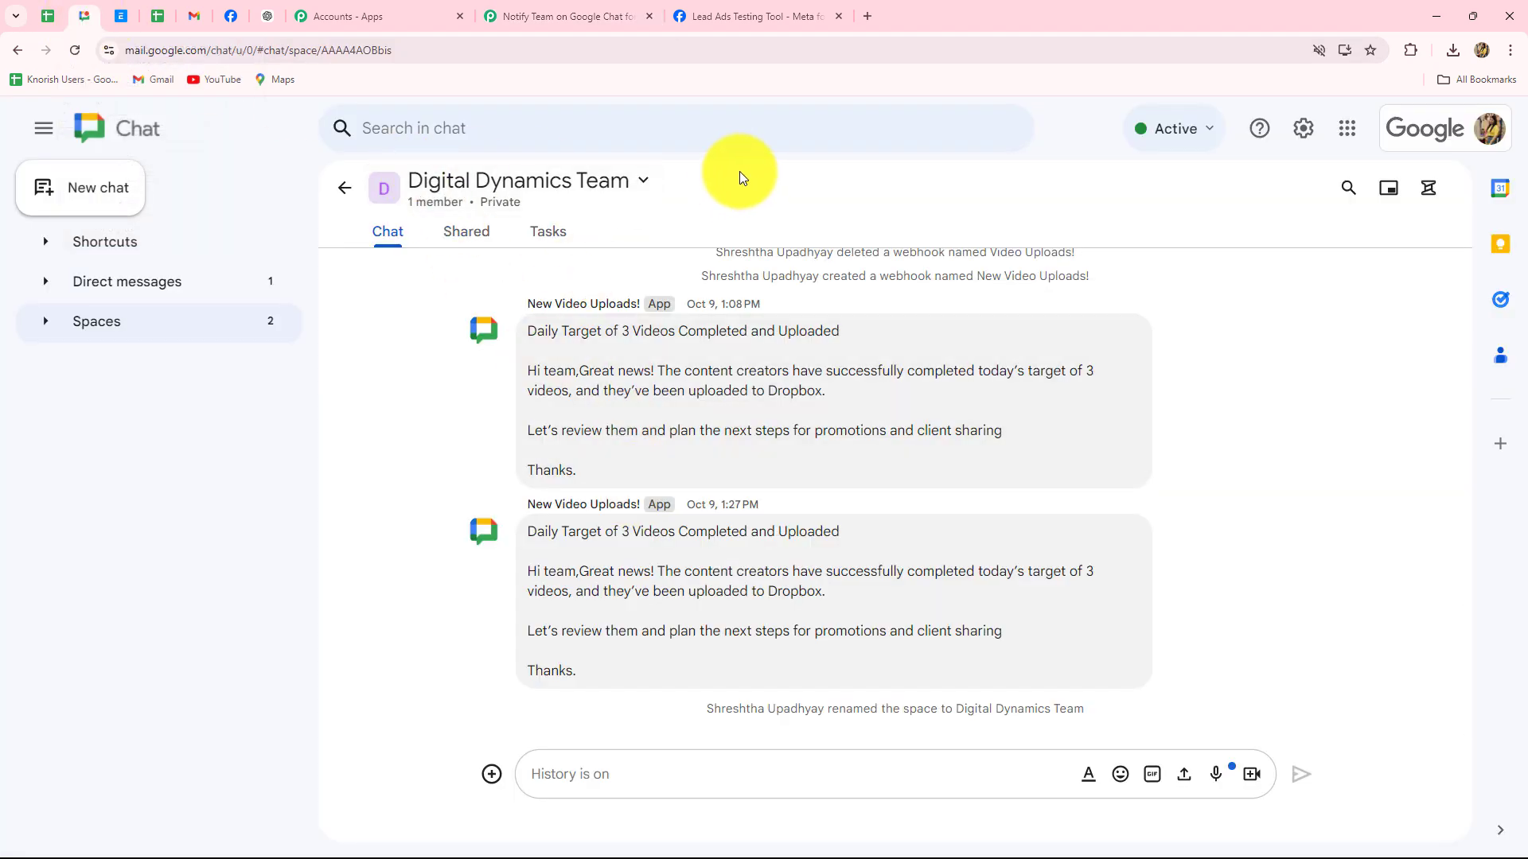
click(562, 15)
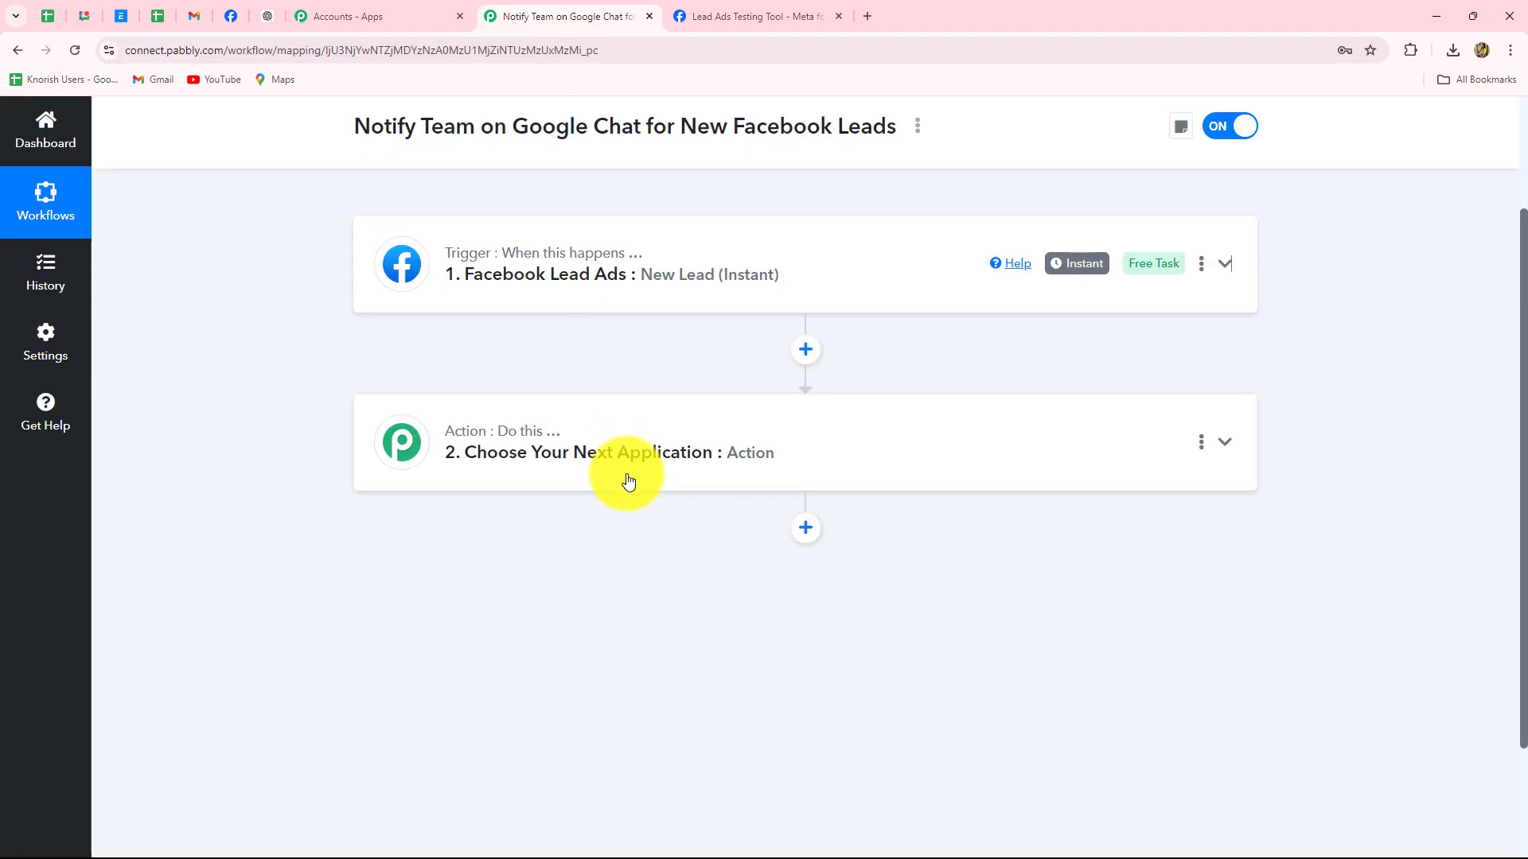
click(635, 427)
Search 'Googl' and choose Google Chat Hangout as the action app
scroll(478, 539, down, 2)
click(450, 440)
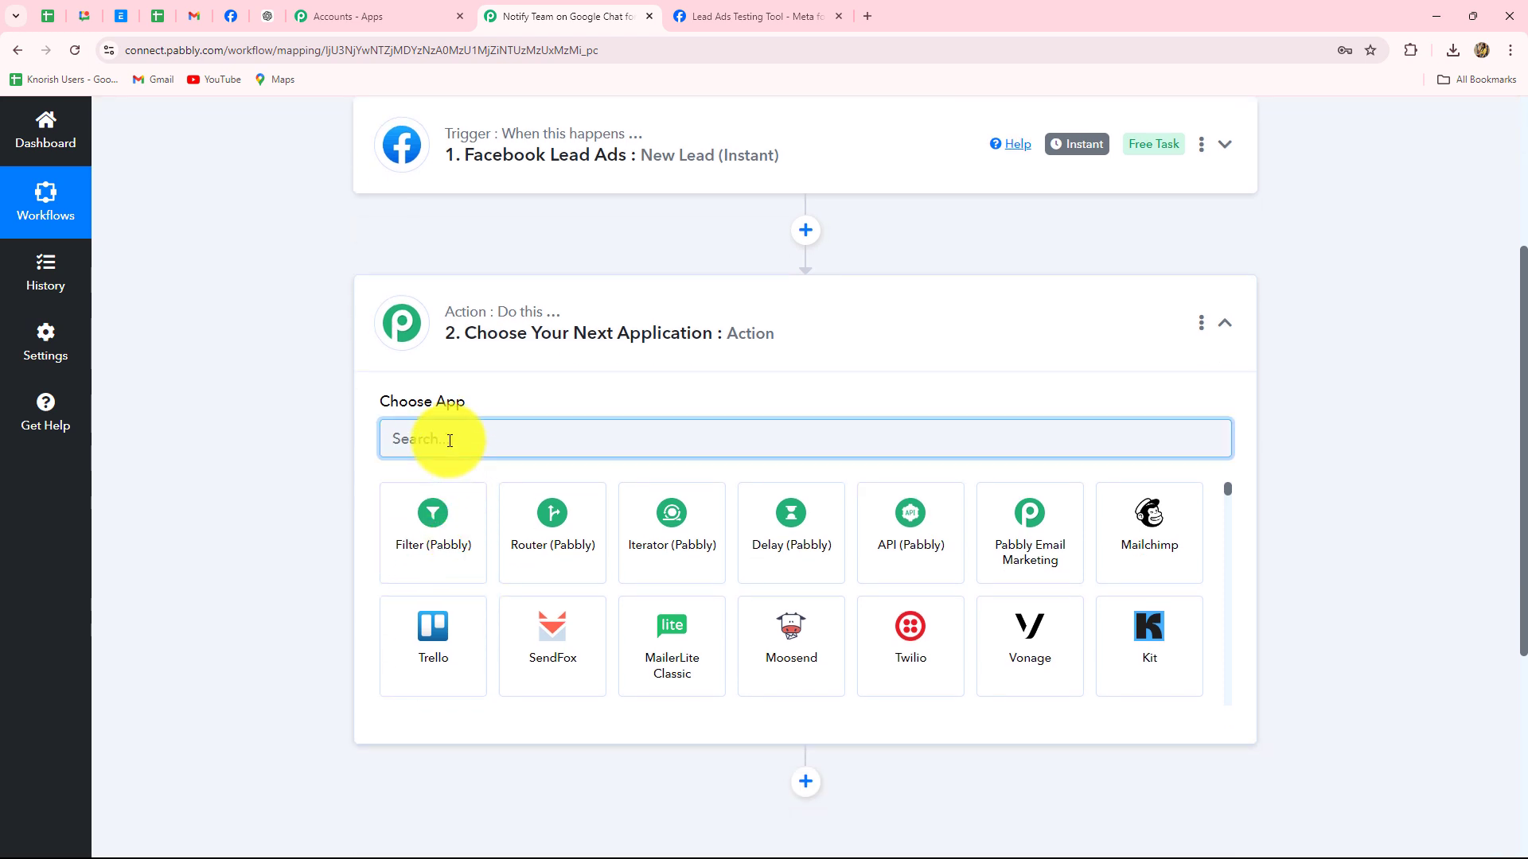
text(Googl)
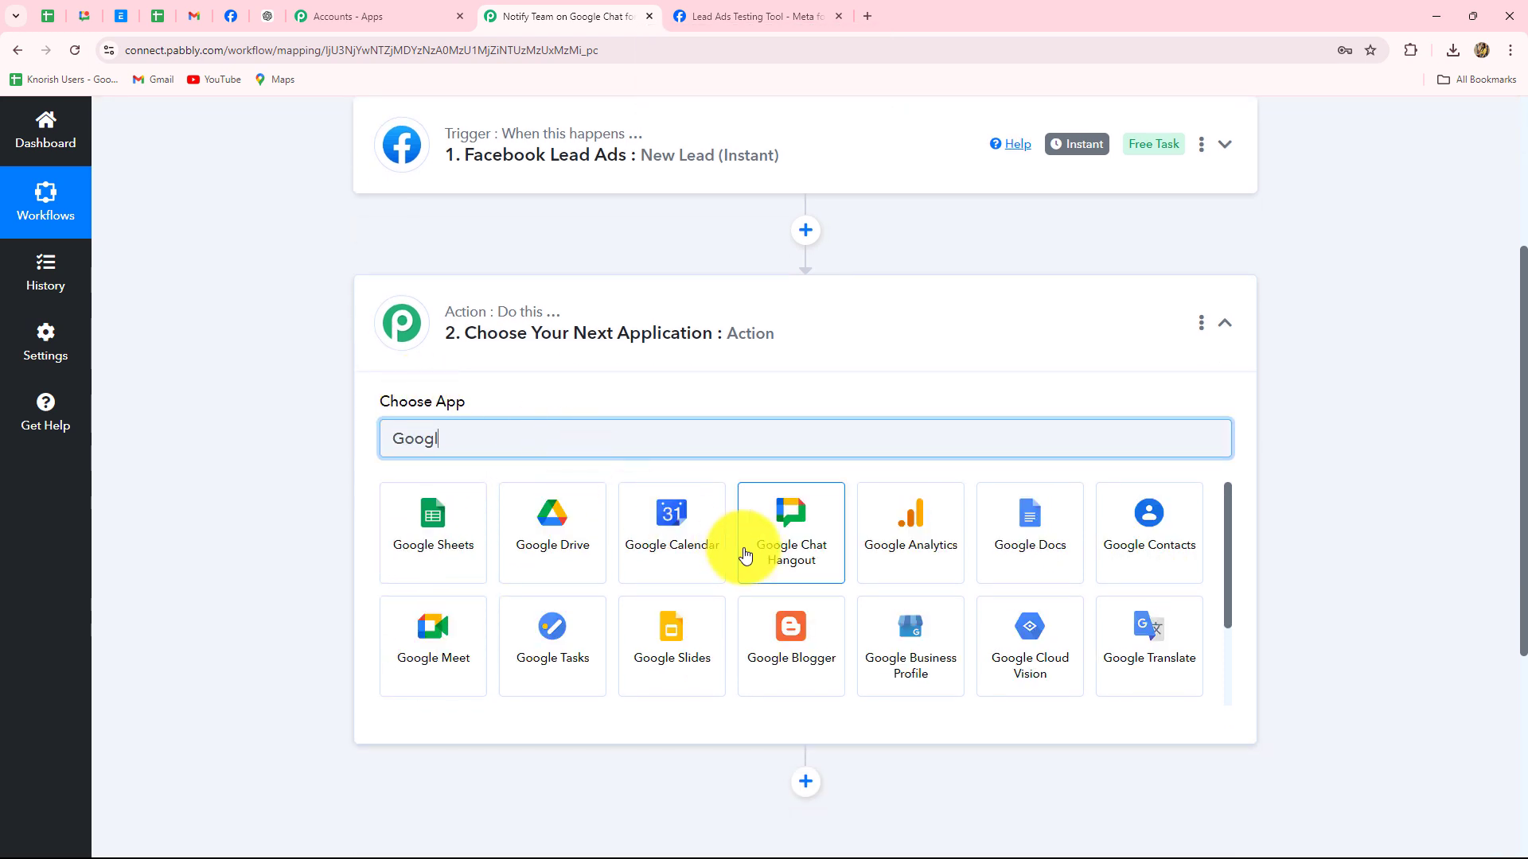
click(745, 555)
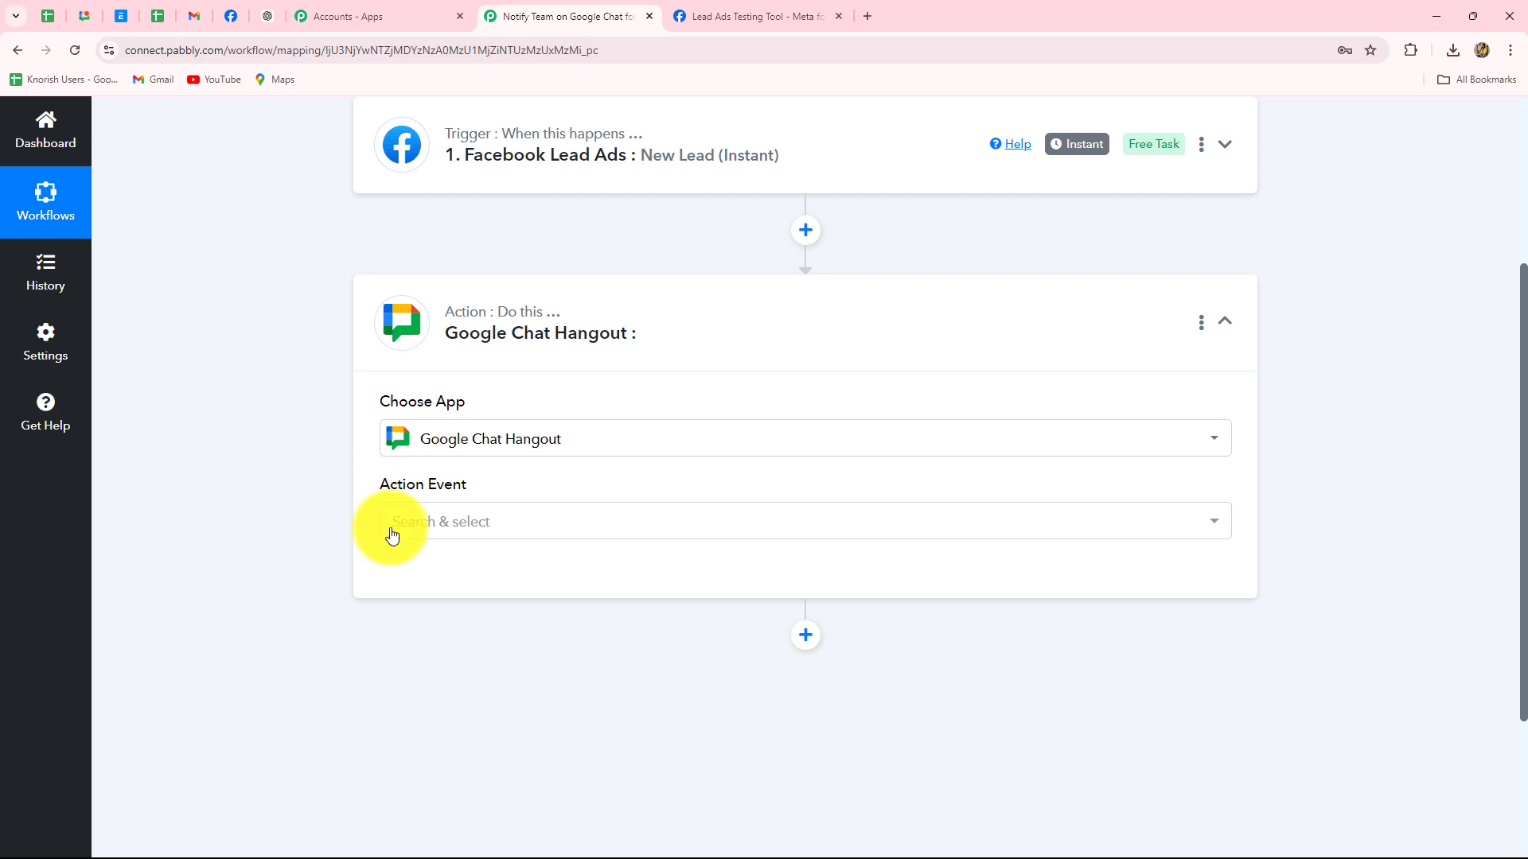
Choose the Create Message action event and connect Google Chat Hangout
click(395, 532)
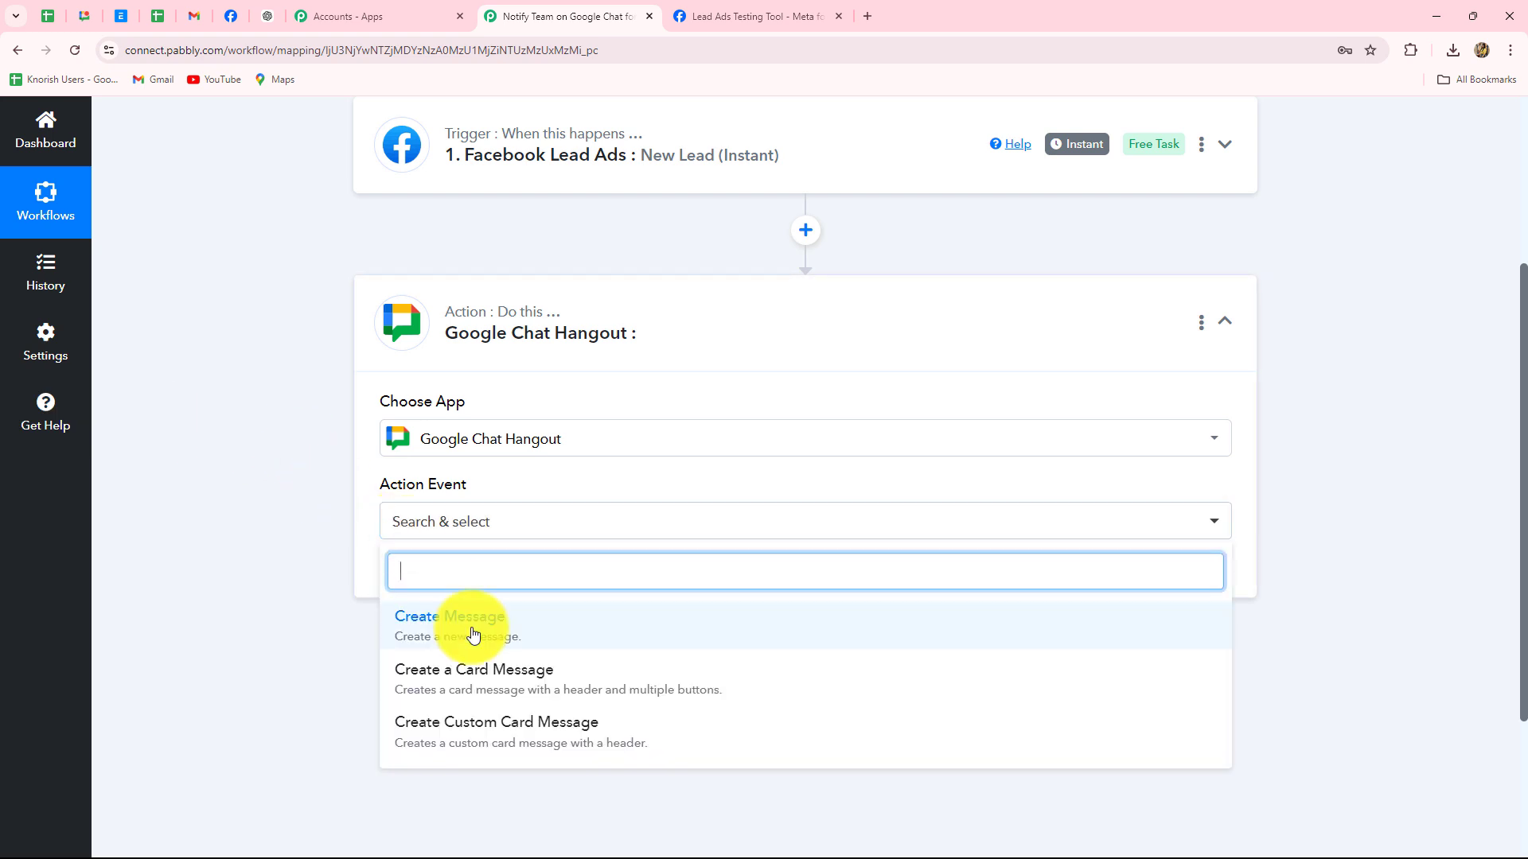
click(471, 632)
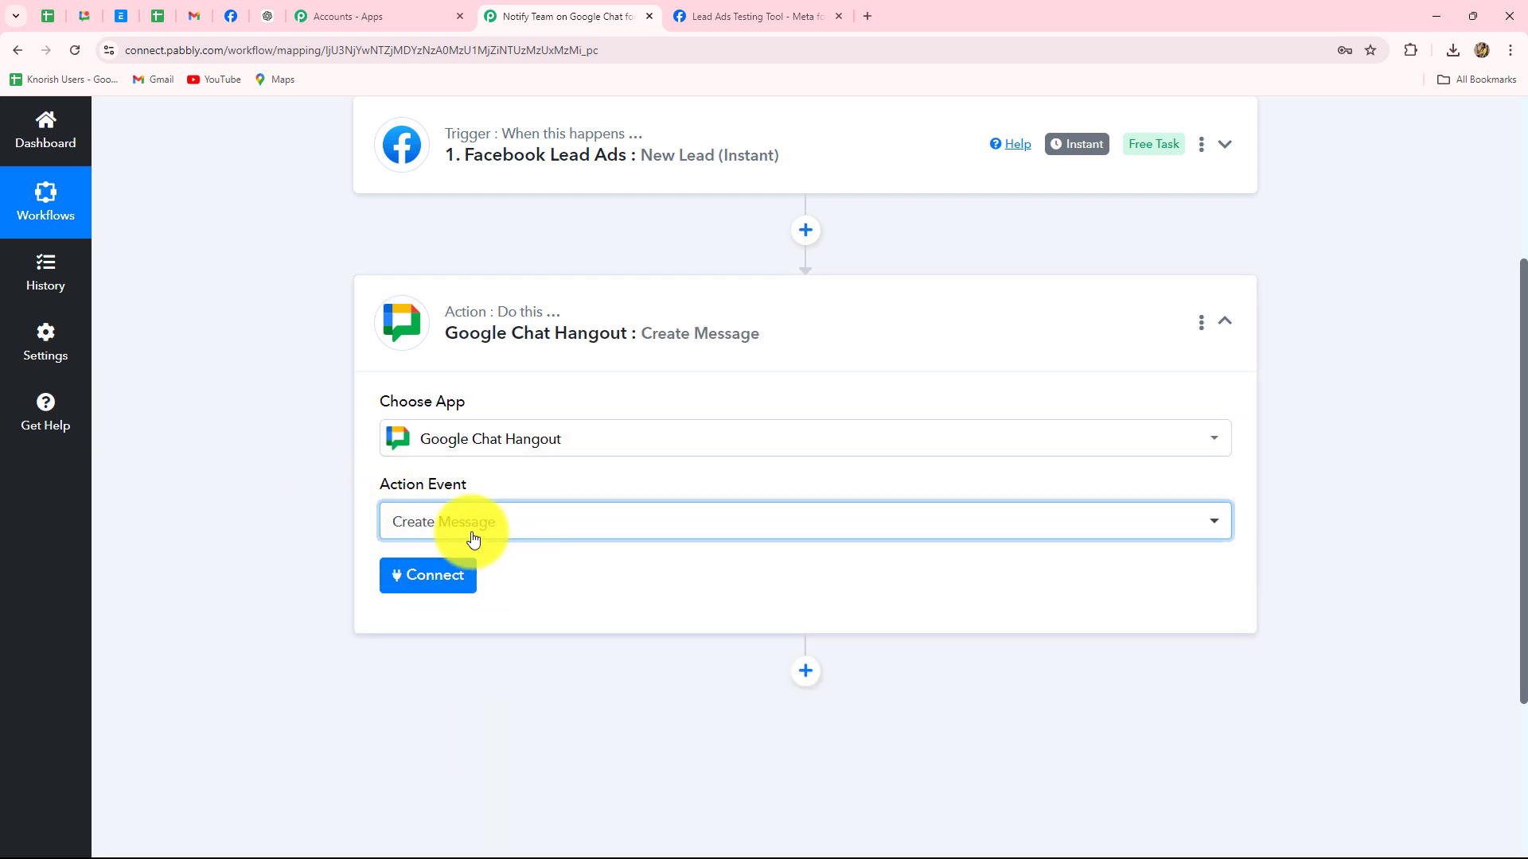
click(450, 573)
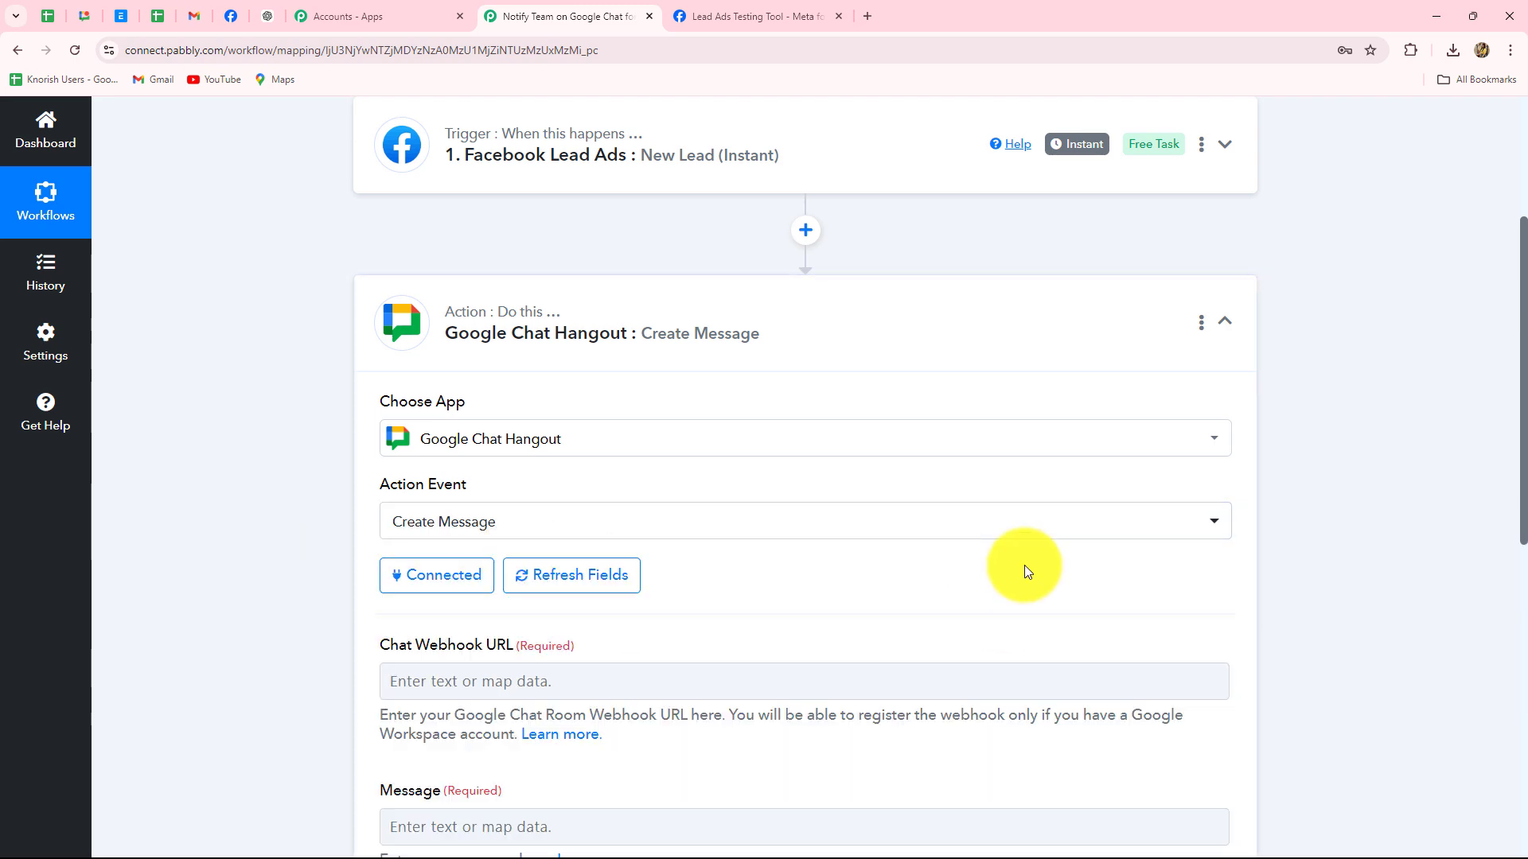
scroll(1024, 557, down, 5)
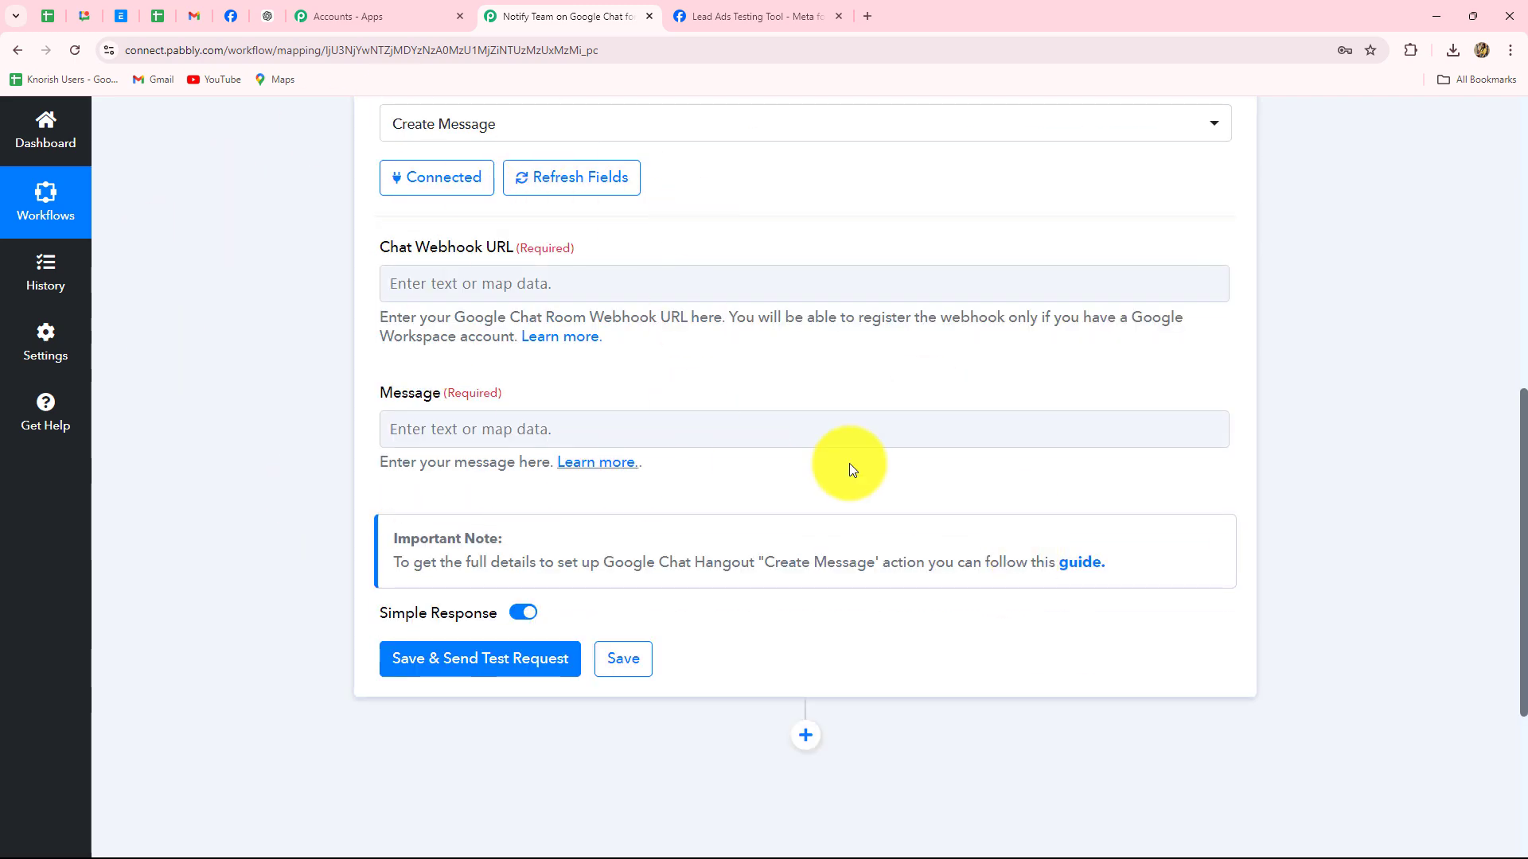
click(486, 290)
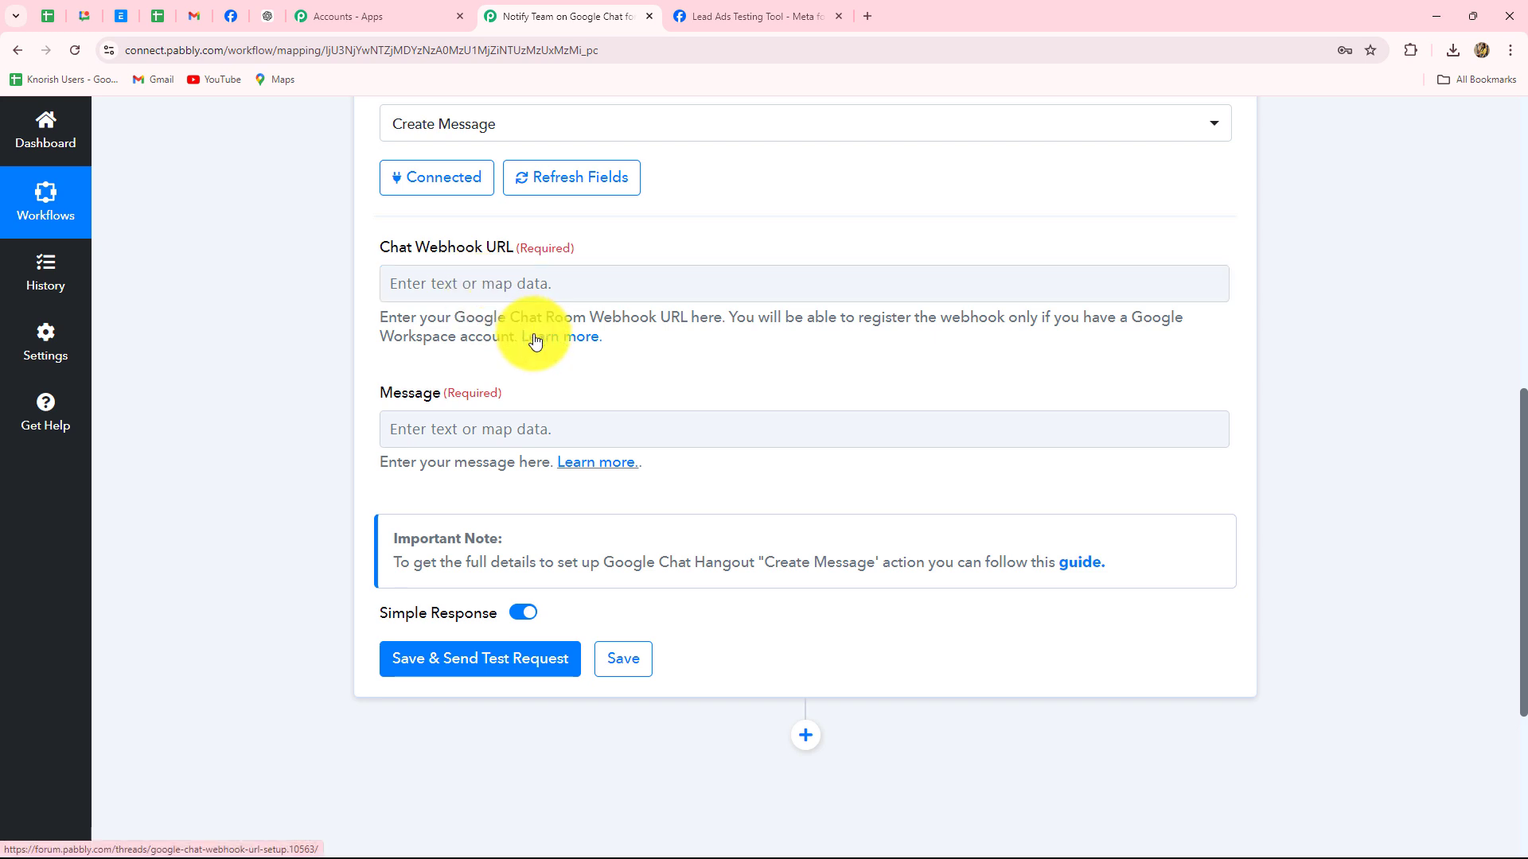
Open the Chat Webhook URL guide and copy the avatar image link address
click(564, 342)
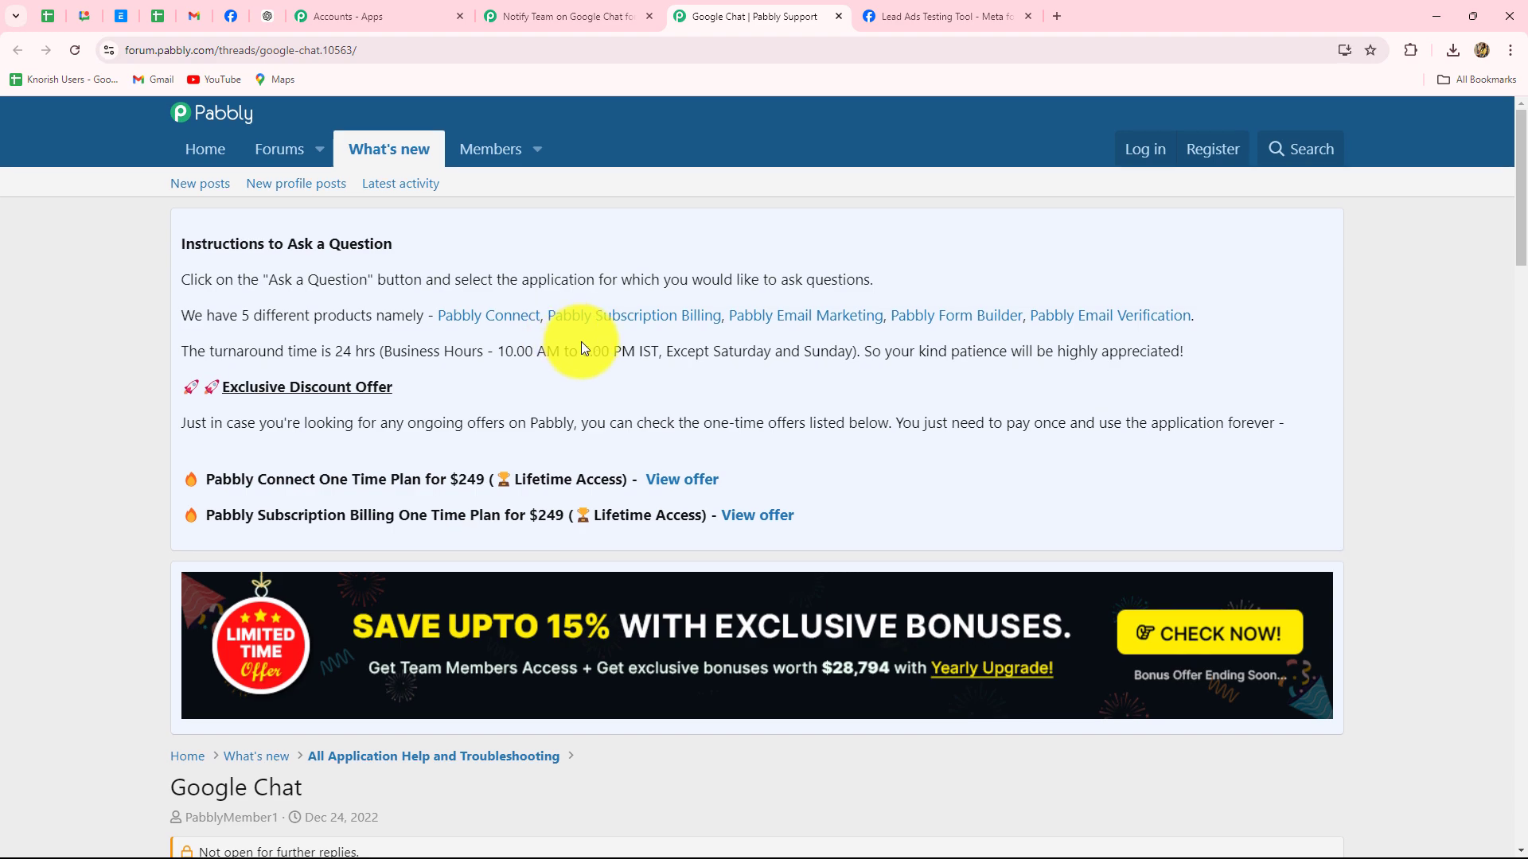
scroll(569, 347, down, 8)
scroll(578, 358, down, 4)
scroll(577, 358, up, 5)
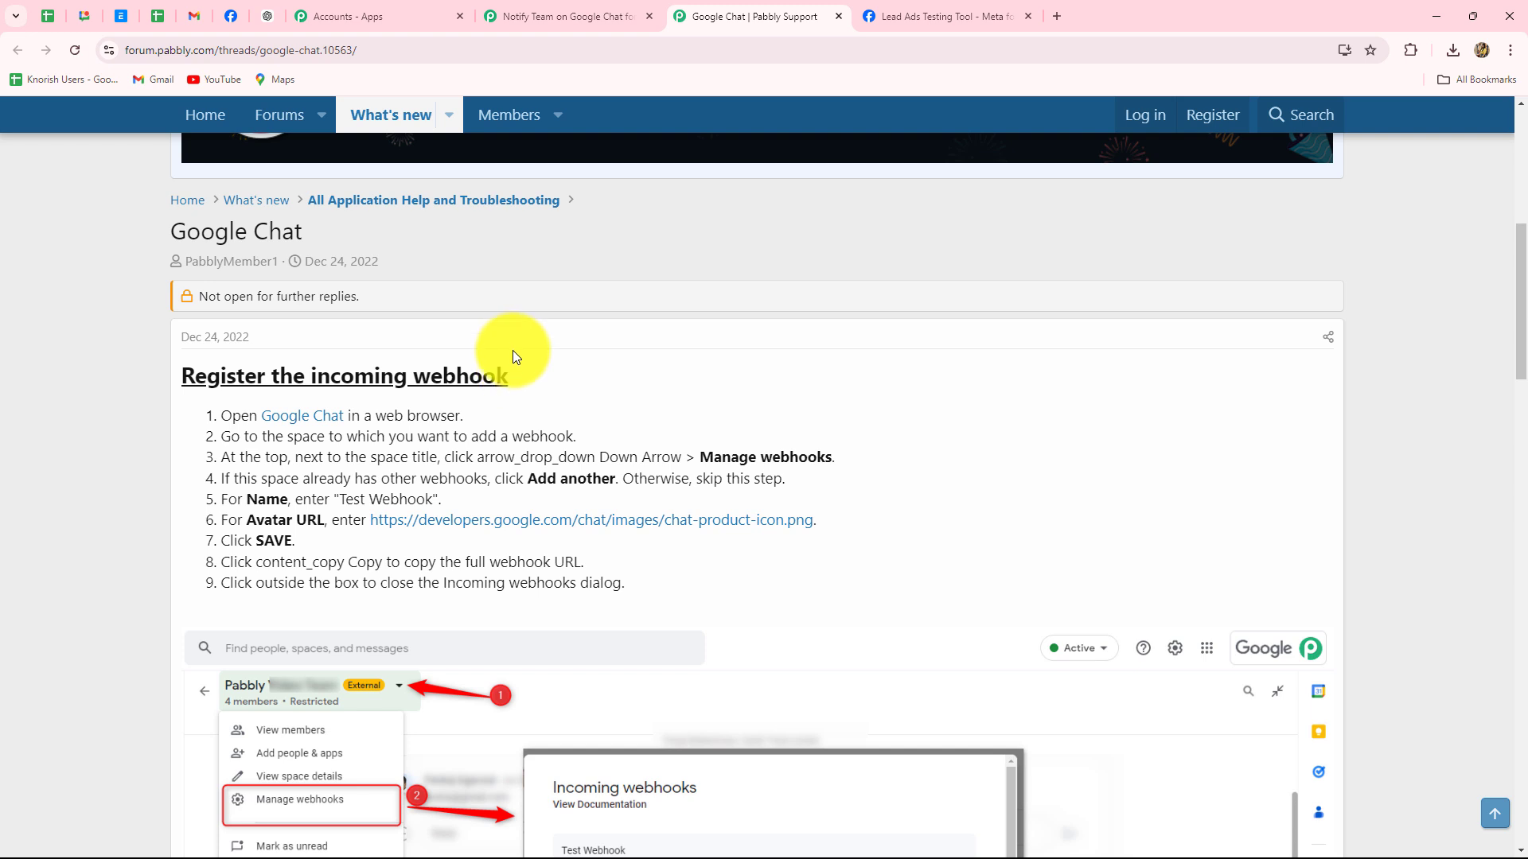
scroll(876, 479, down, 2)
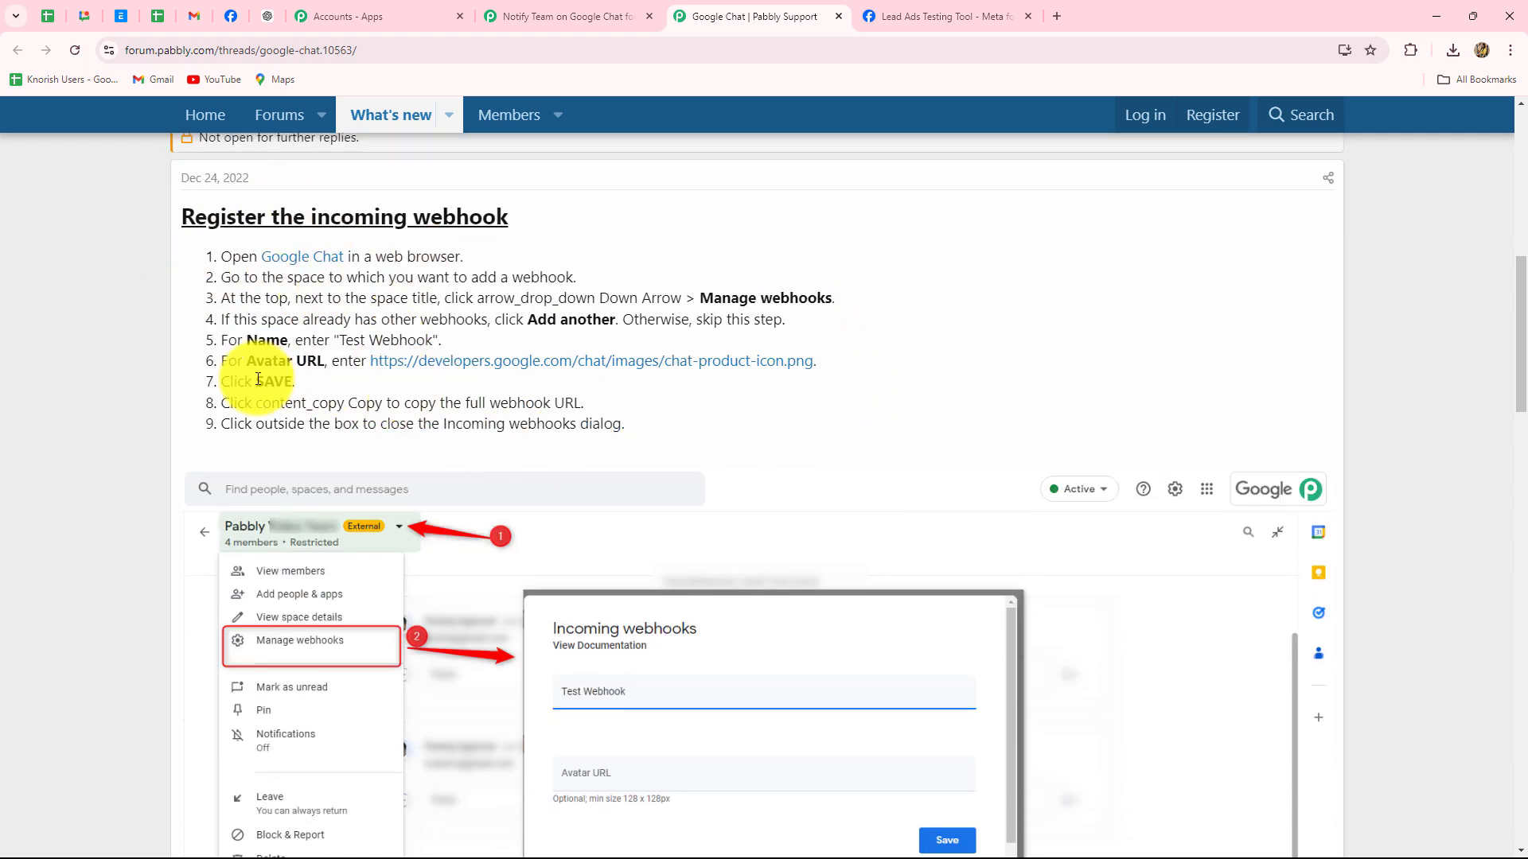
right_click(489, 362)
click(558, 502)
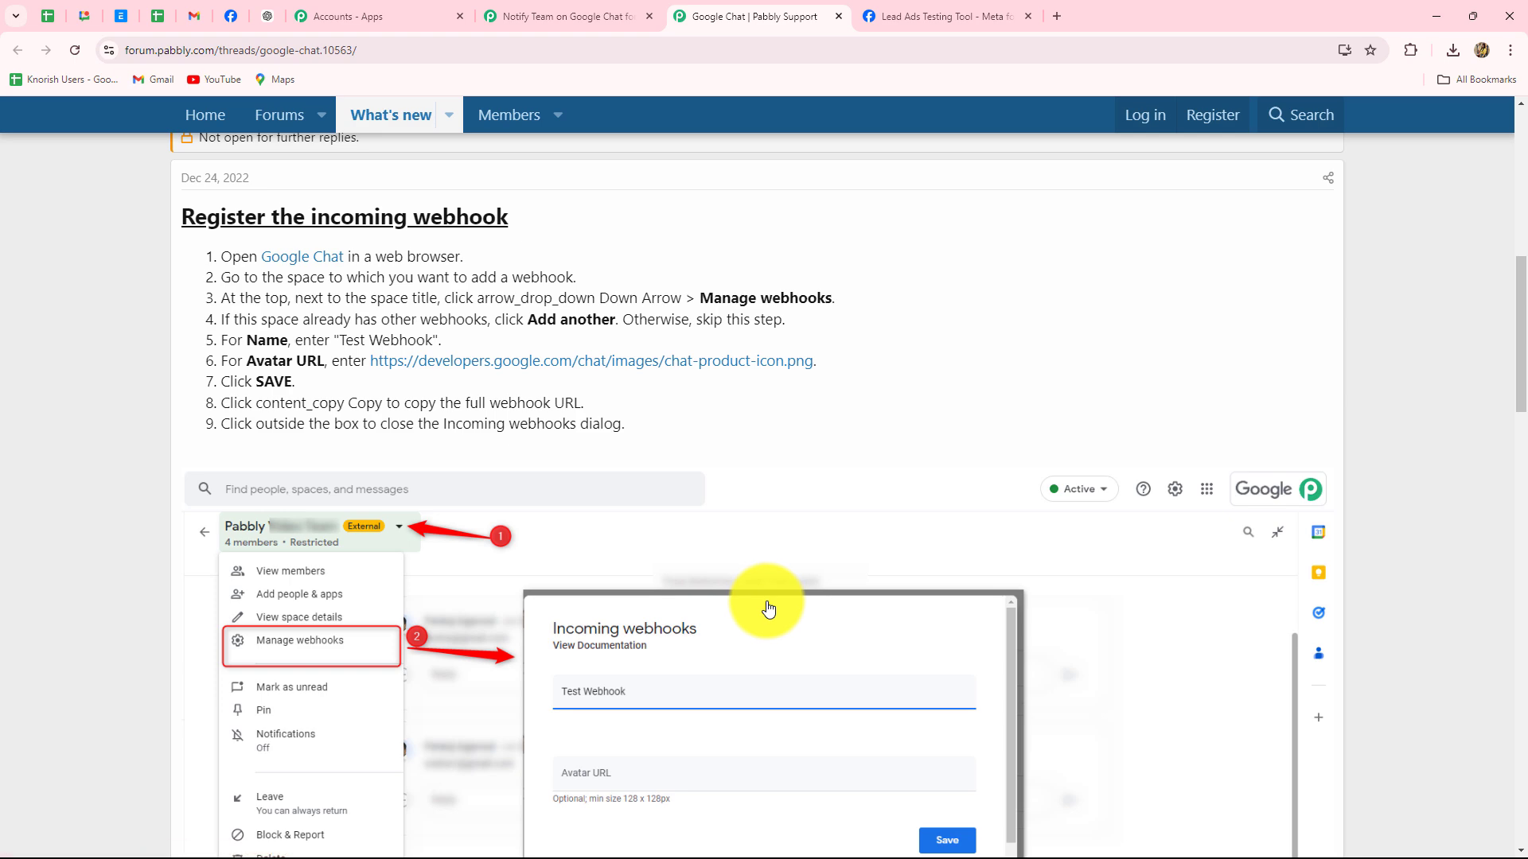
Go to the Digital Dynamics Team space's Apps & integrations and start adding a webhook
click(84, 11)
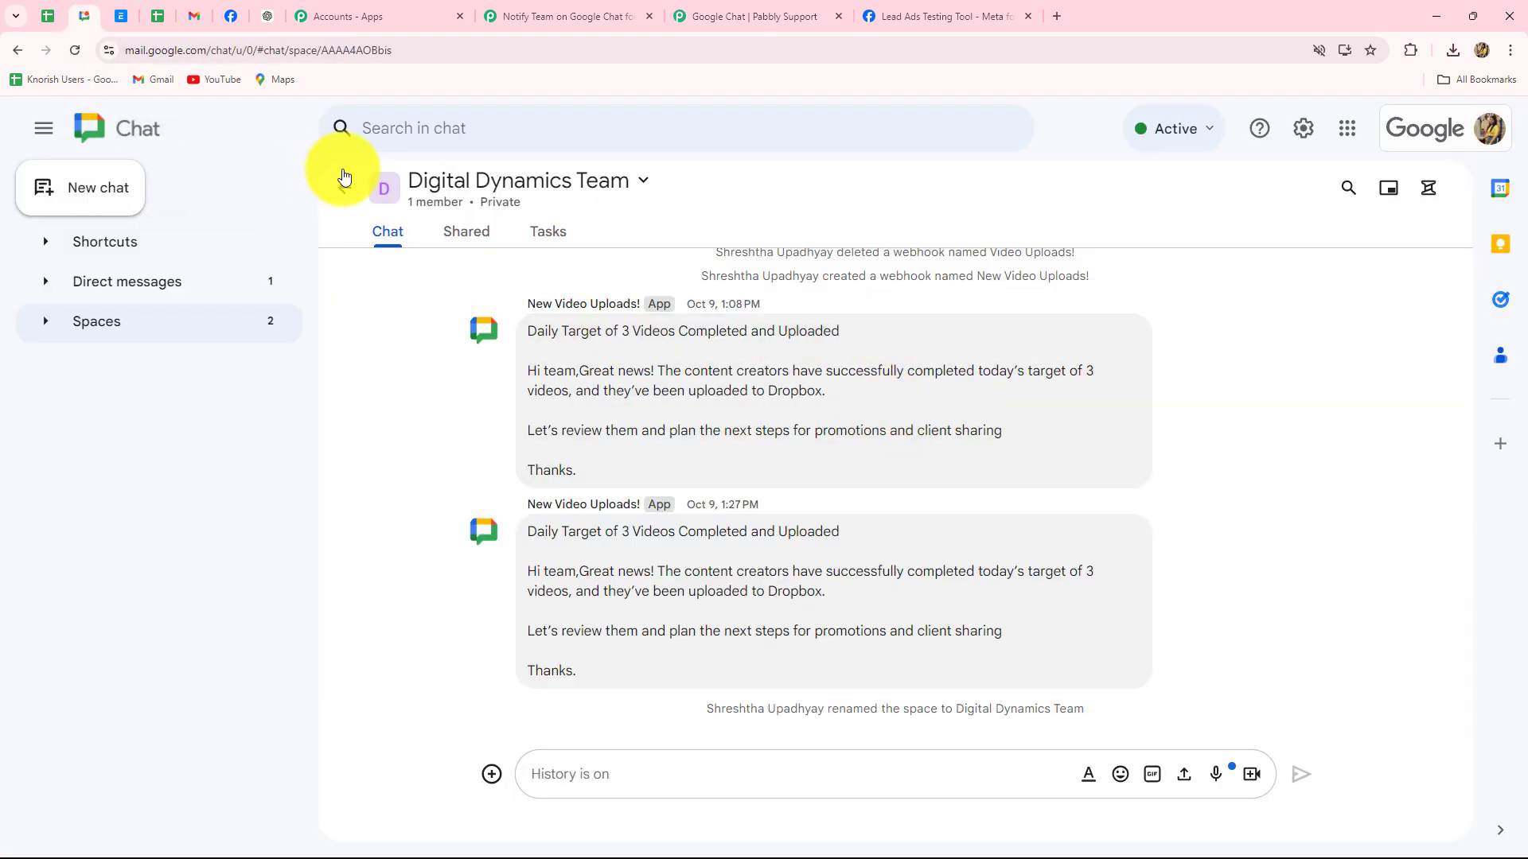
click(571, 189)
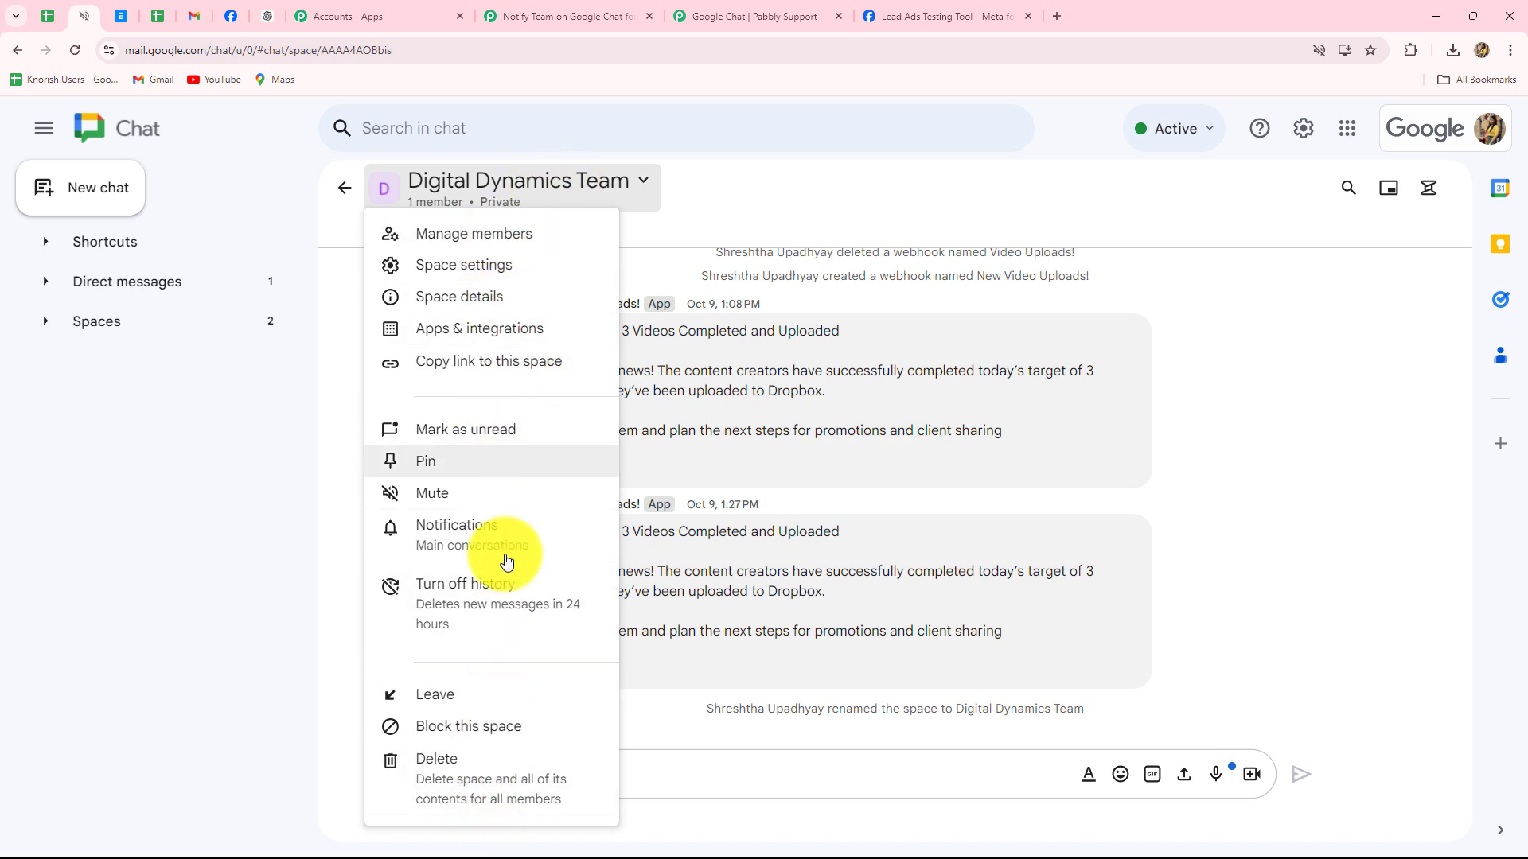
click(487, 327)
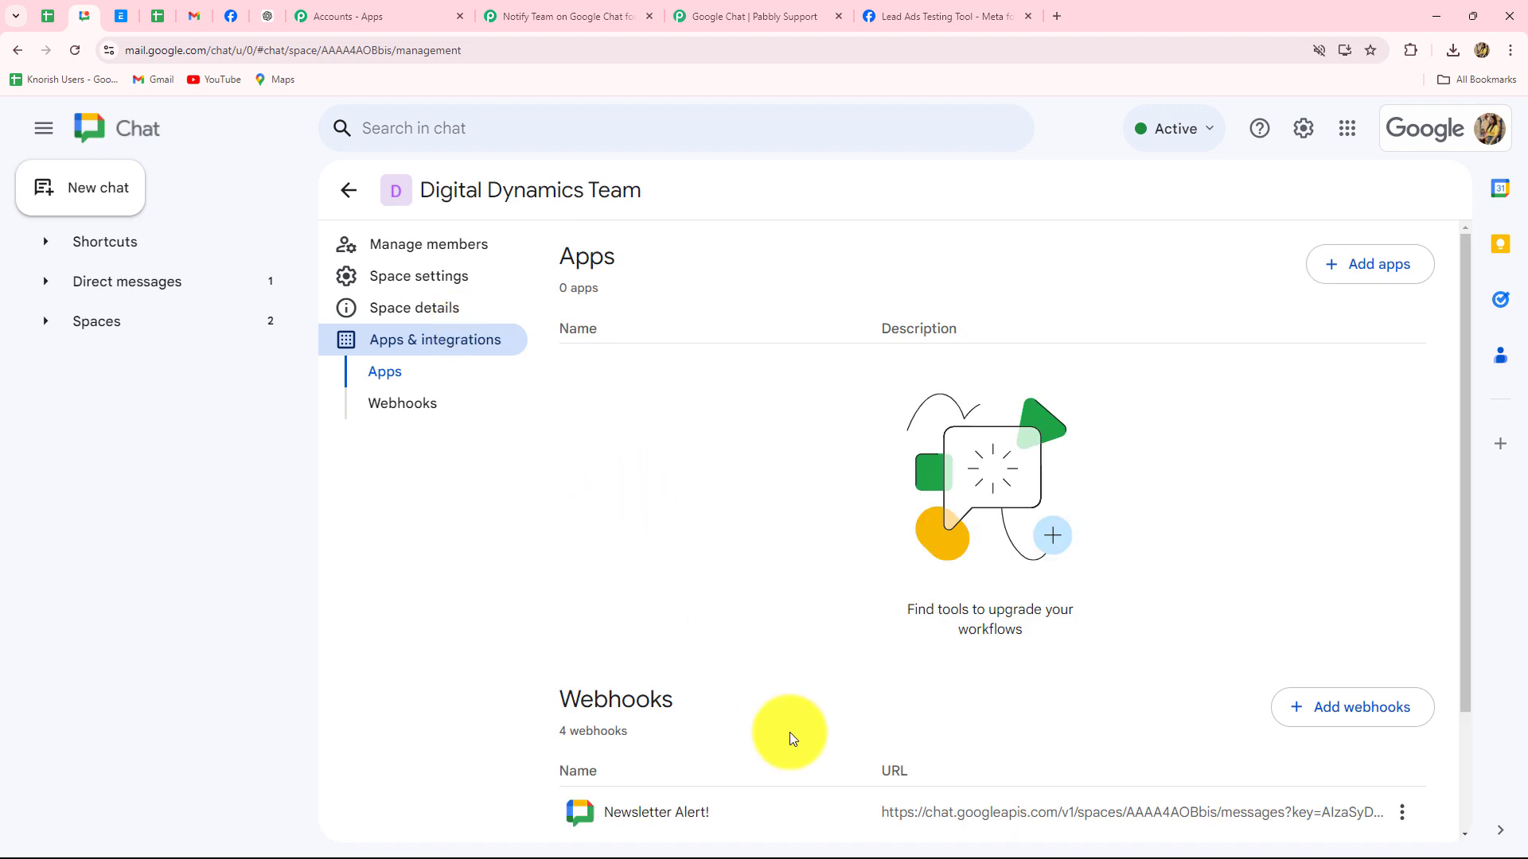
scroll(791, 734, down, 2)
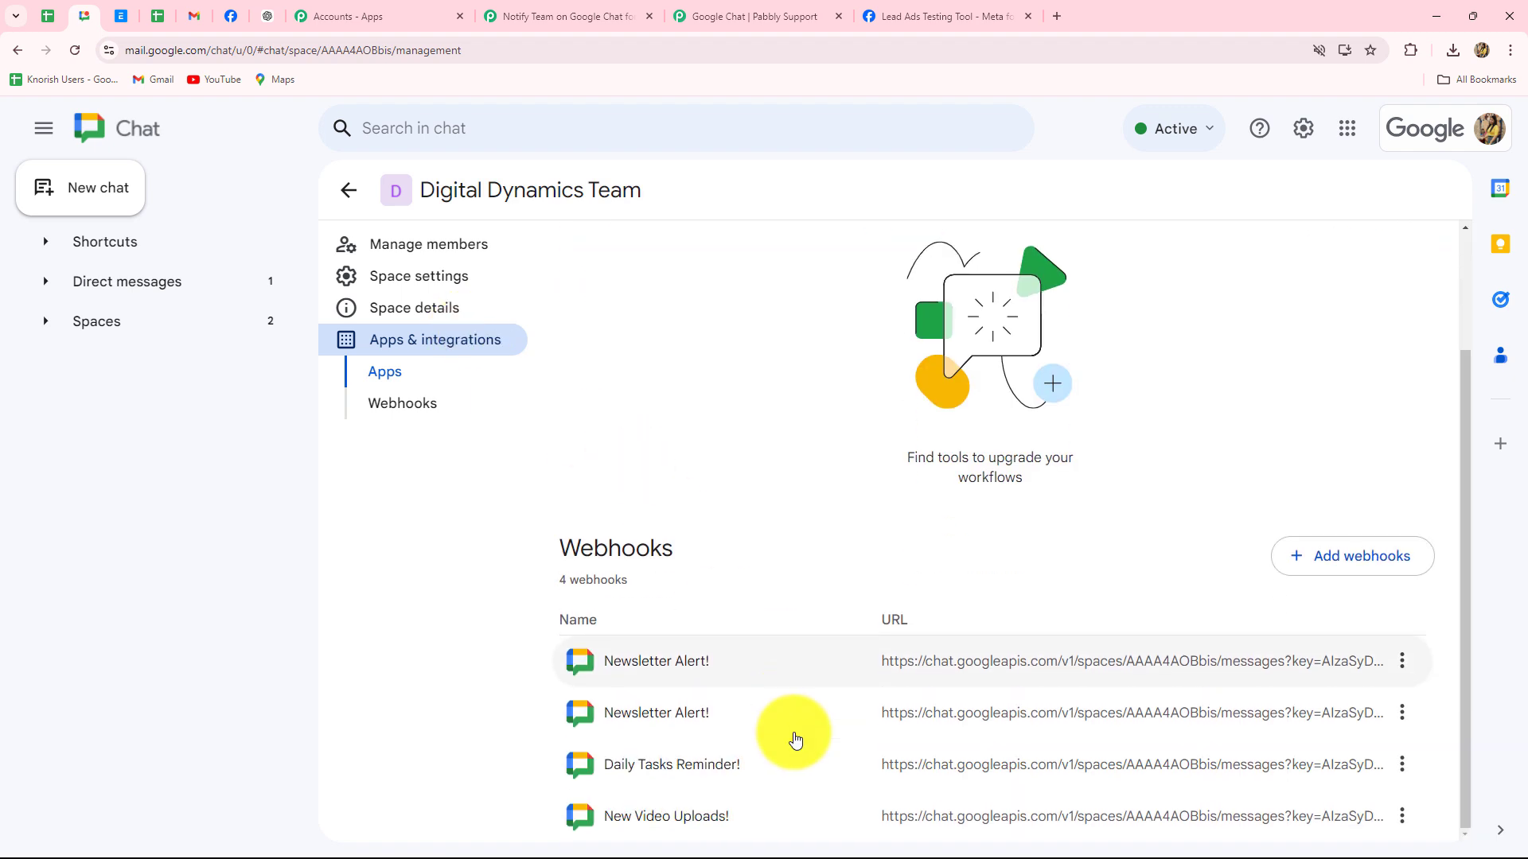
click(1313, 572)
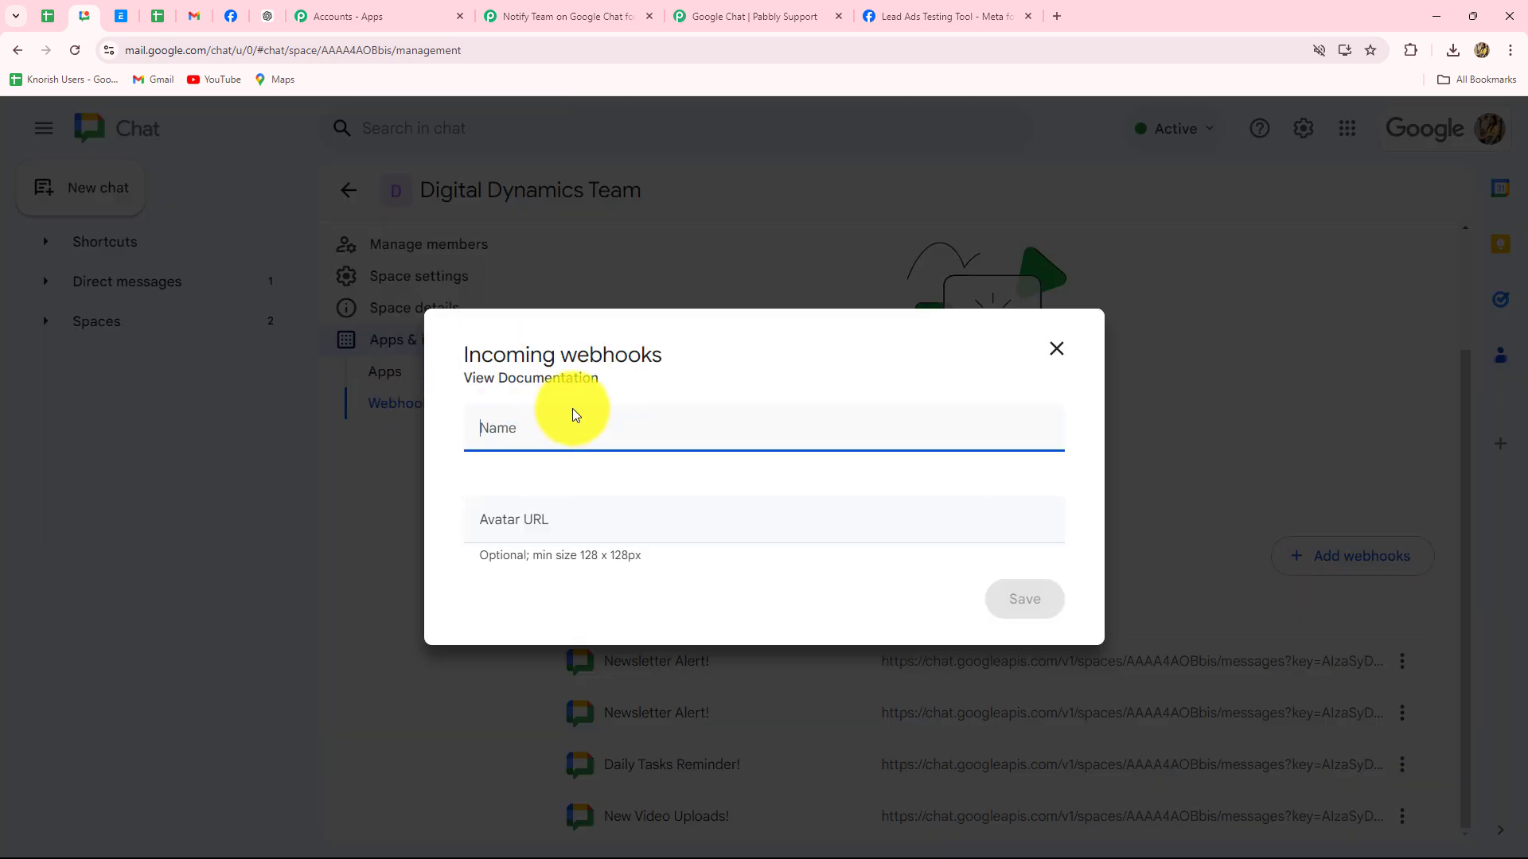
Create the 'New Facebook Lead Alert!' webhook with the pasted chat icon avatar URL
key(ctrl+v)
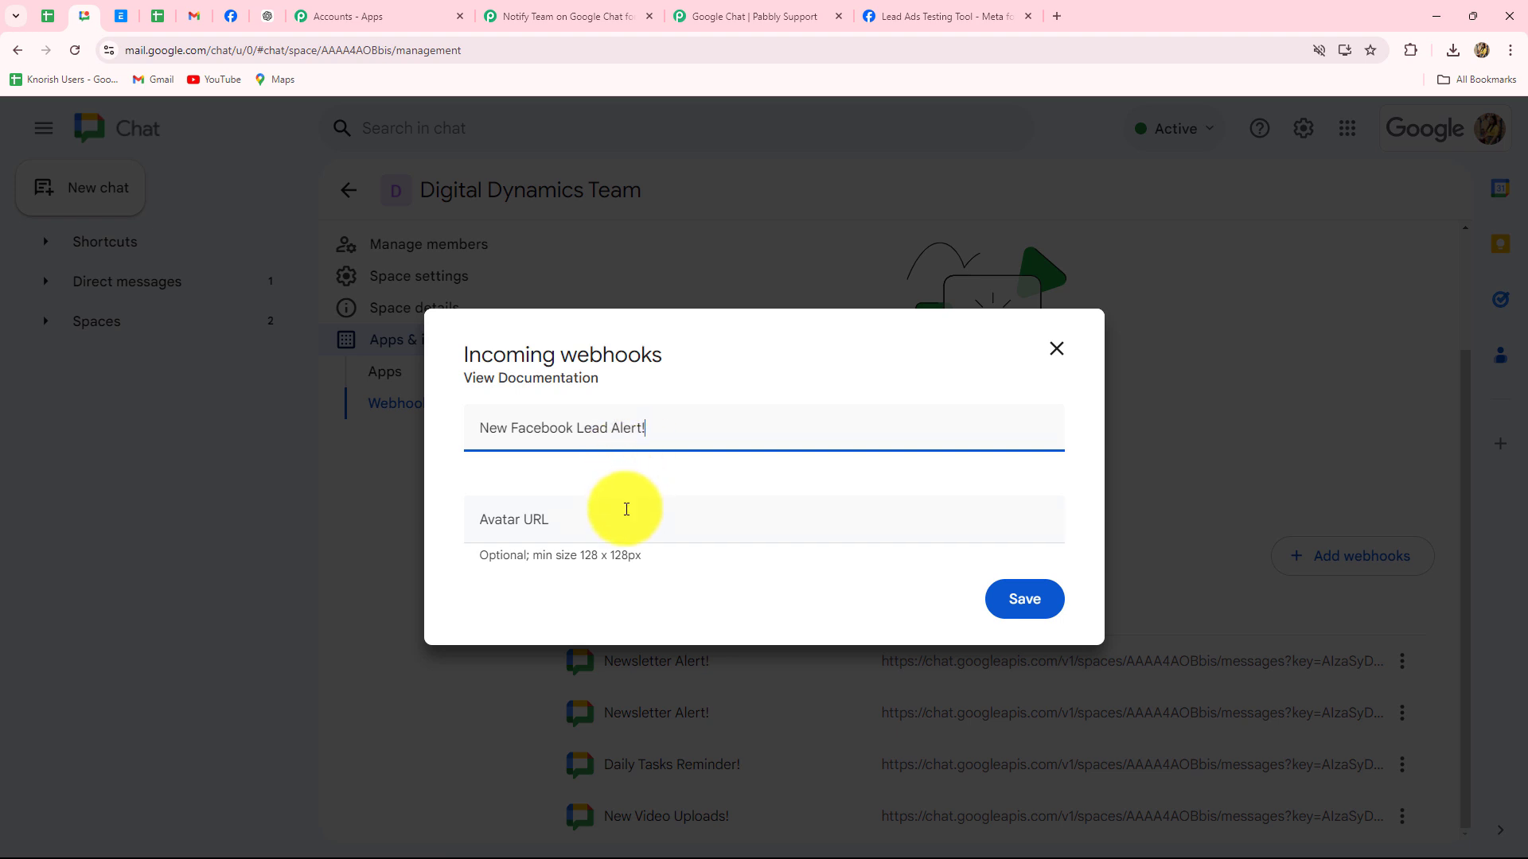
click(597, 514)
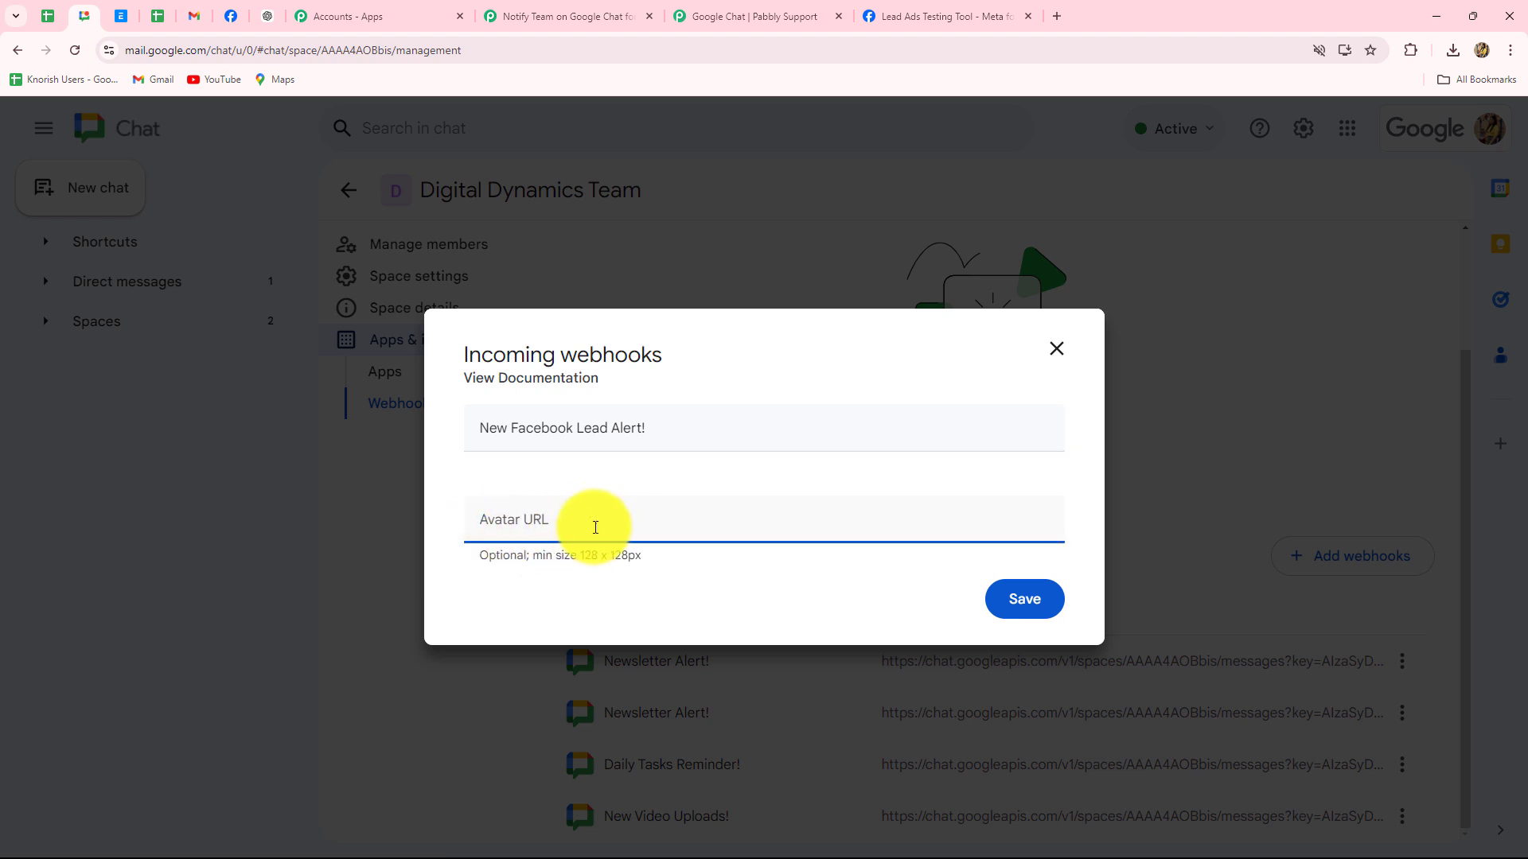
key(ctrl+v)
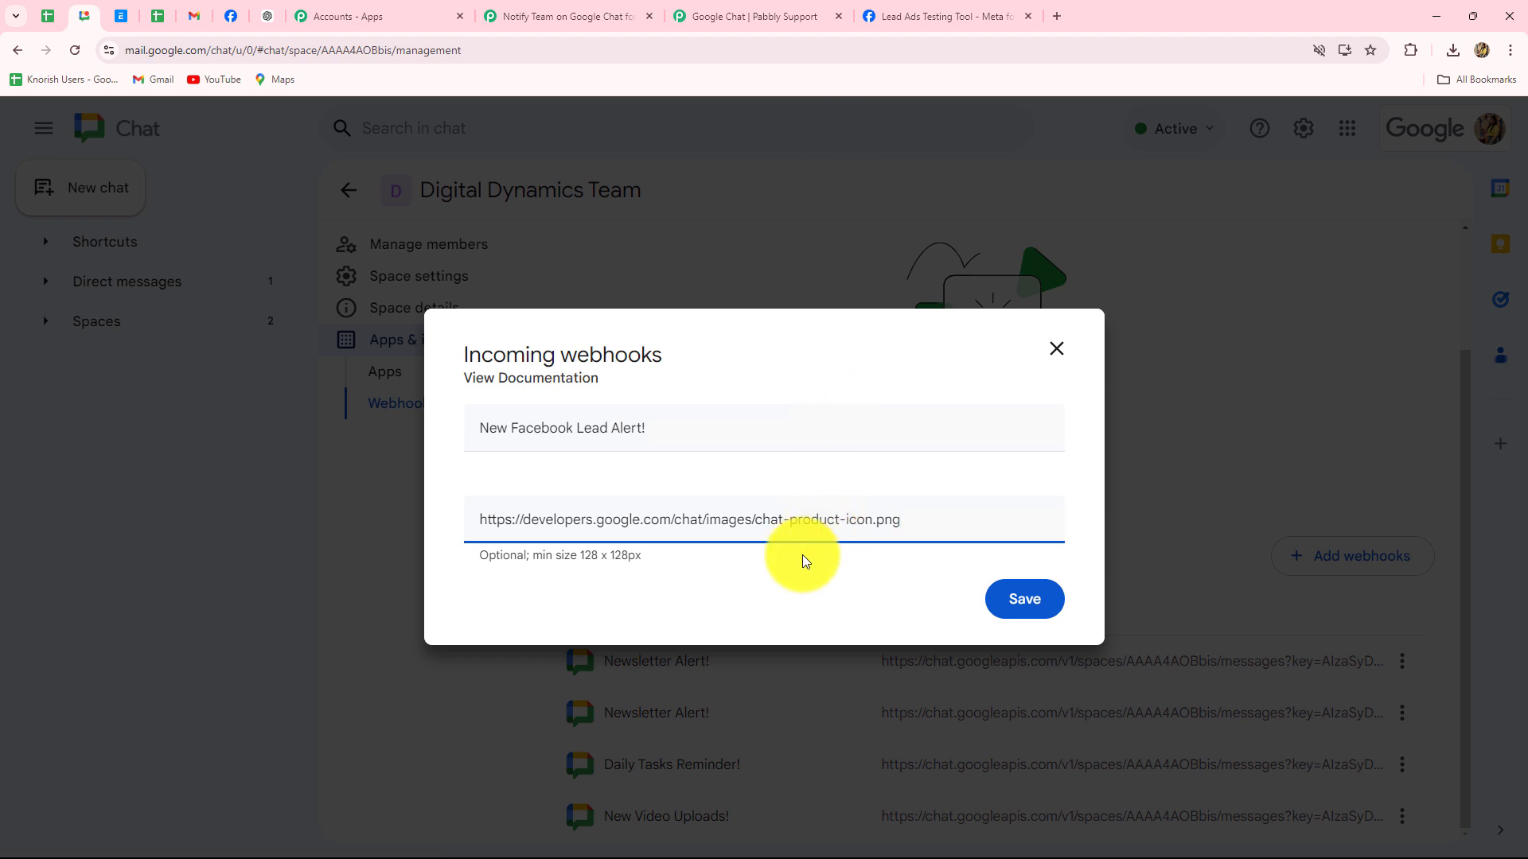
click(1003, 597)
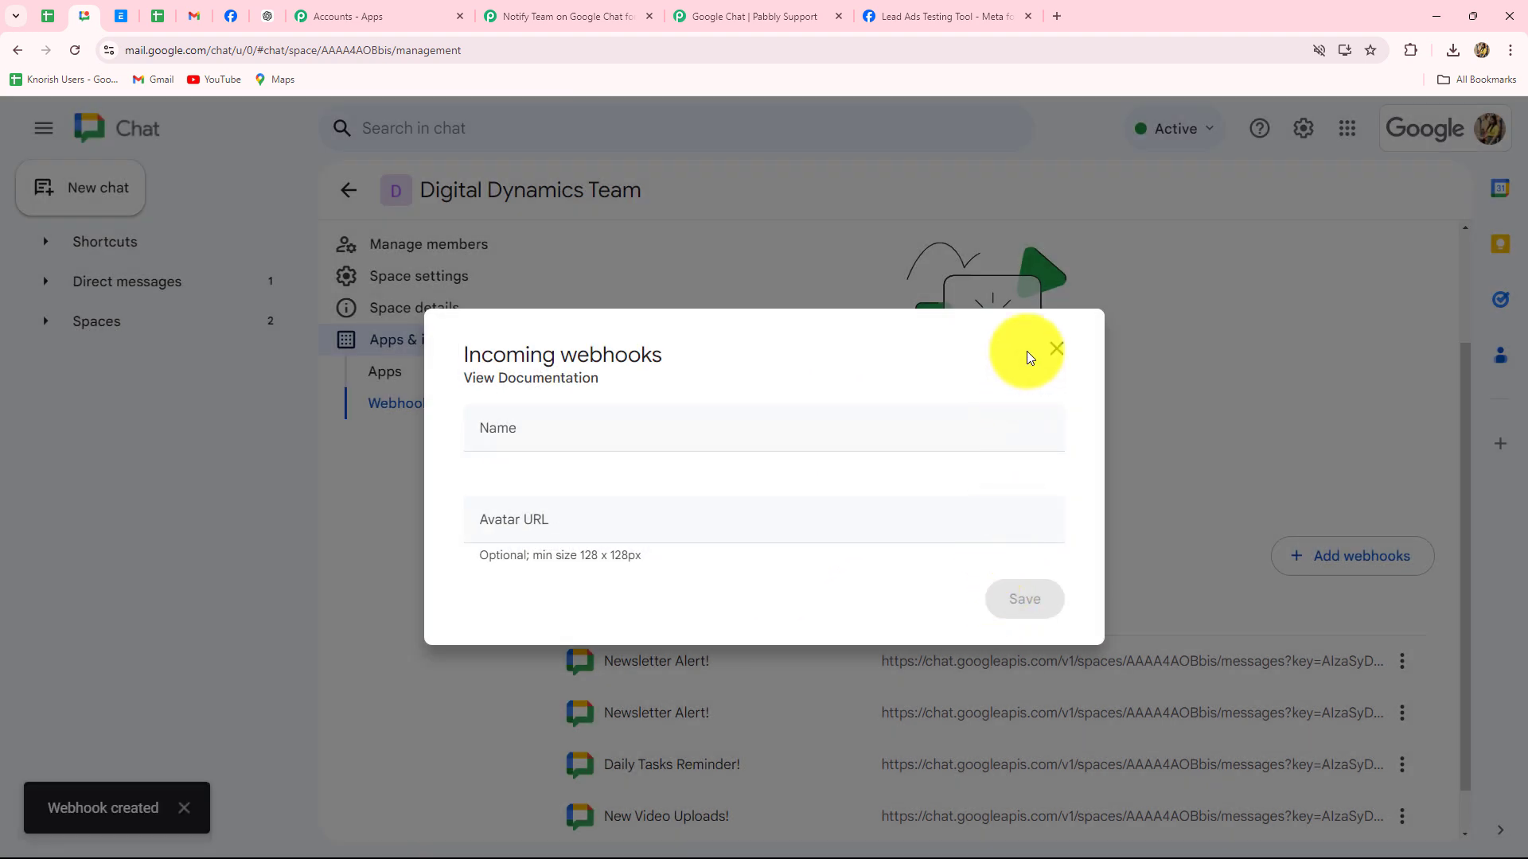
click(1057, 348)
Copy the link of the New Facebook Lead Alert! webhook
scroll(1139, 506, down, 1)
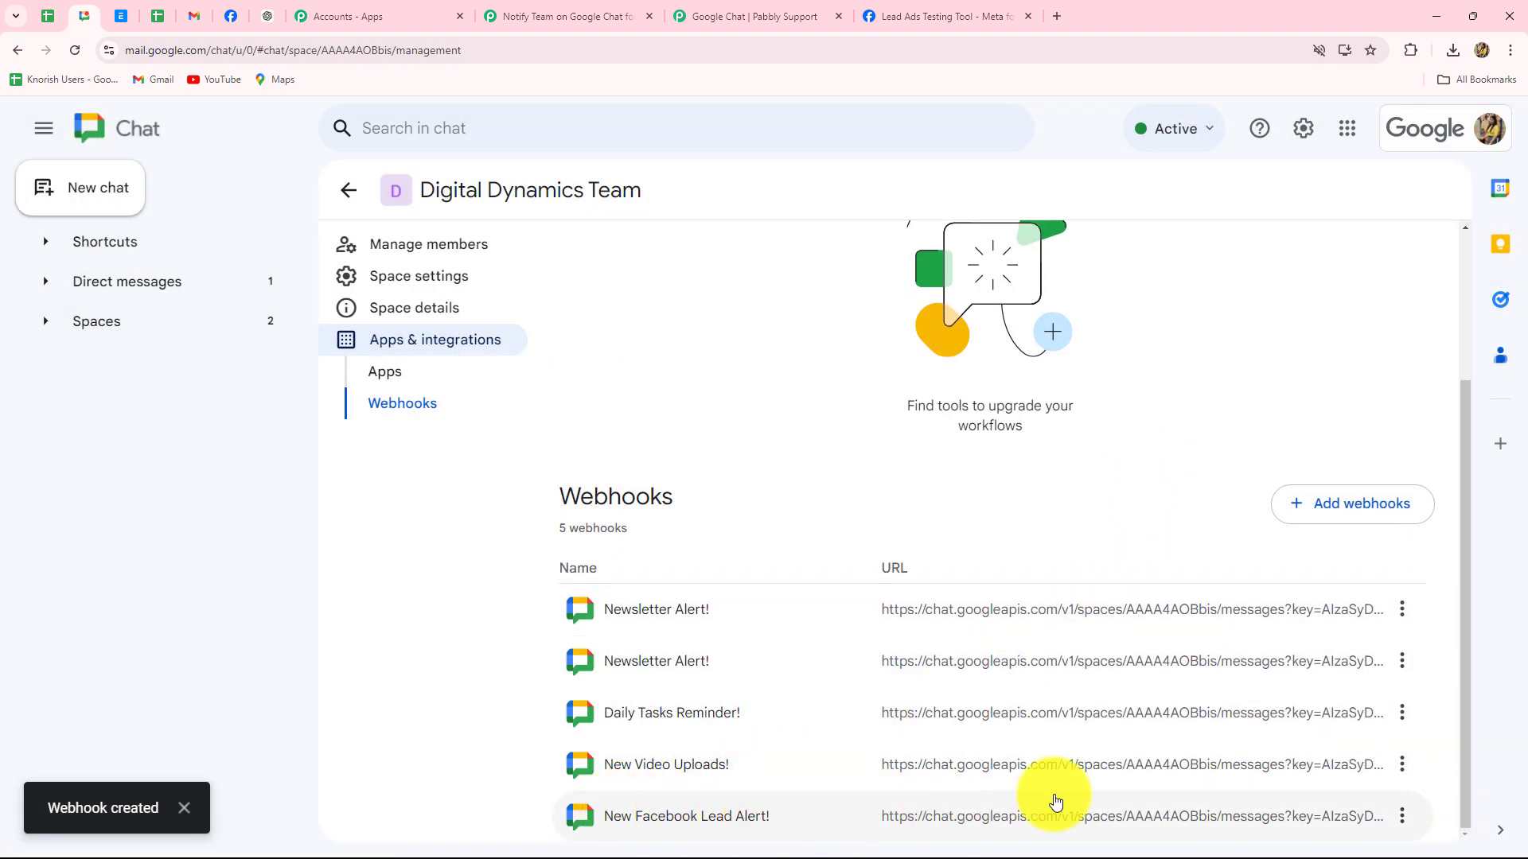
click(1402, 817)
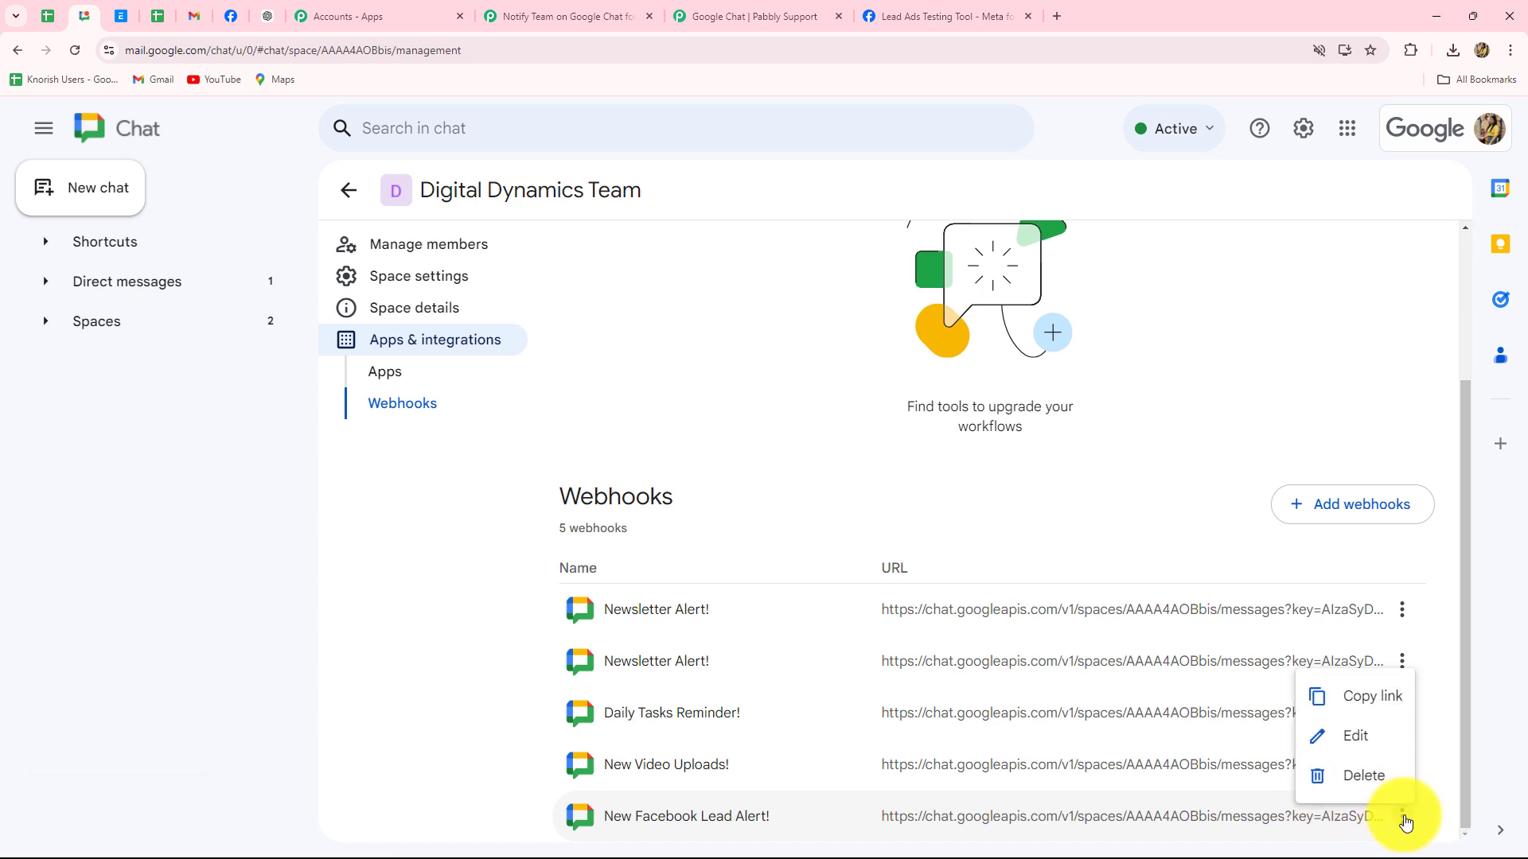
click(1365, 692)
Paste the copied Google Chat webhook link into the Chat Webhook URL field
click(569, 16)
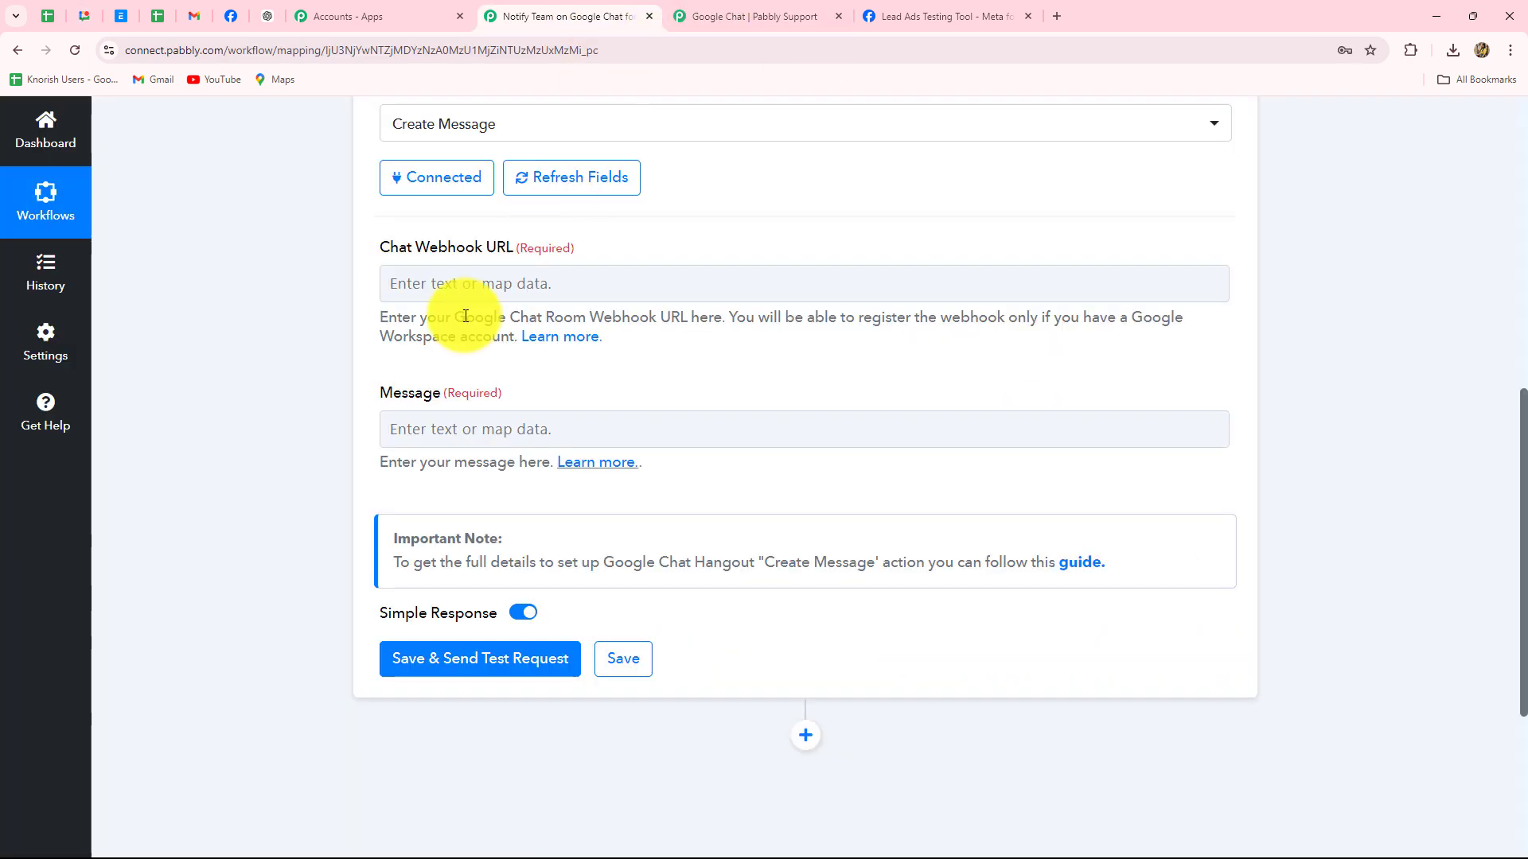
click(451, 296)
key(ctrl+v)
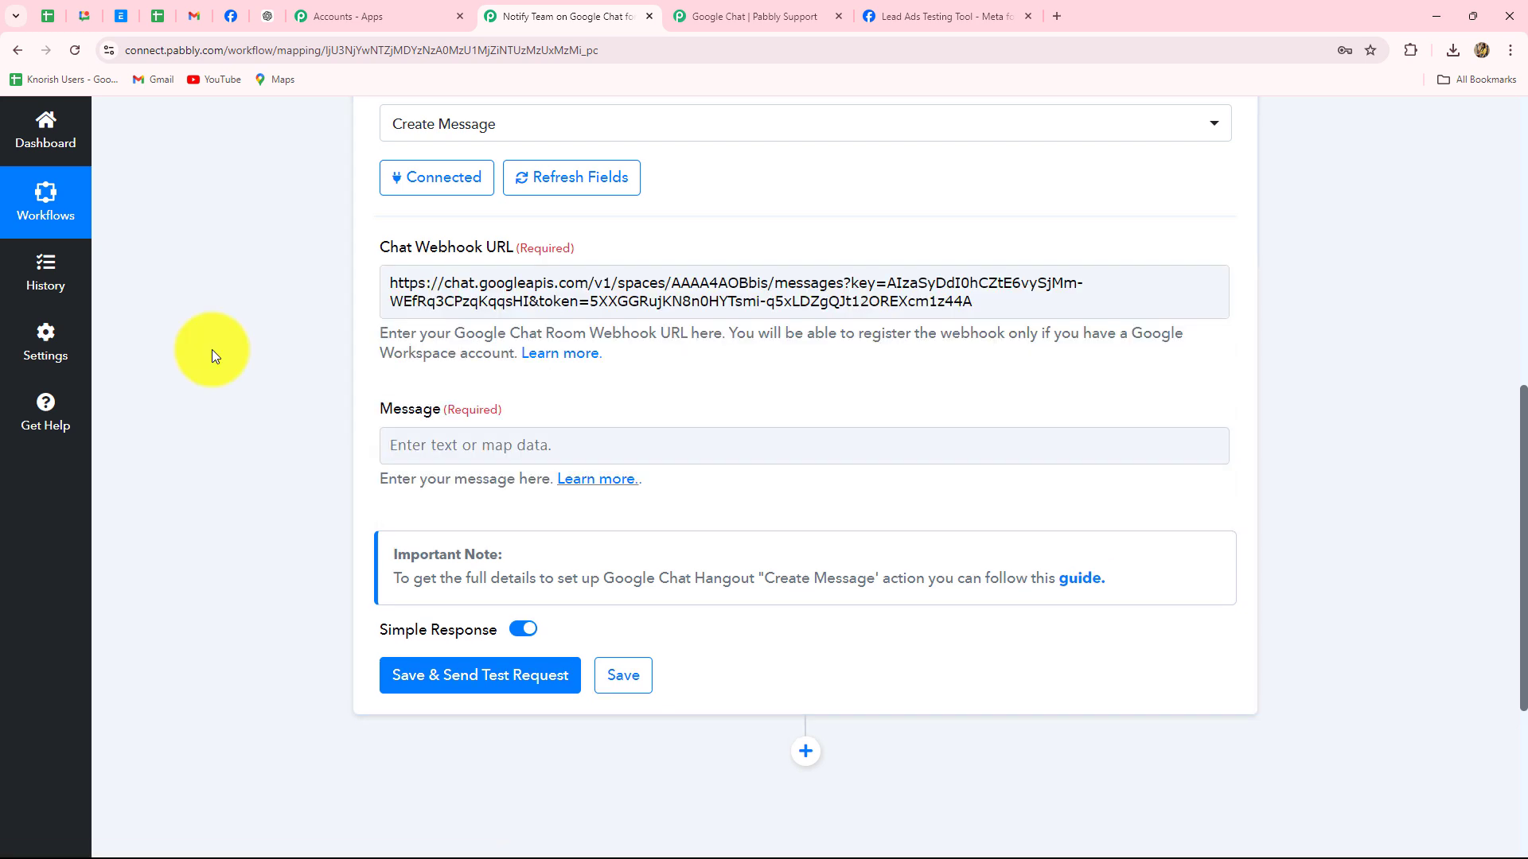
Paste the prepared New Facebook Lead Alert text into the Message field
scroll(211, 350, down, 2)
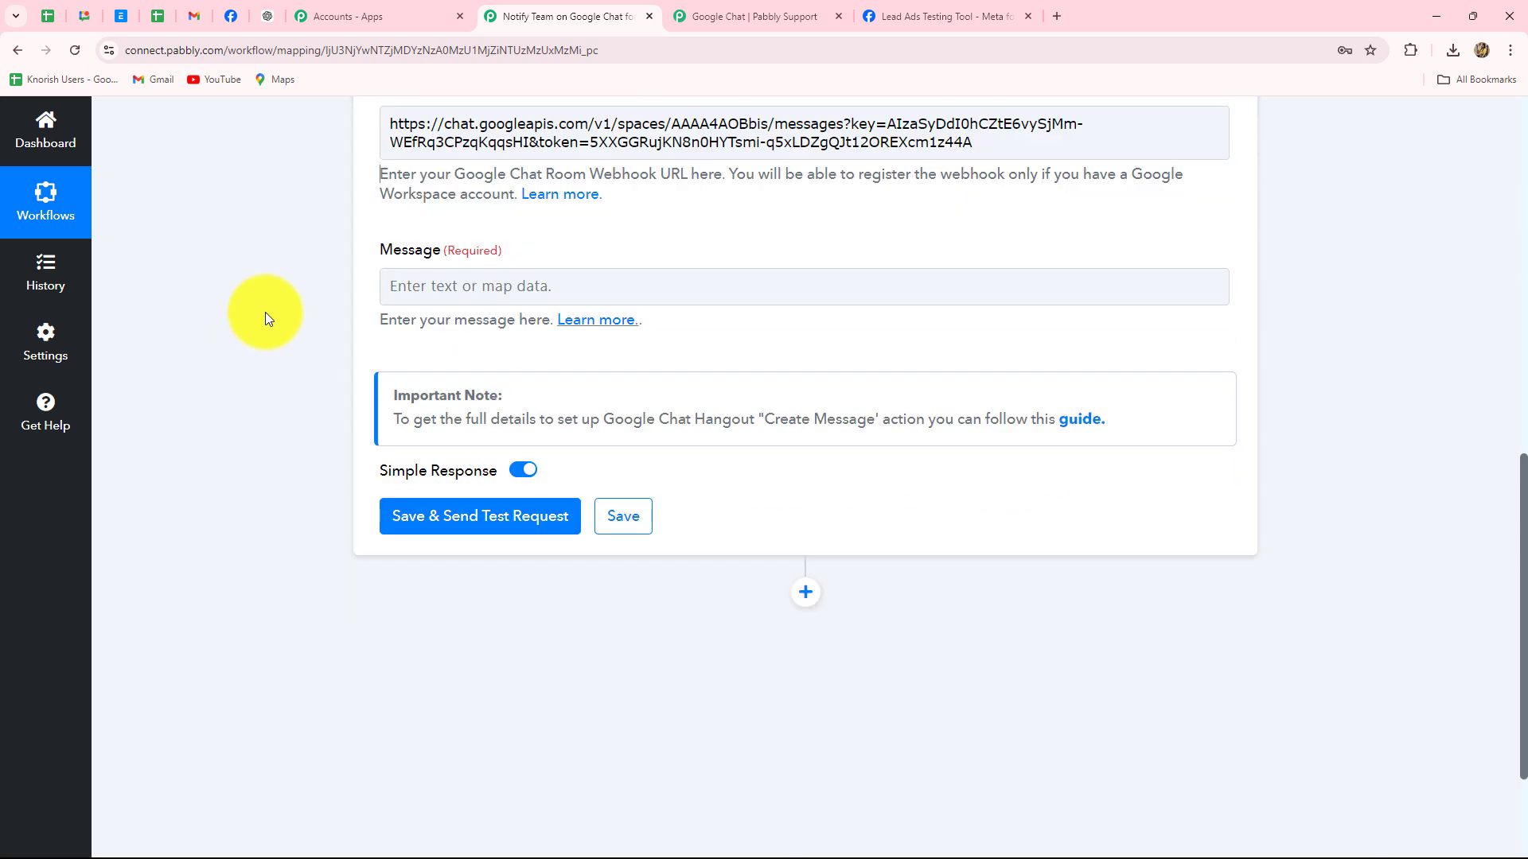
click(448, 283)
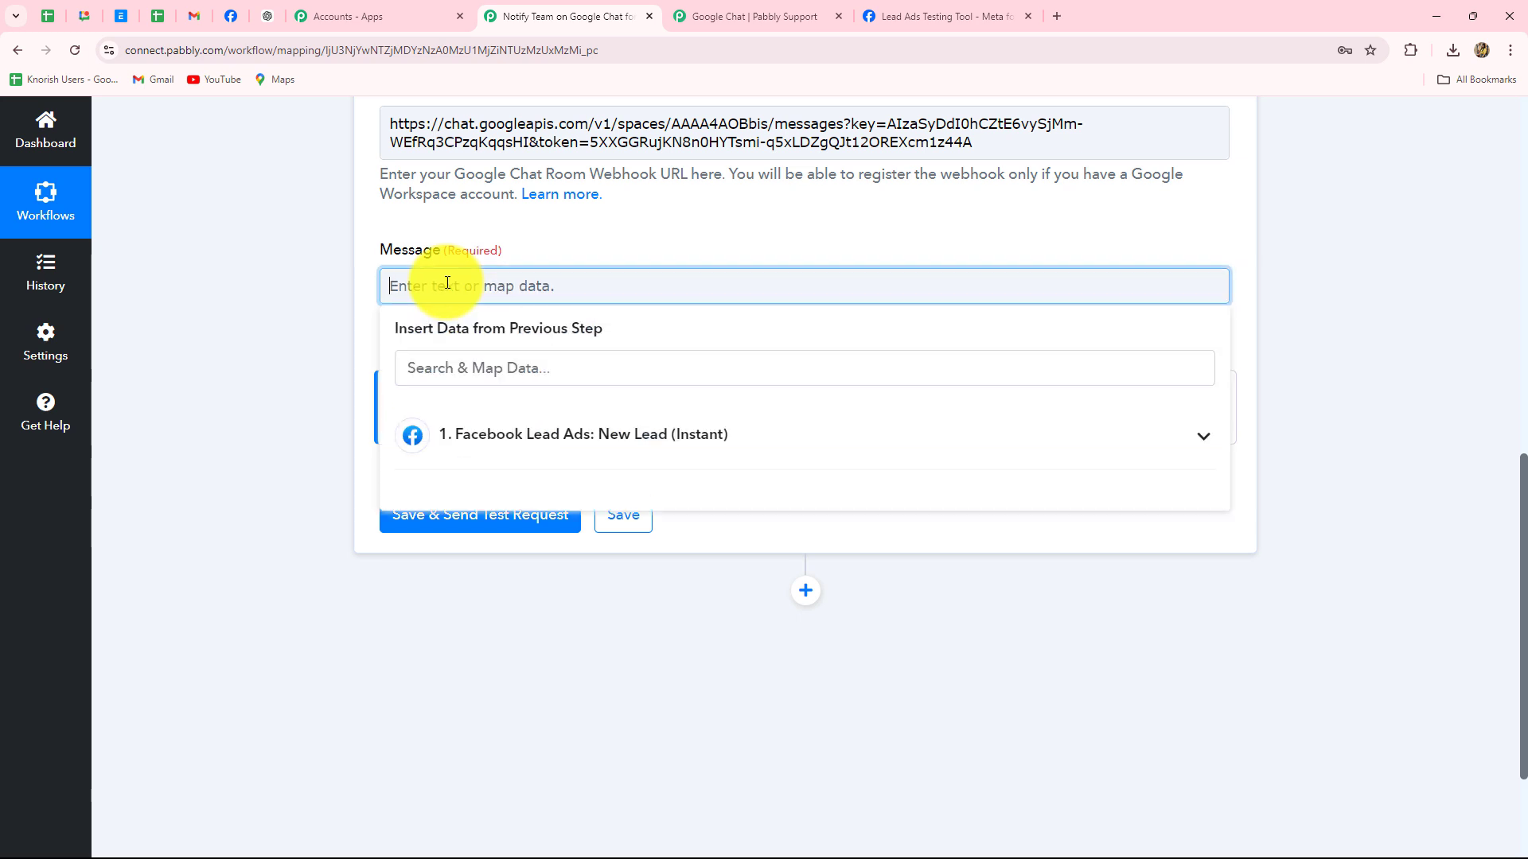
key(ctrl+v)
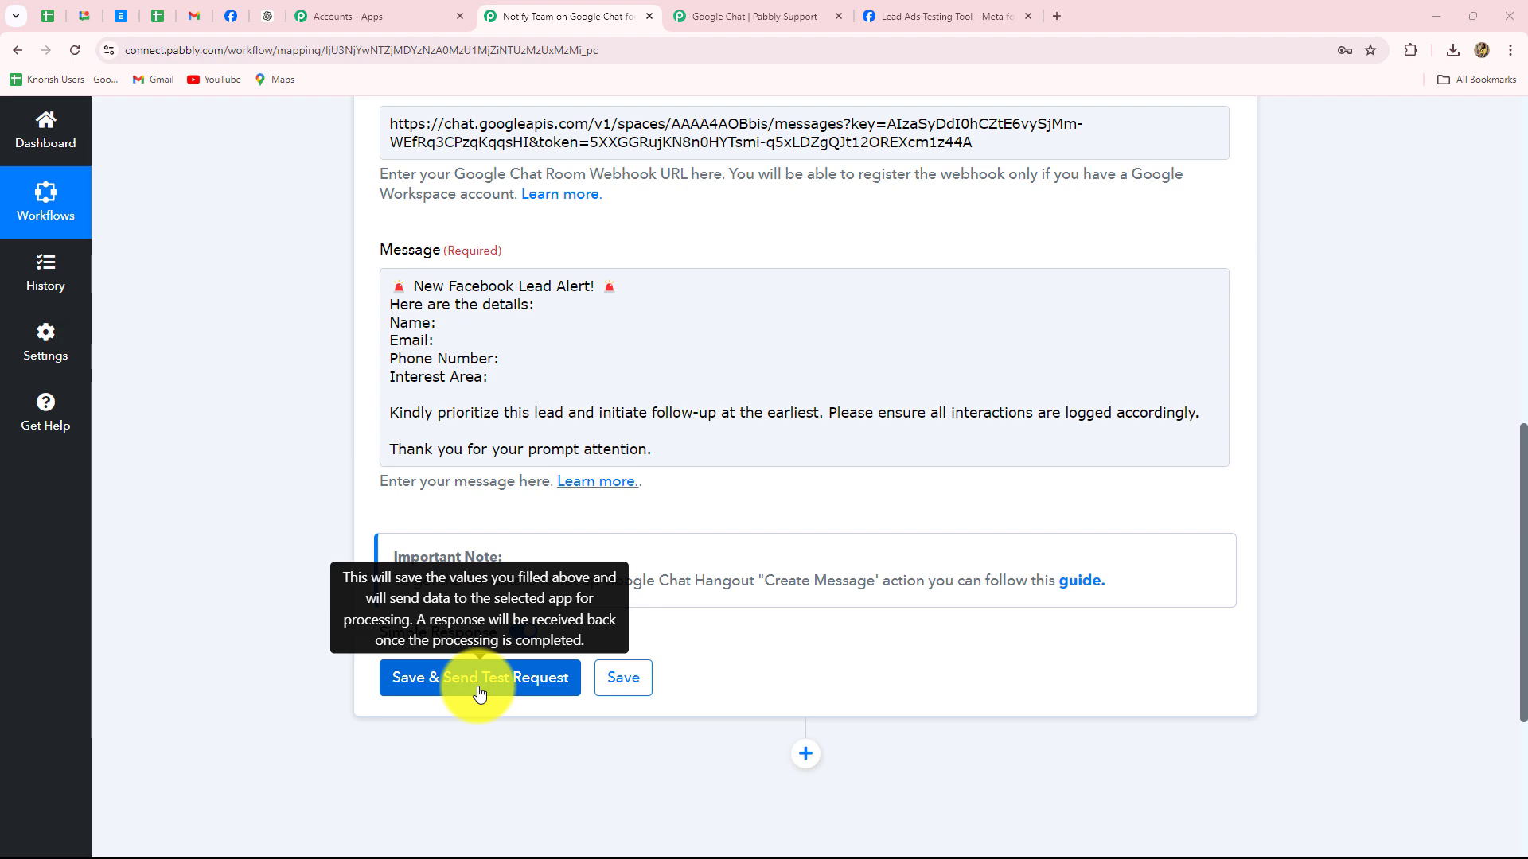
scroll(352, 535, up, 3)
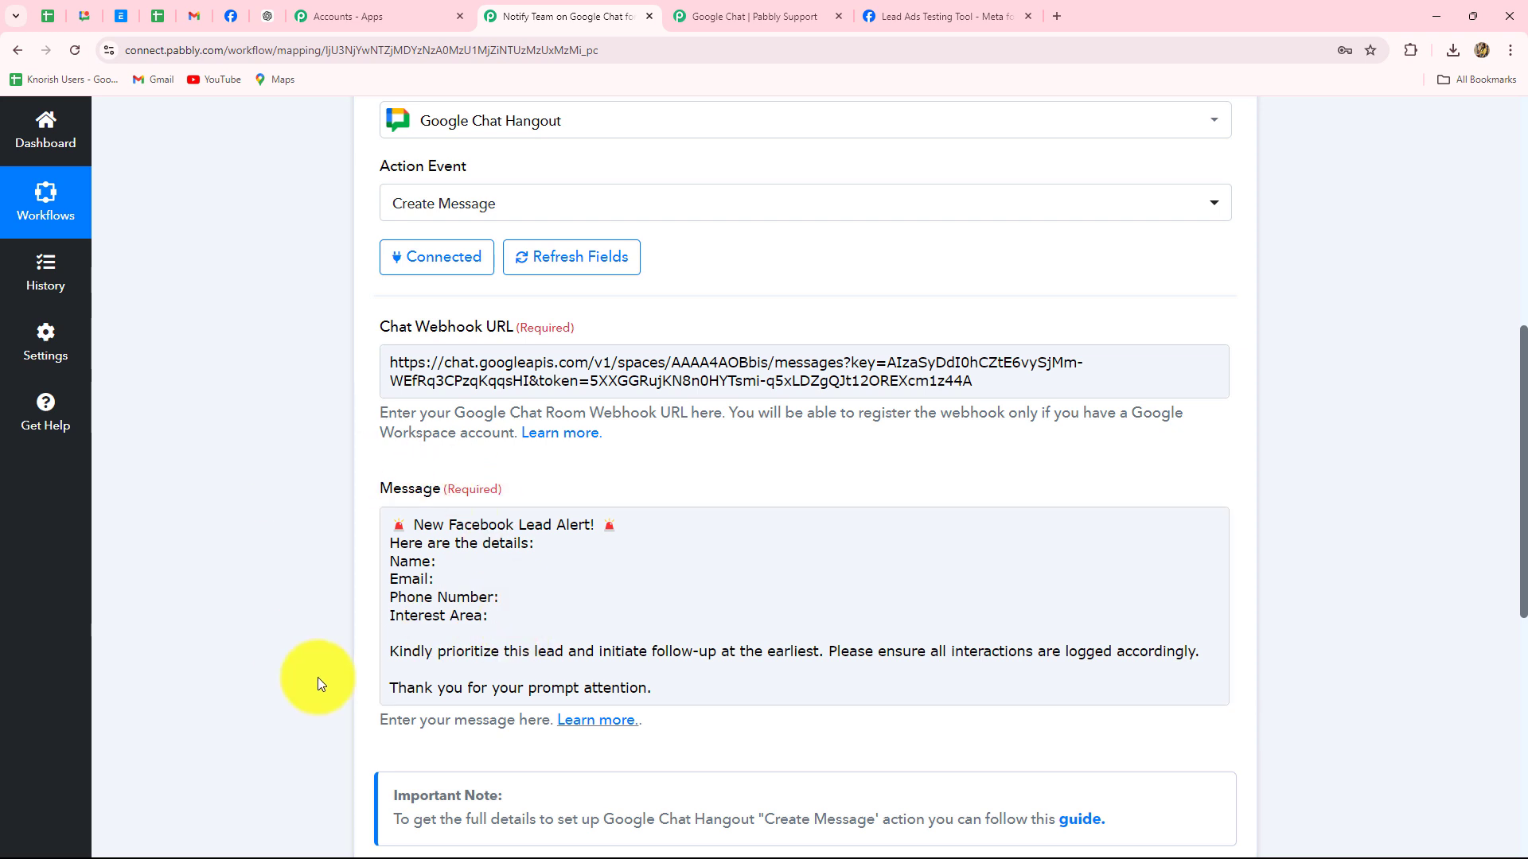
Map the lead's First Name and Last Name after the Name: line
click(456, 562)
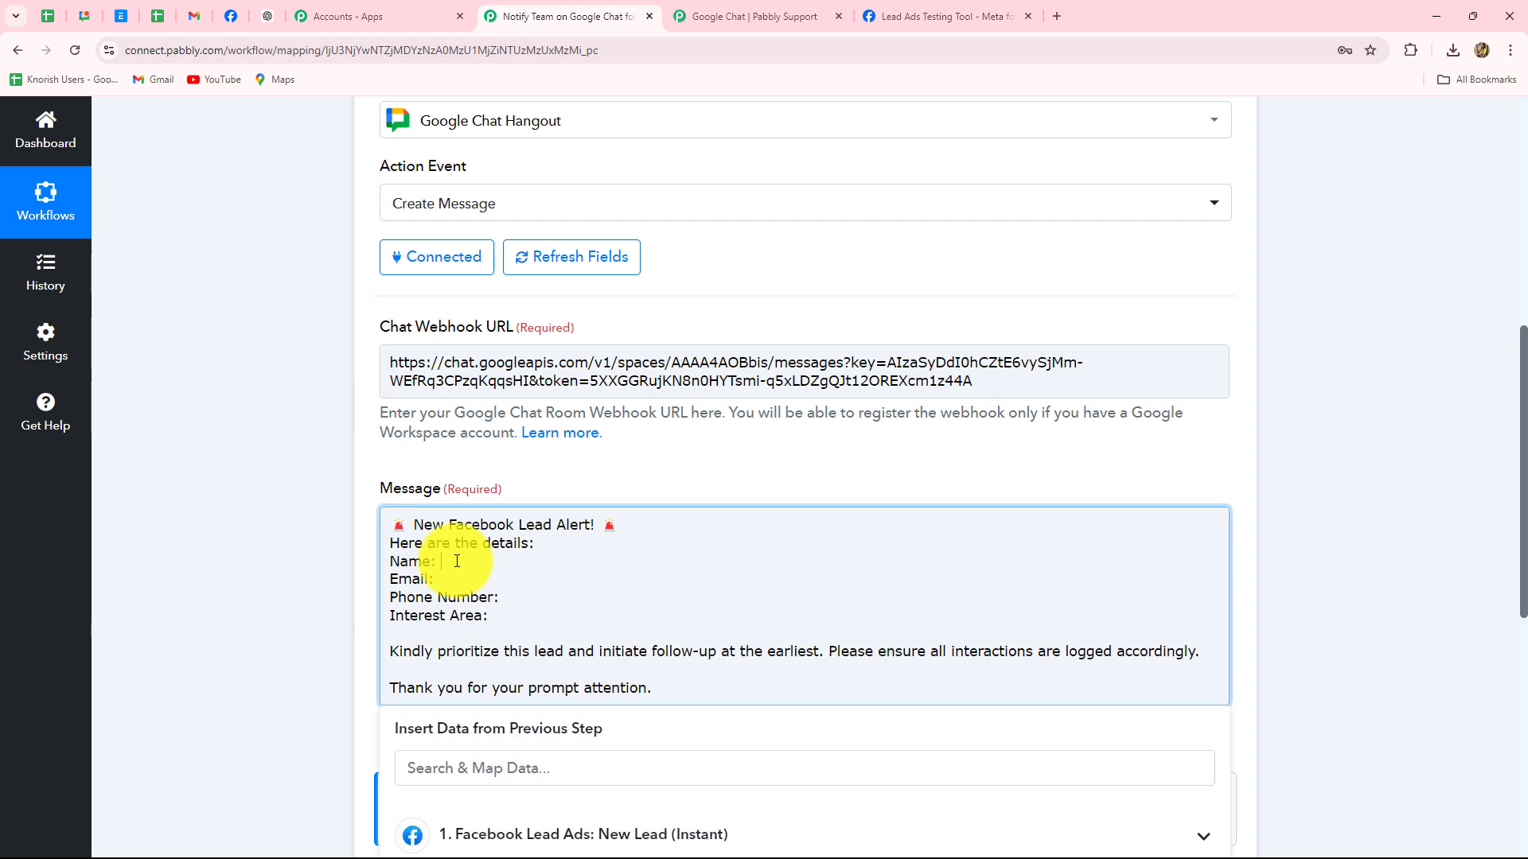
scroll(456, 562, down, 1)
click(489, 752)
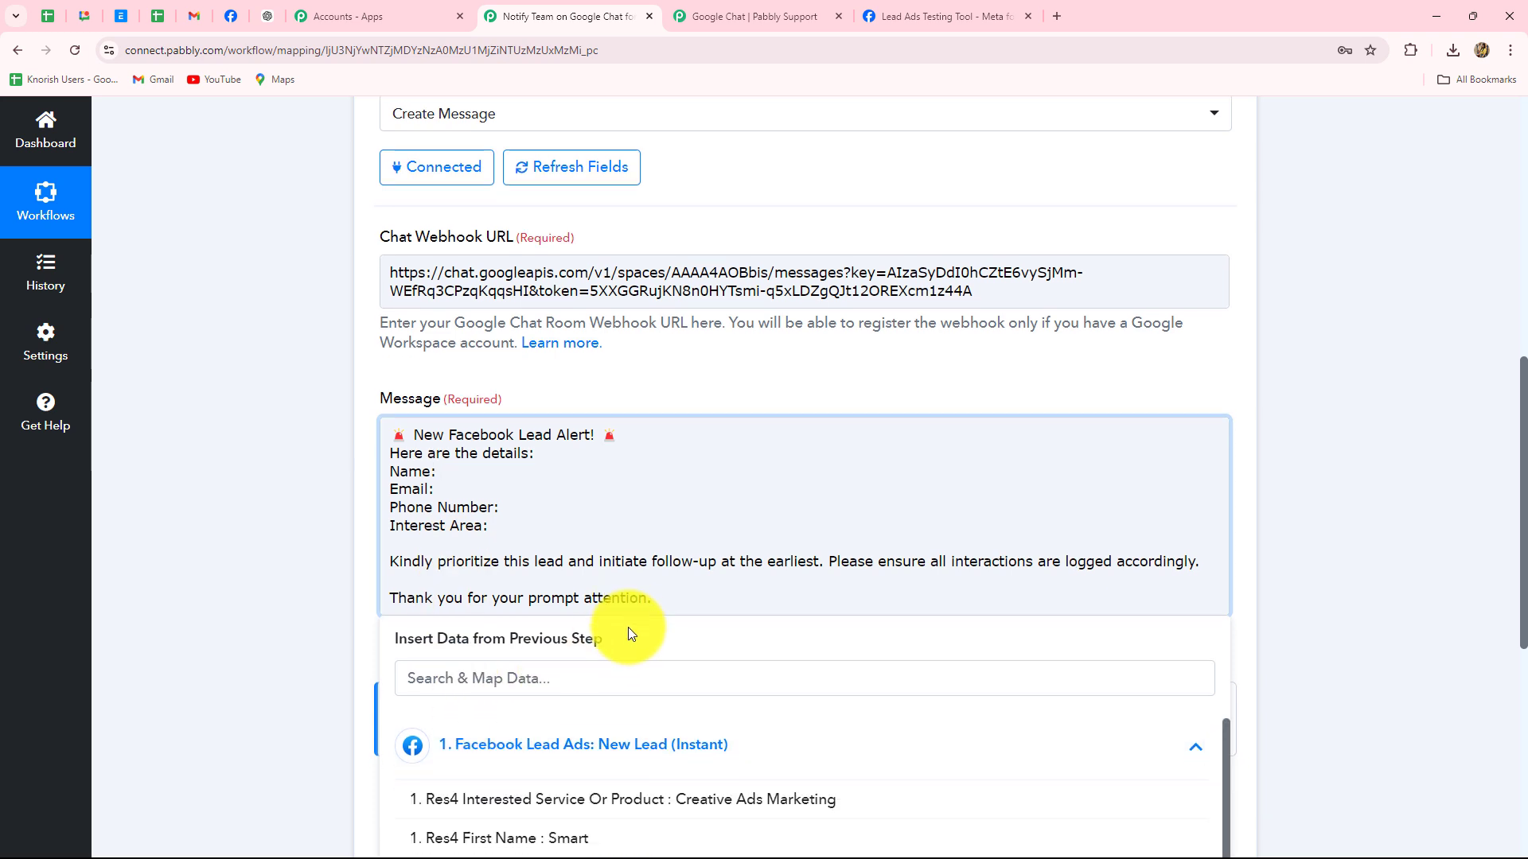
scroll(628, 633, down, 3)
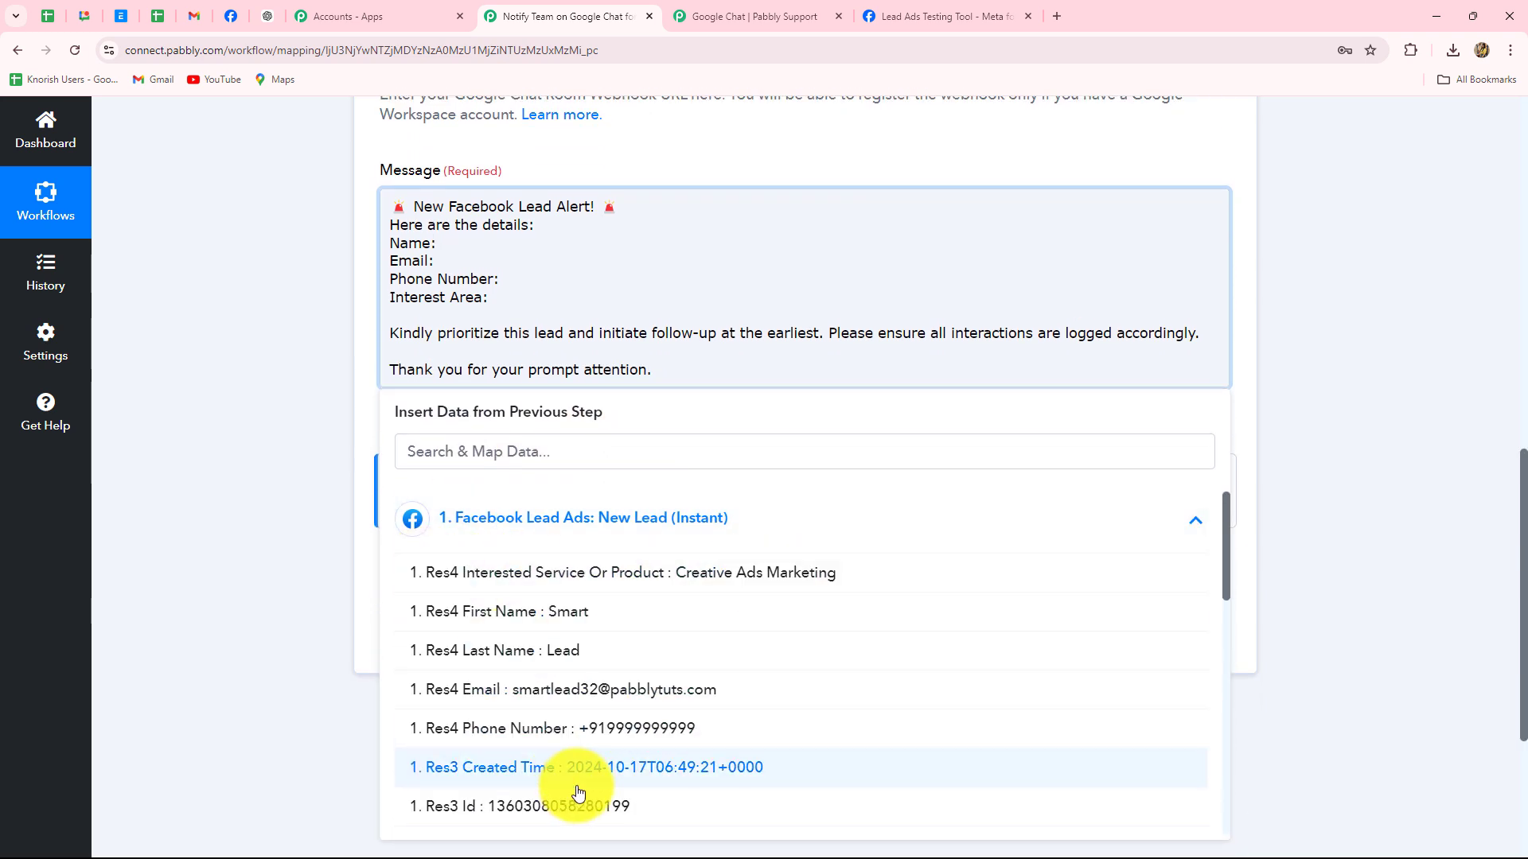
scroll(613, 716, down, 1)
scroll(611, 714, up, 1)
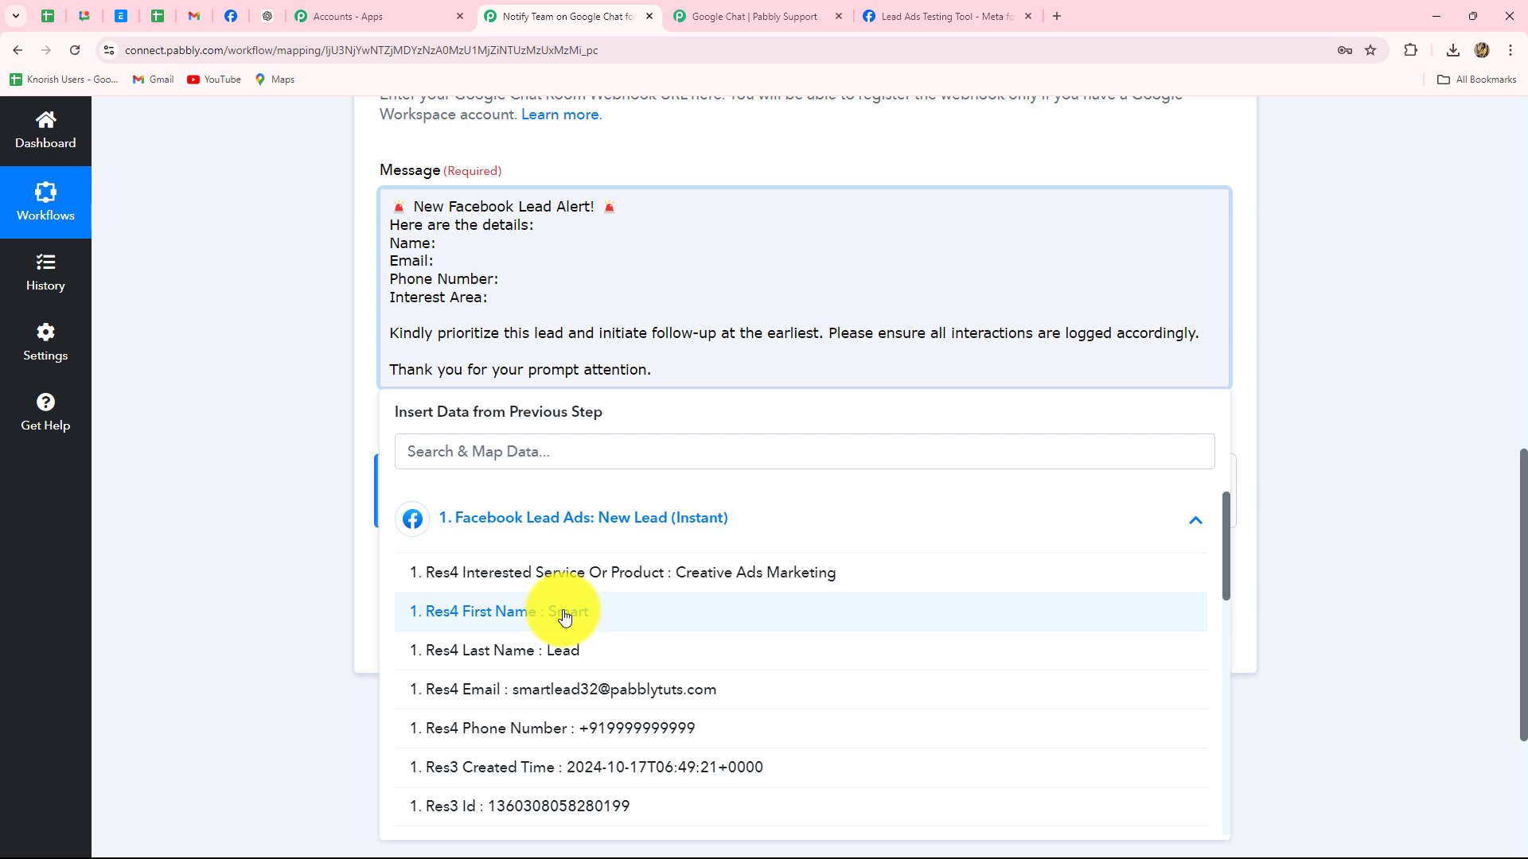
click(458, 247)
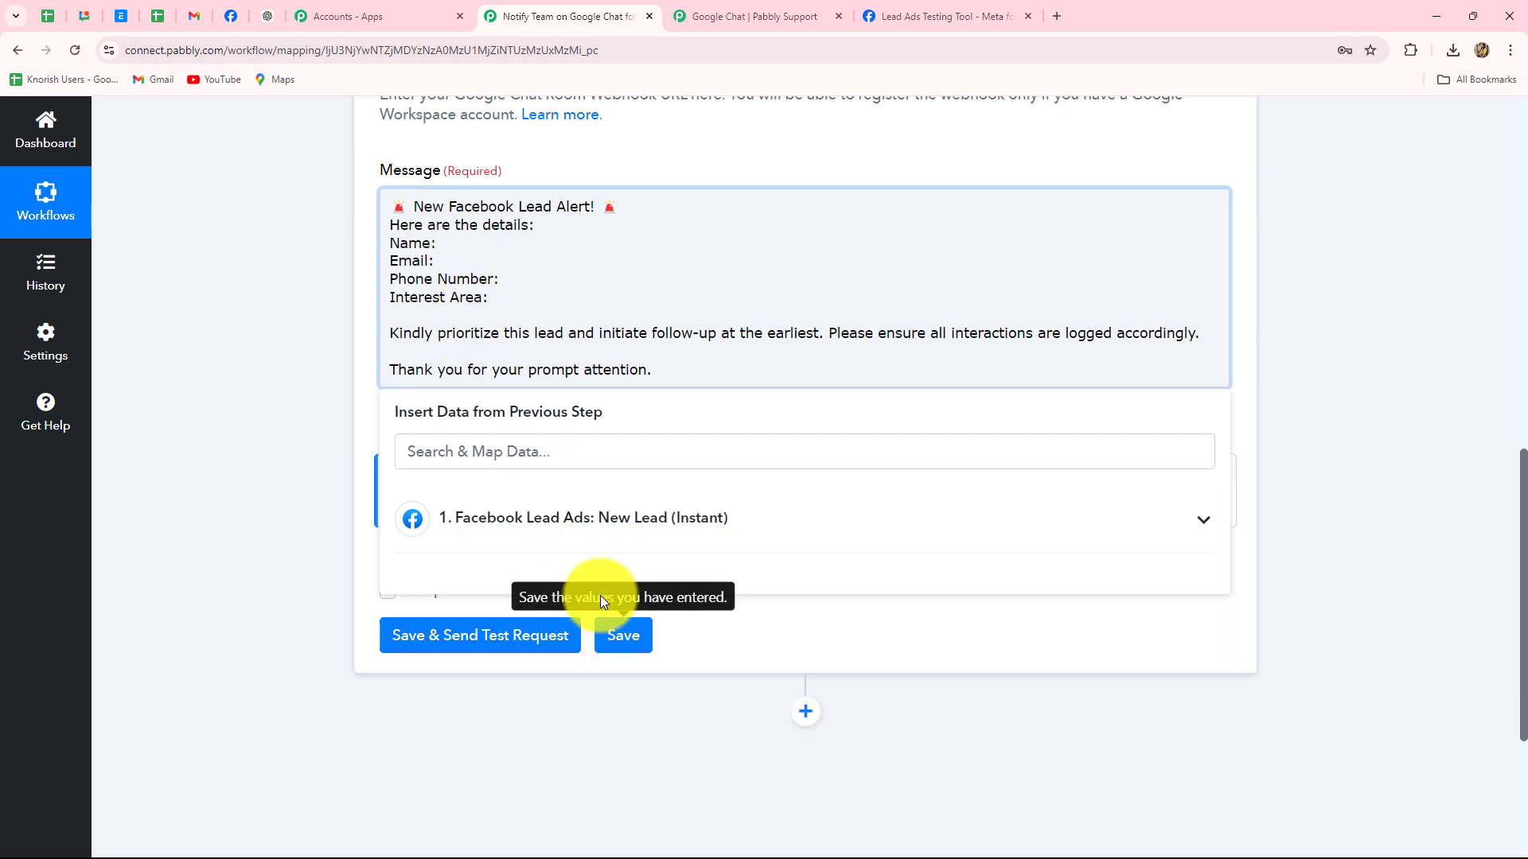
click(564, 519)
click(563, 610)
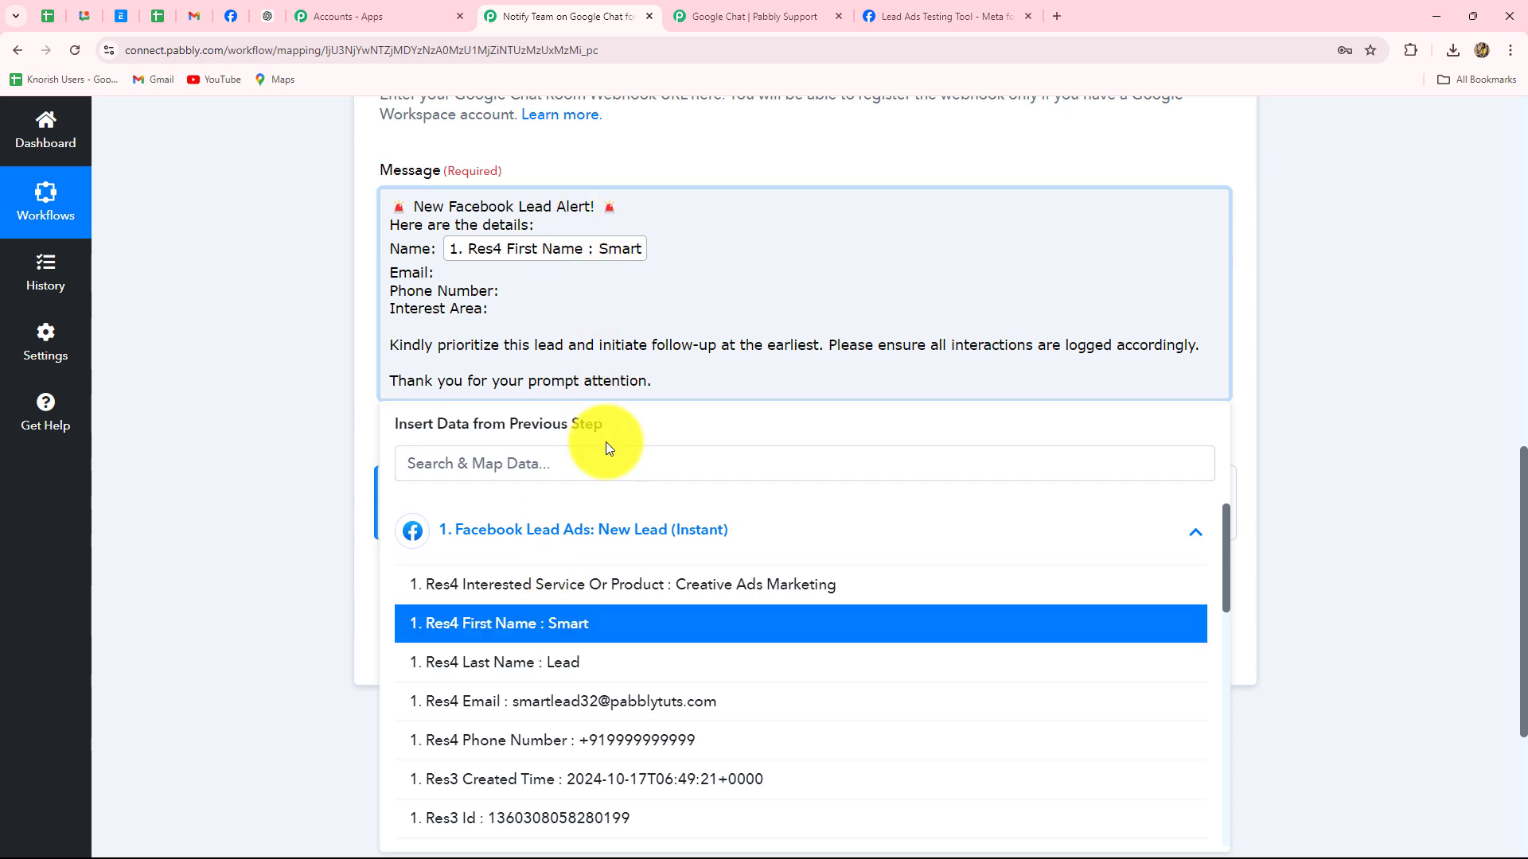
click(586, 663)
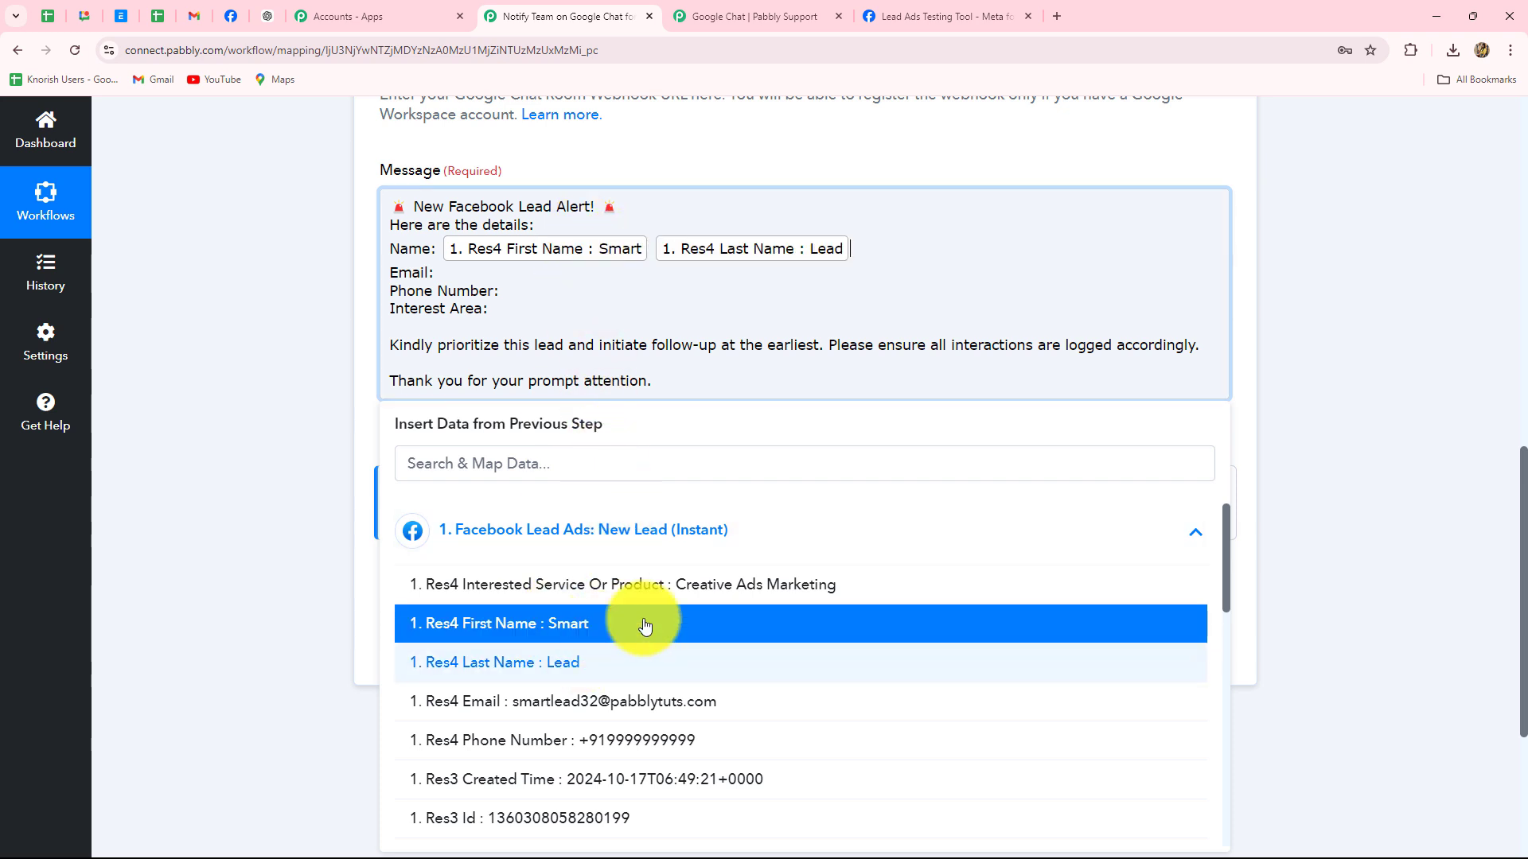
click(1337, 383)
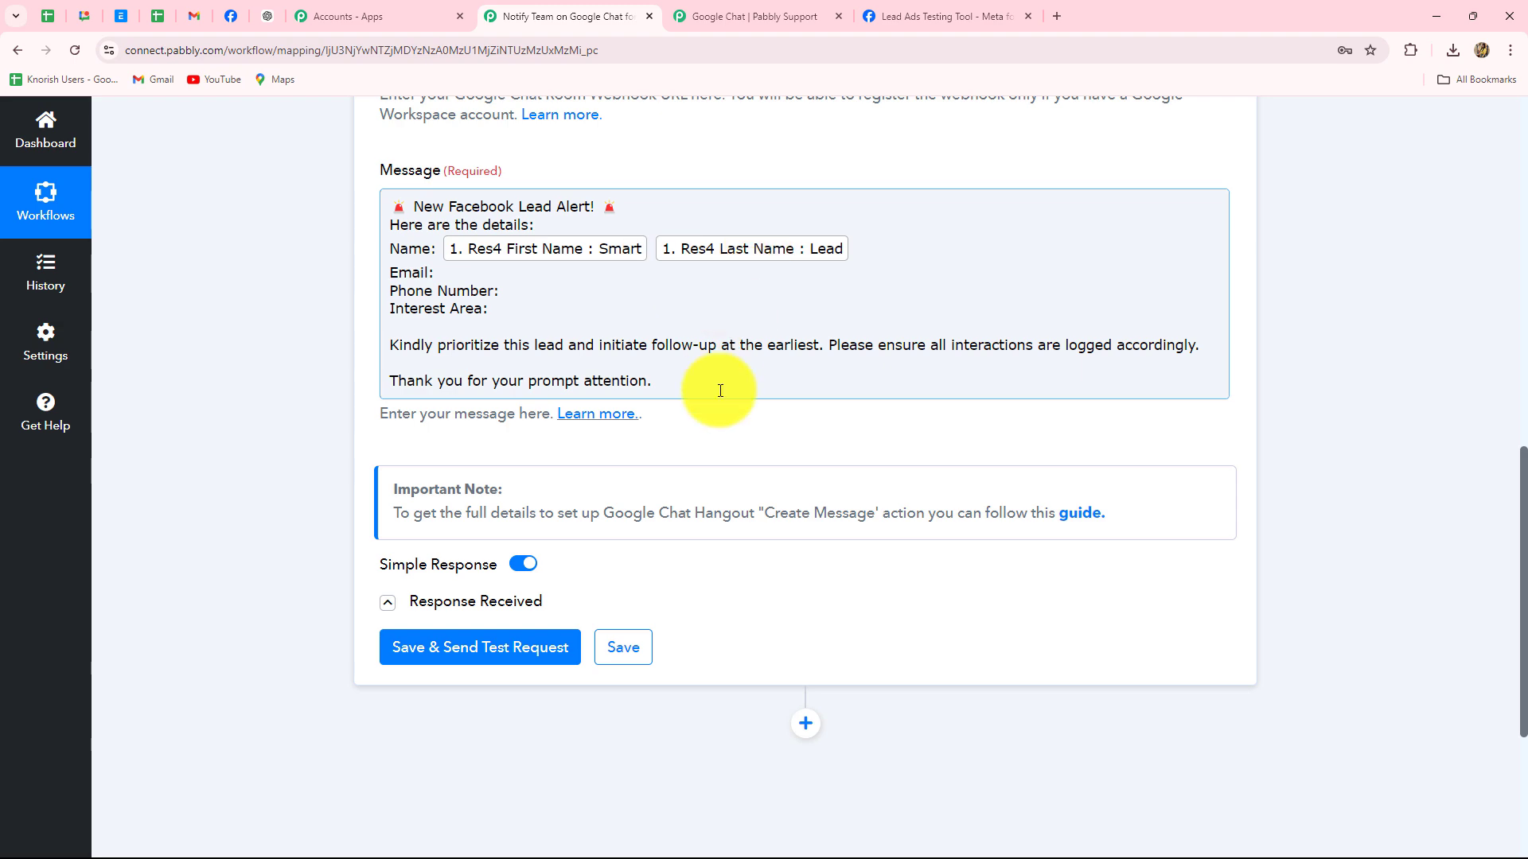
scroll(719, 385, up, 4)
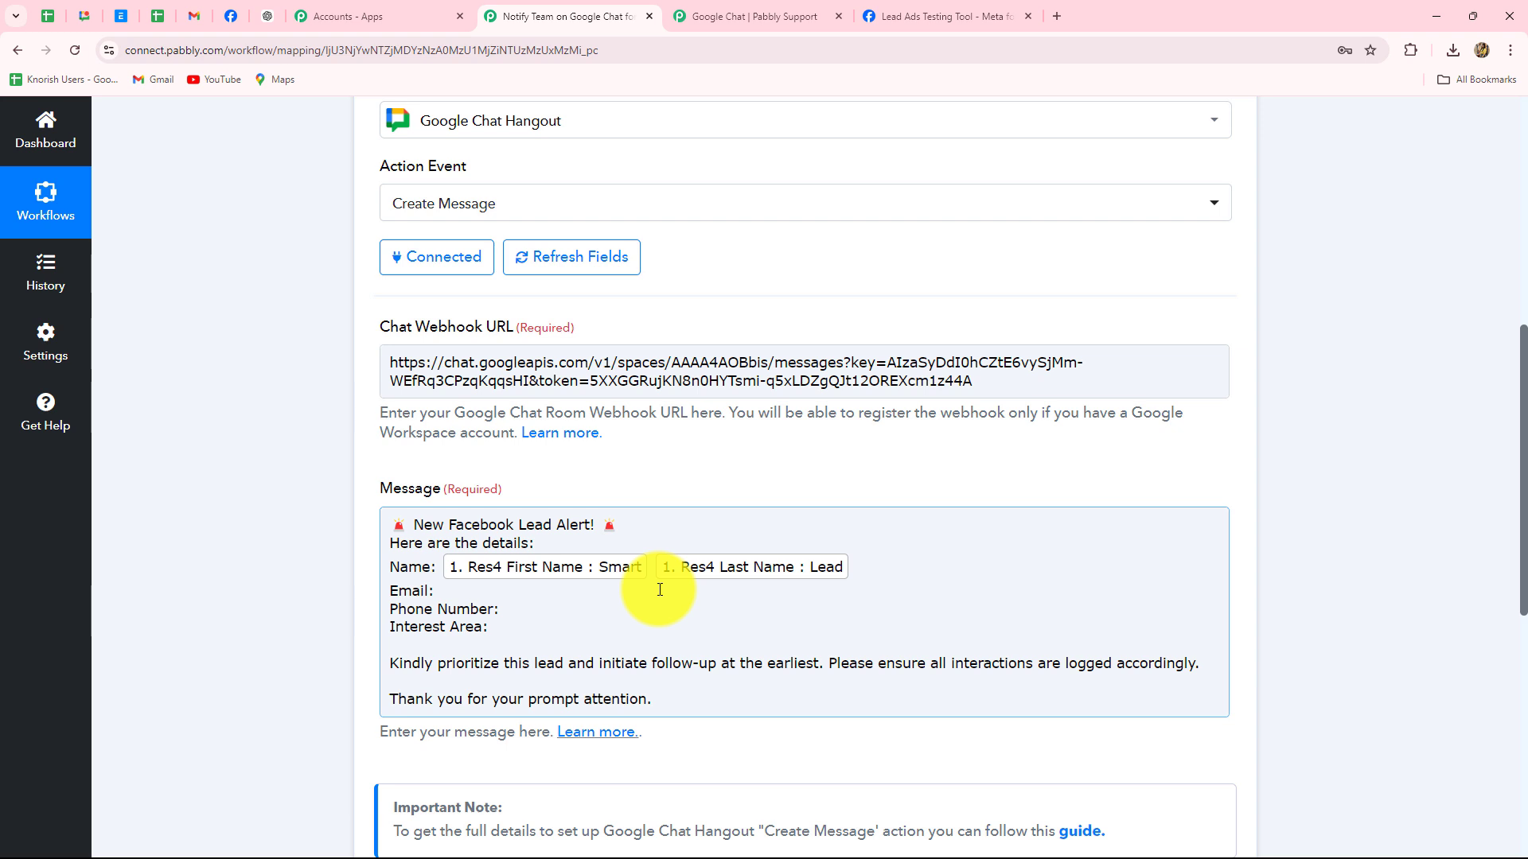
Map the lead's Email field after Email:, found by searching 'ema'
click(433, 596)
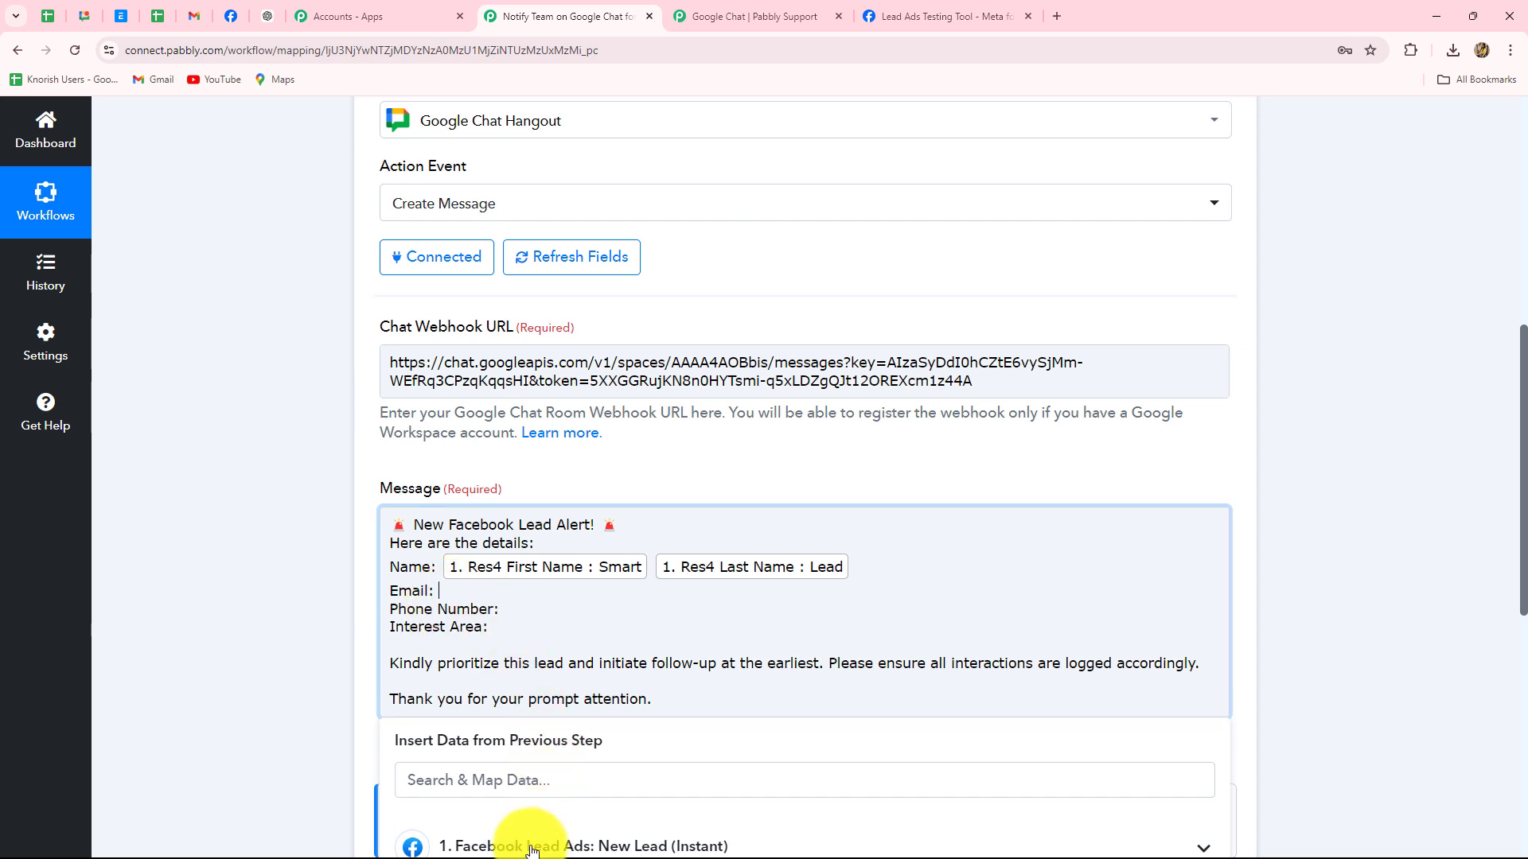
scroll(541, 796, down, 2)
click(522, 686)
click(482, 619)
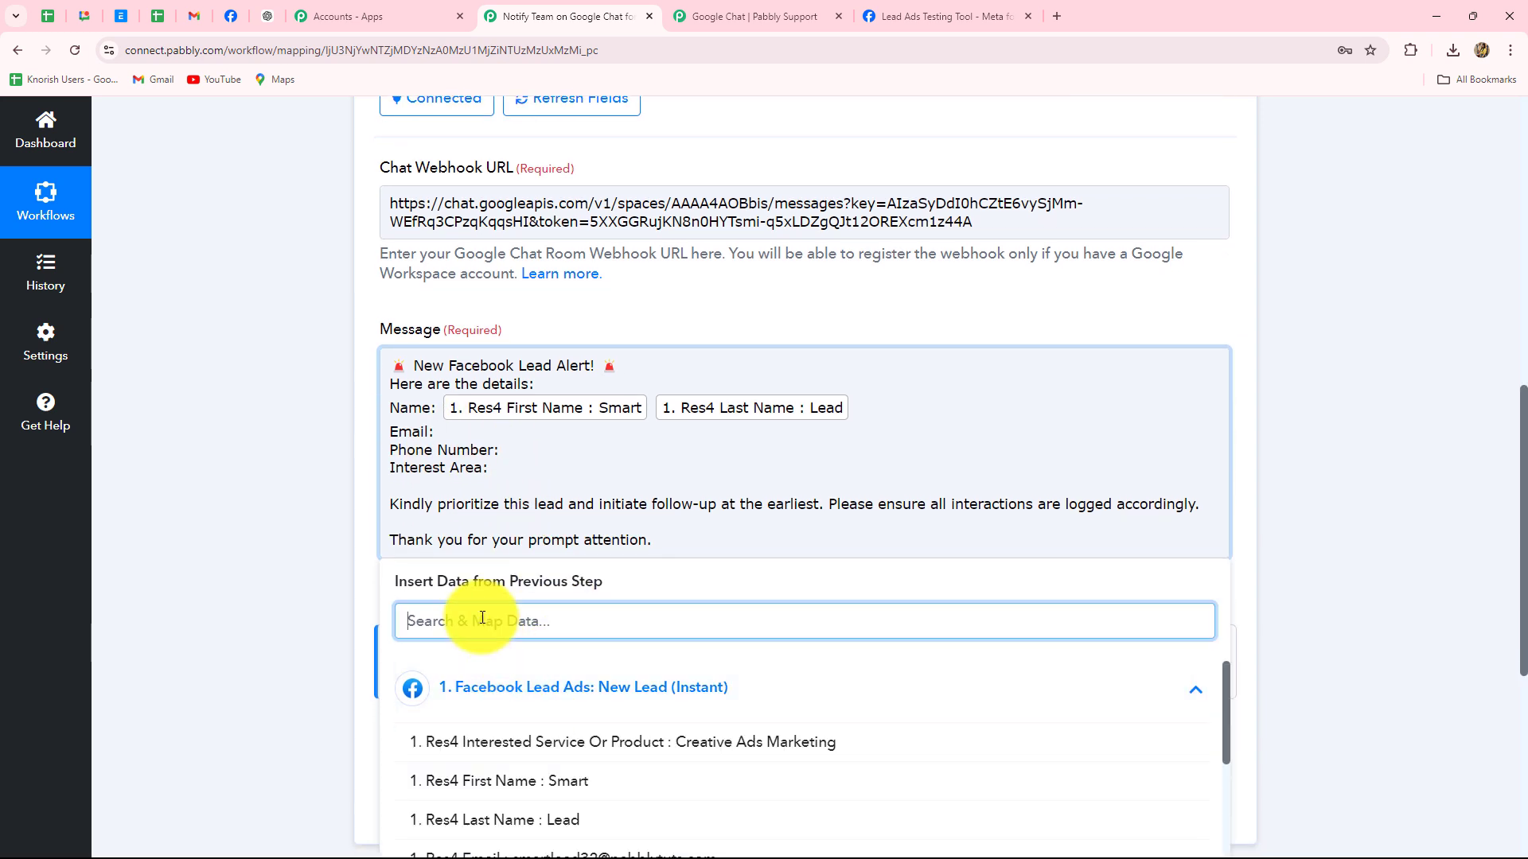
text(ema)
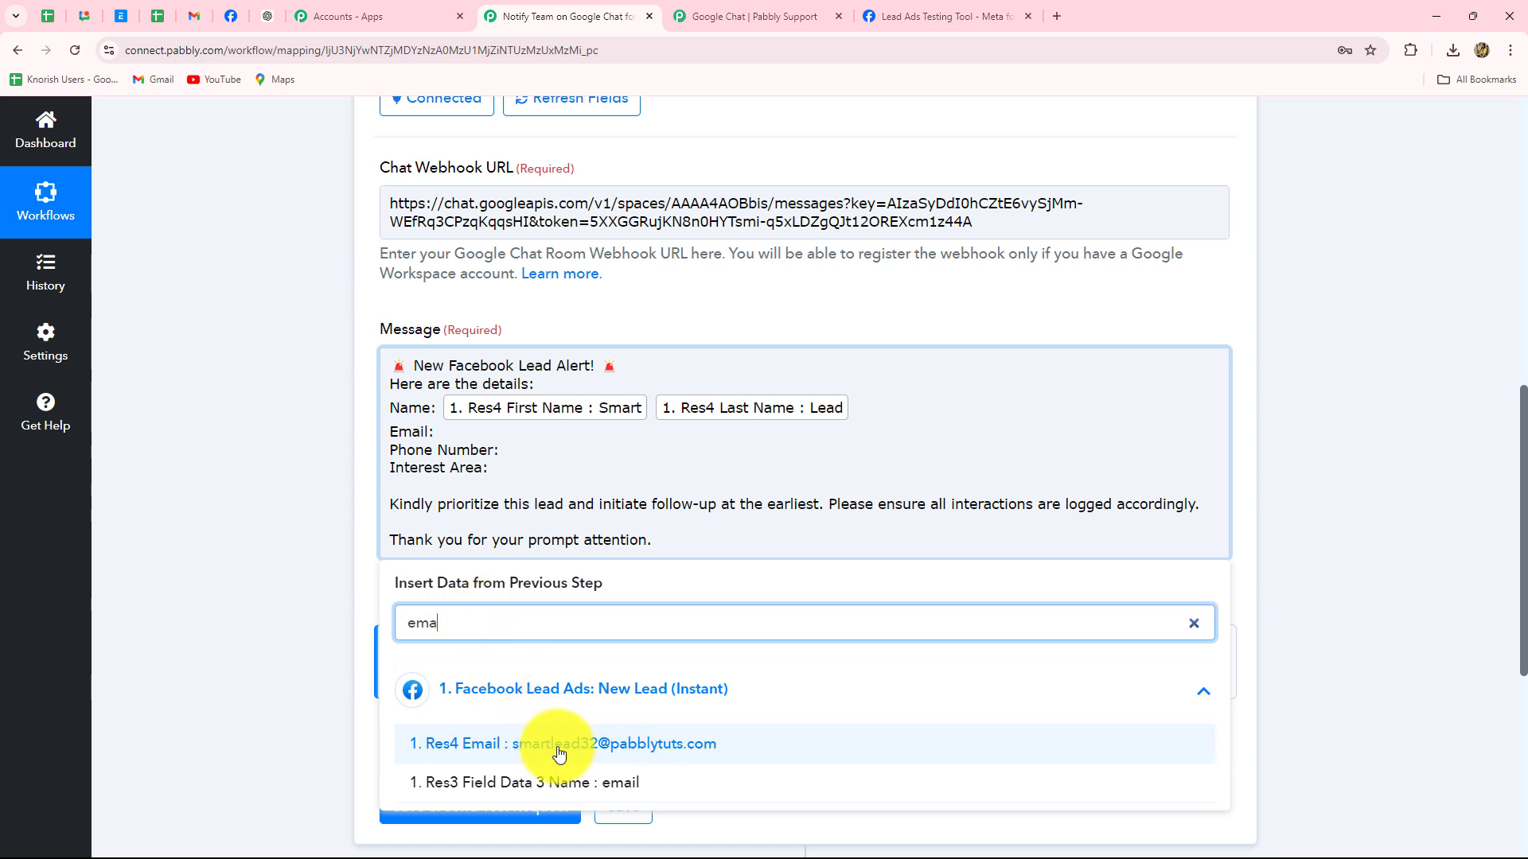
click(559, 753)
Map the lead's Phone Number after Phone Number:, found by searching 'ph'
click(502, 460)
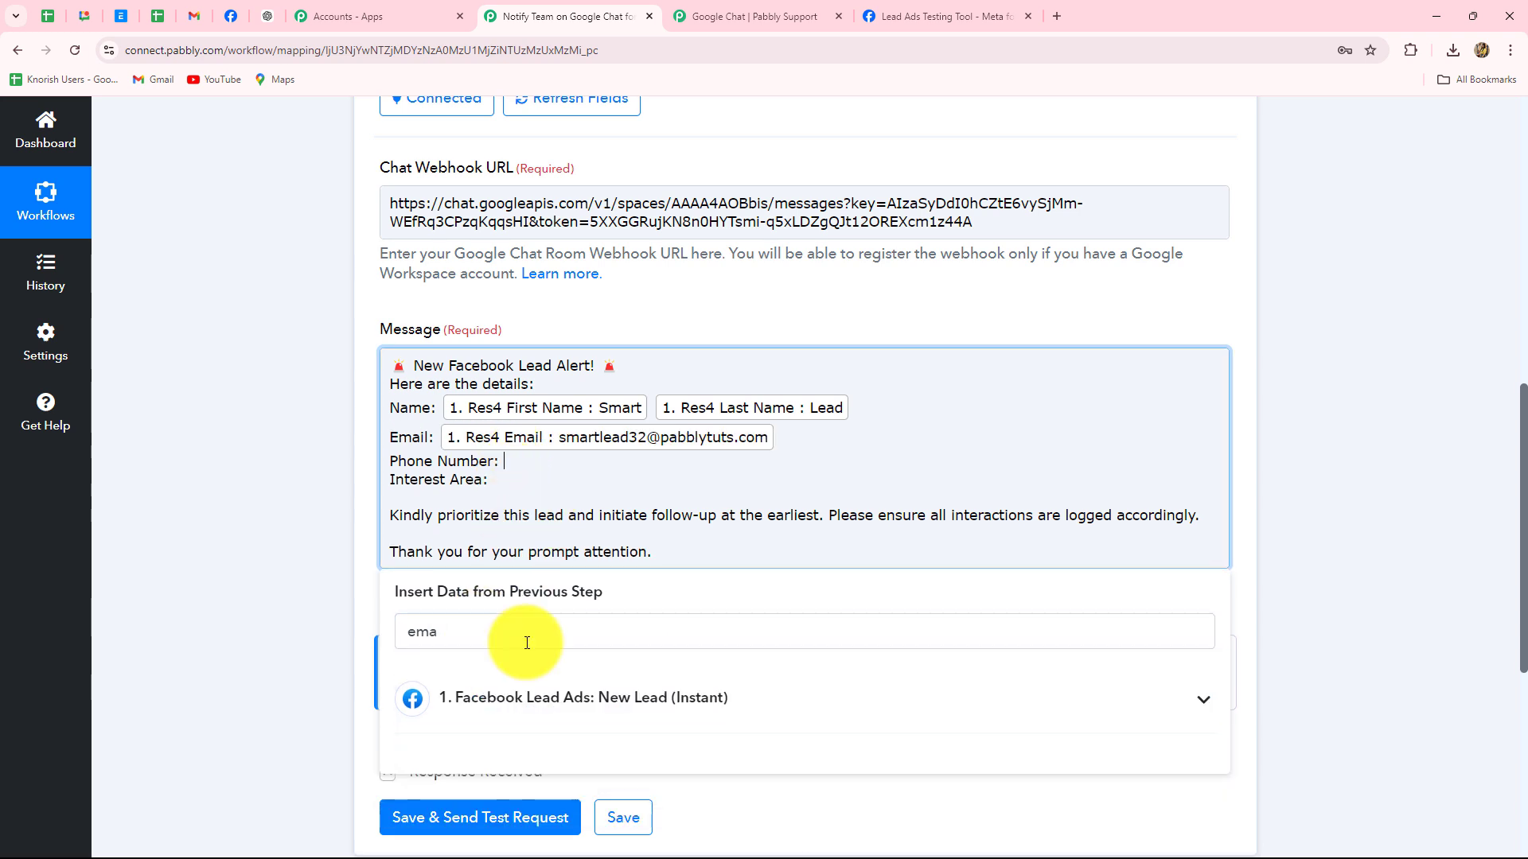
click(509, 698)
drag(477, 632, 383, 633)
key(BackSpace)
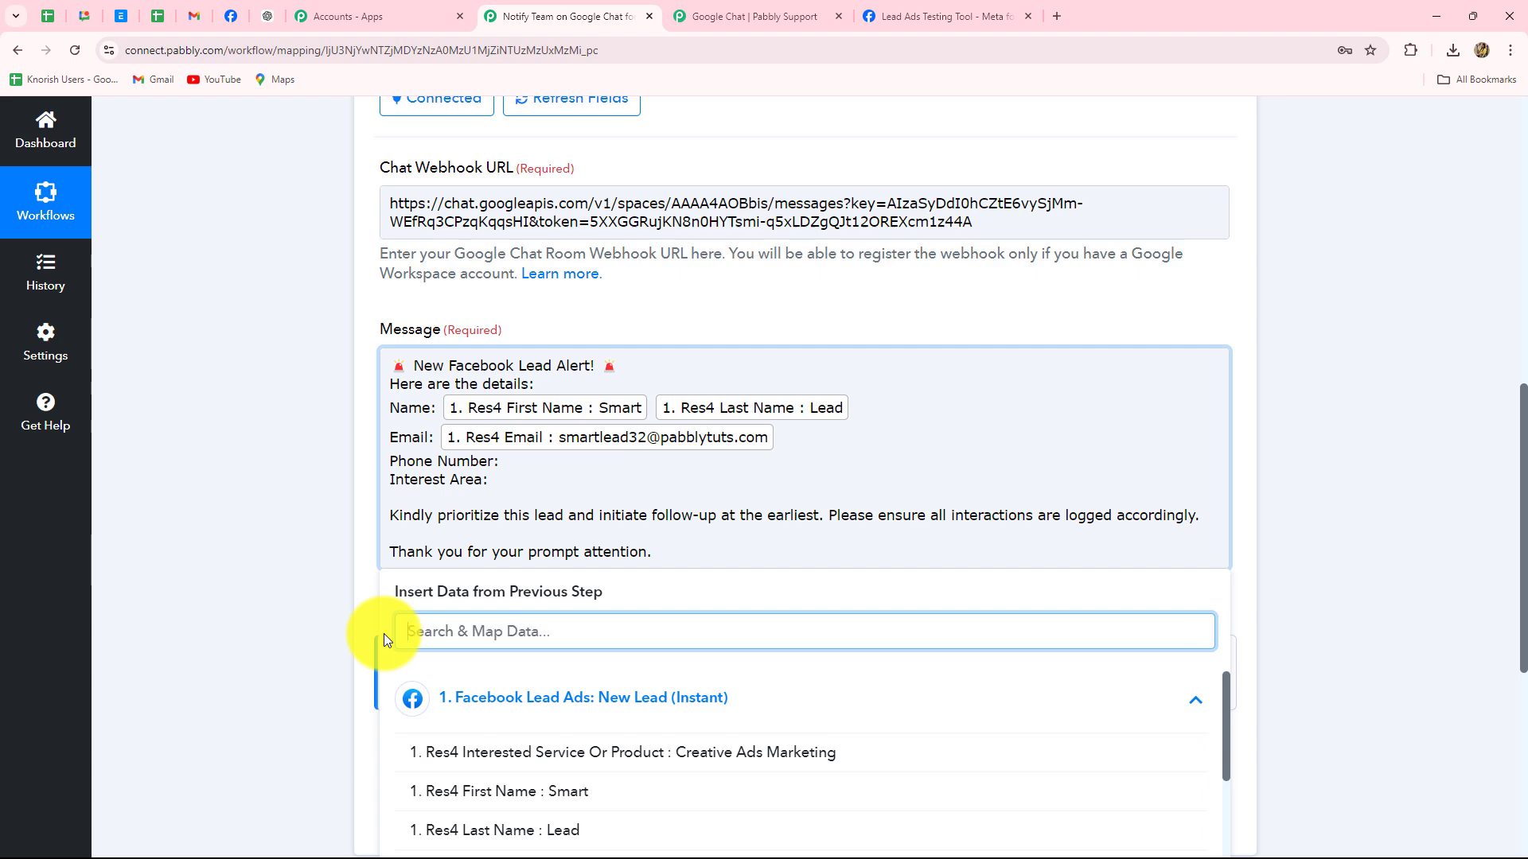
text(ph)
key(Return)
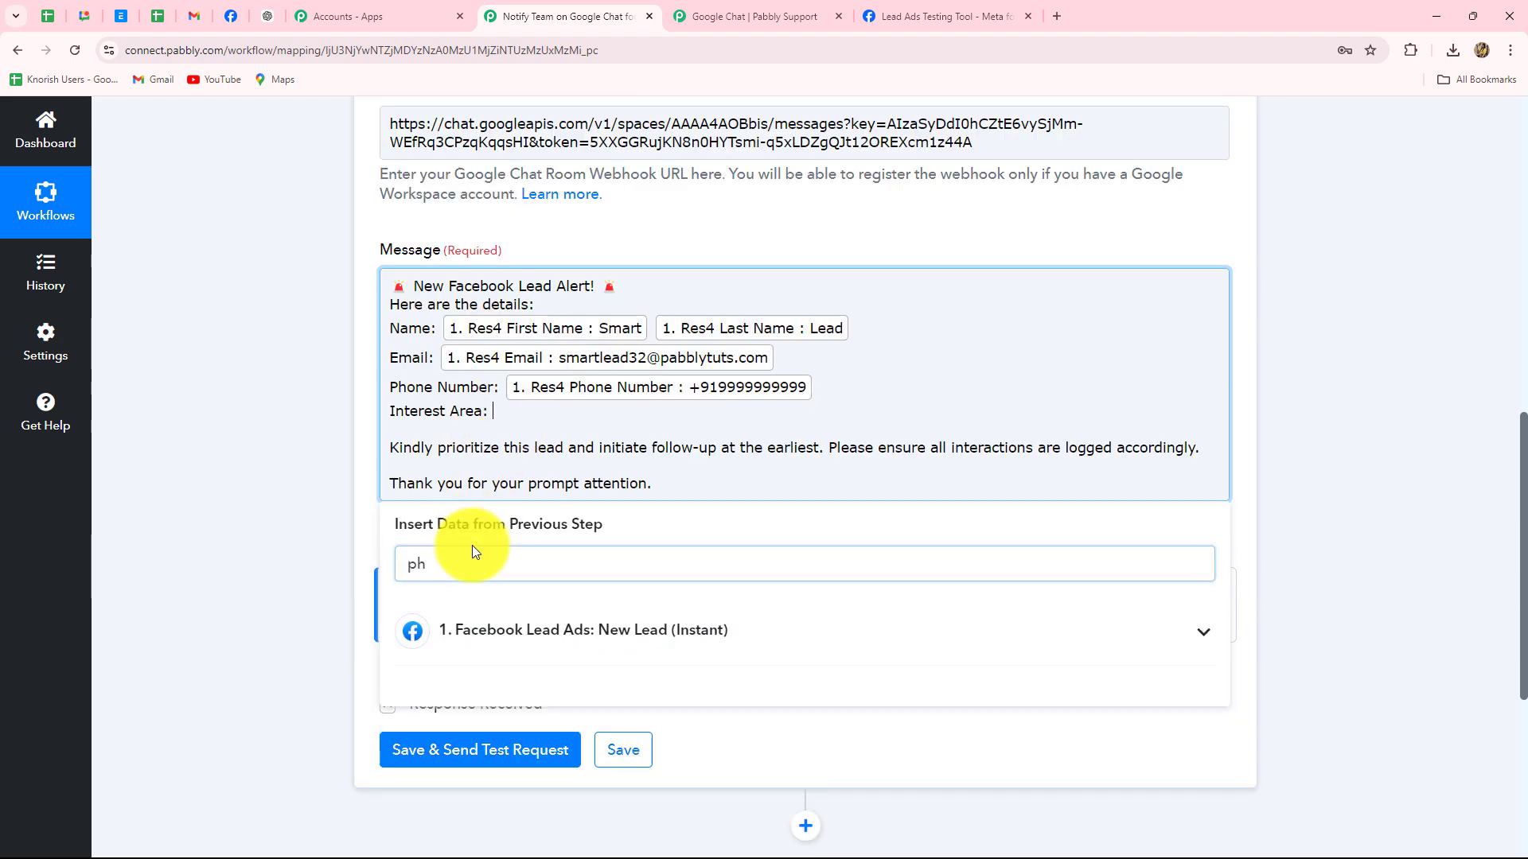
Map the lead's Interested Service after the Interest Area: line
click(512, 631)
click(635, 693)
click(239, 519)
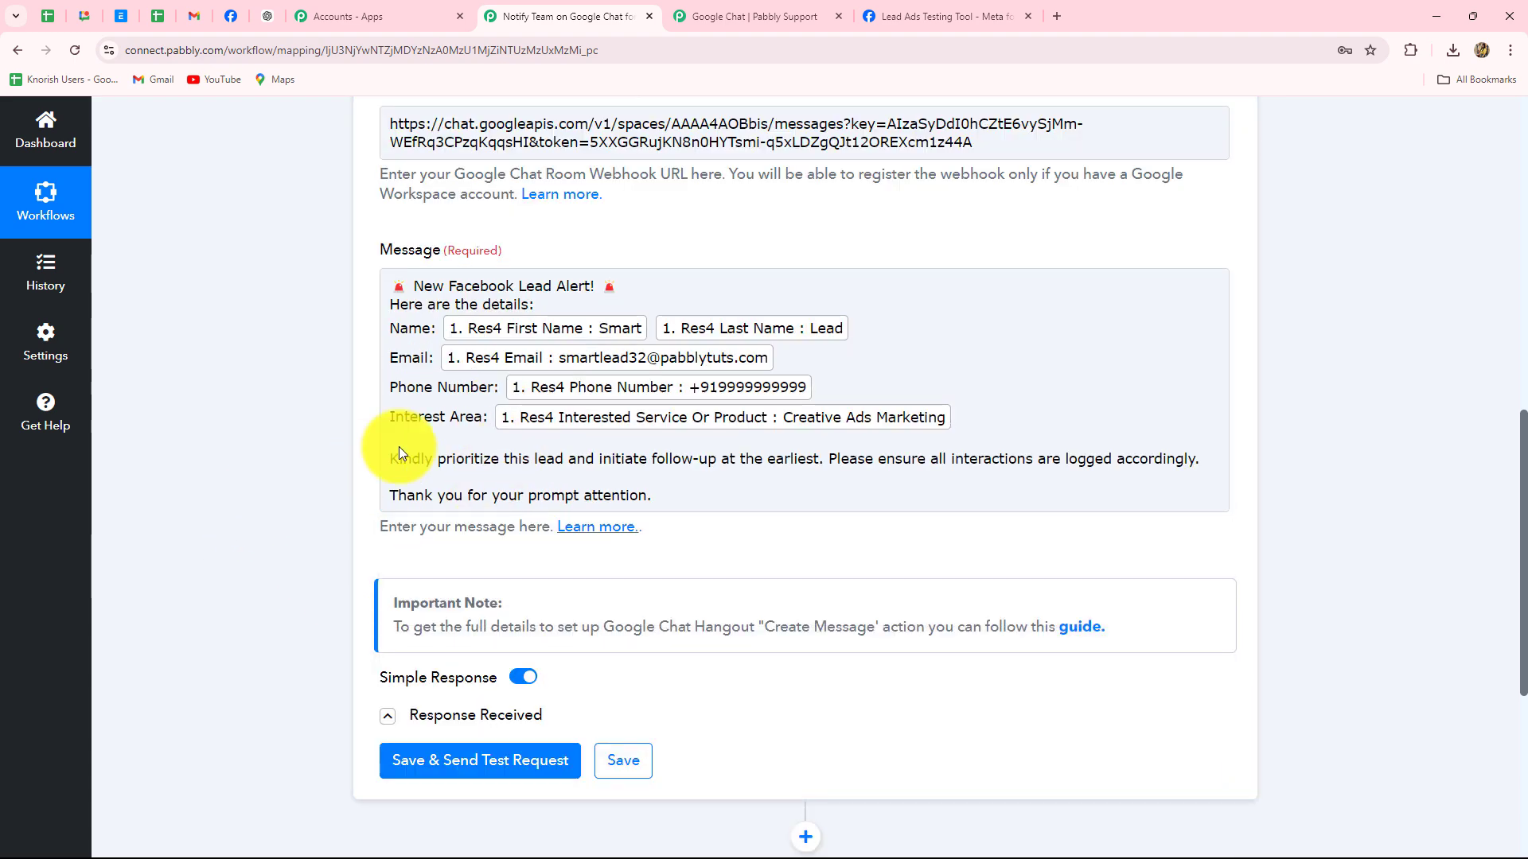
click(400, 452)
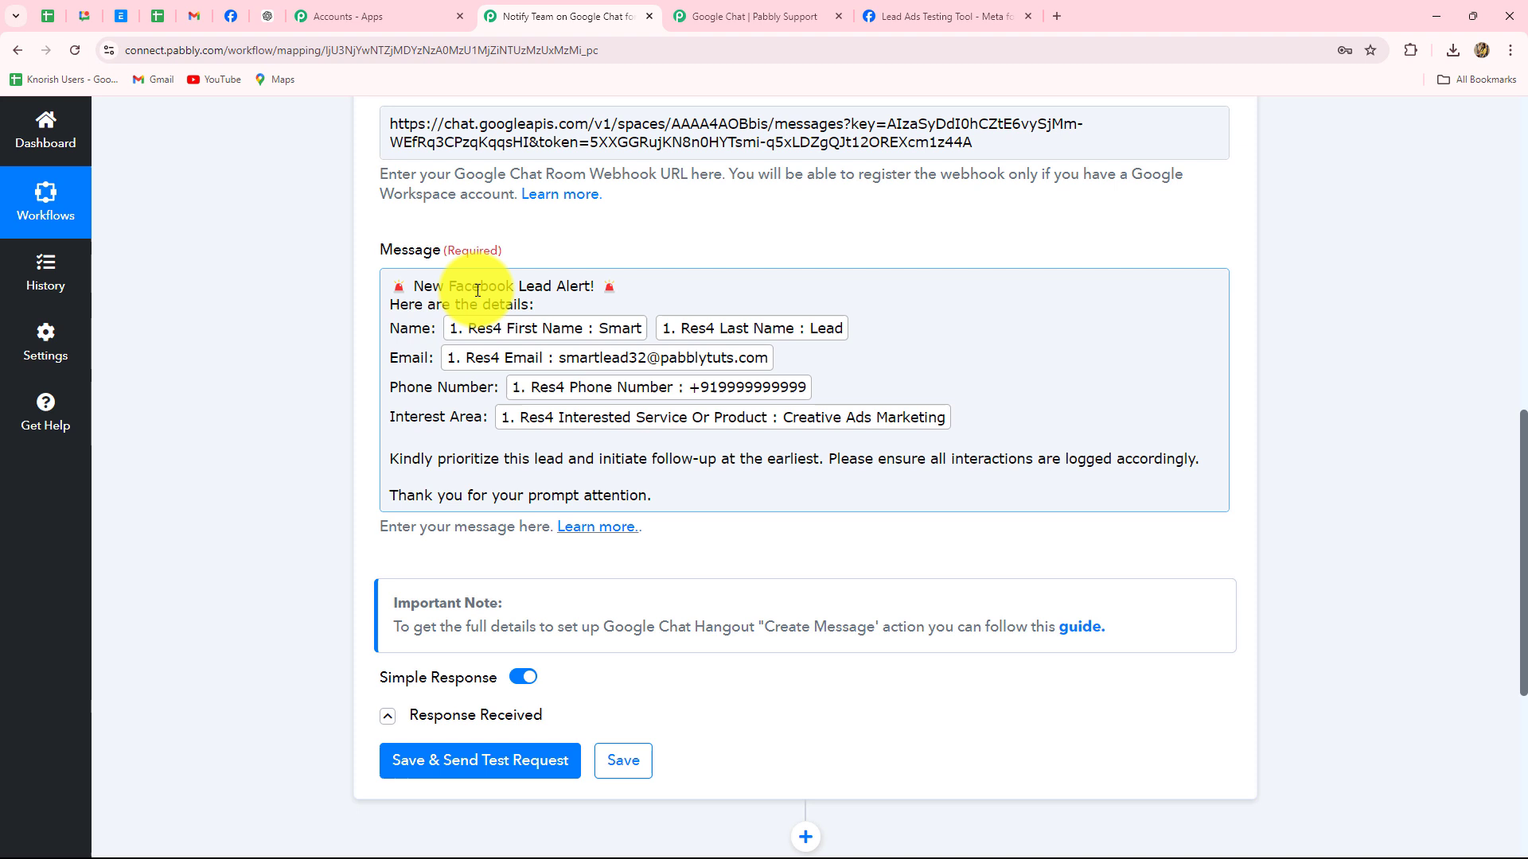
Save the Google Chat step, send a test request, and view the alert in Google Chat
click(510, 762)
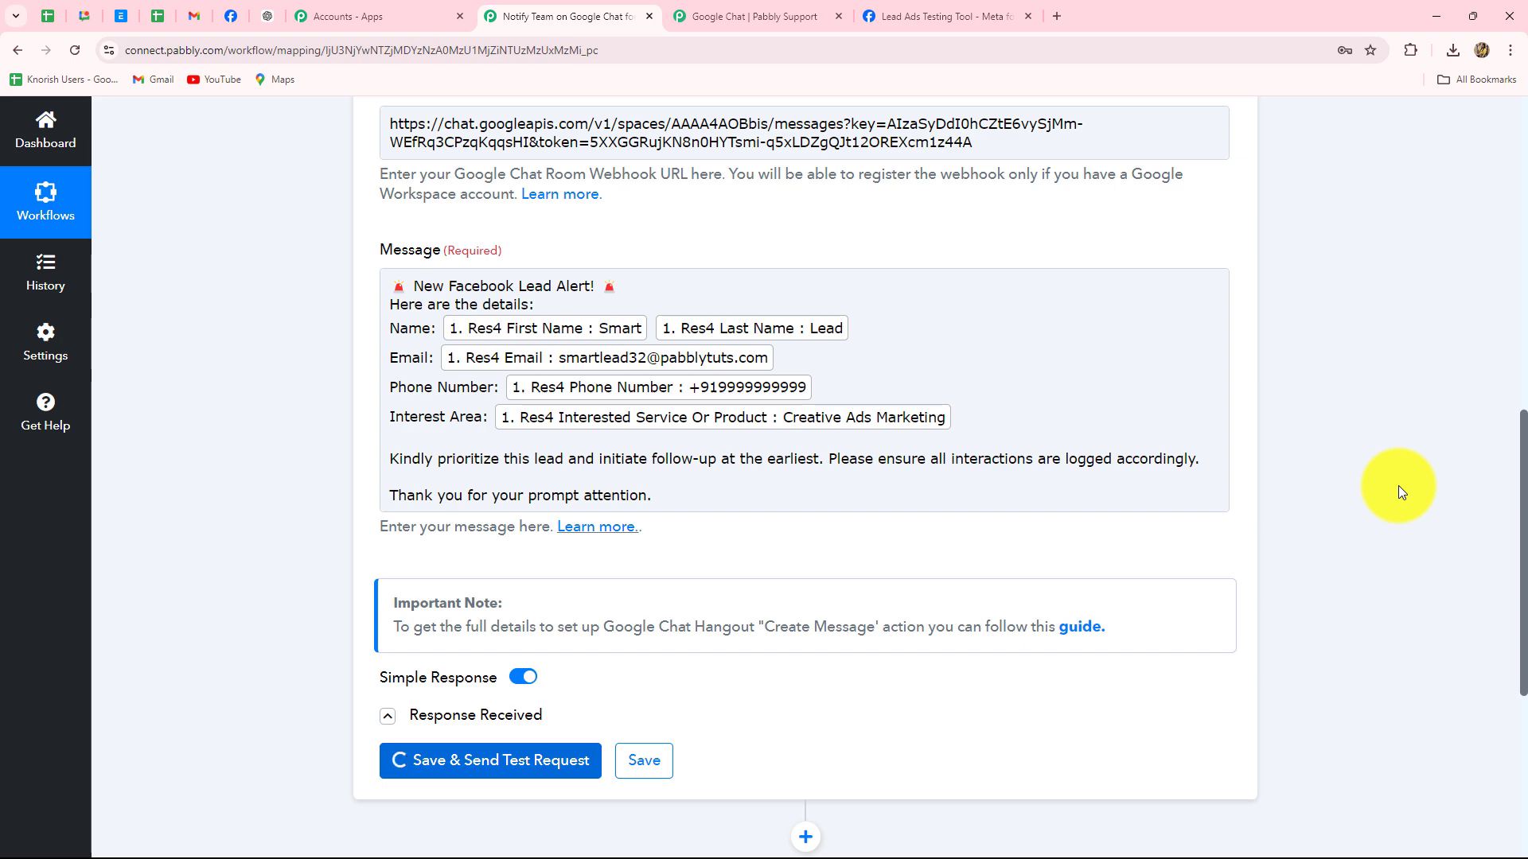
scroll(1399, 485, down, 5)
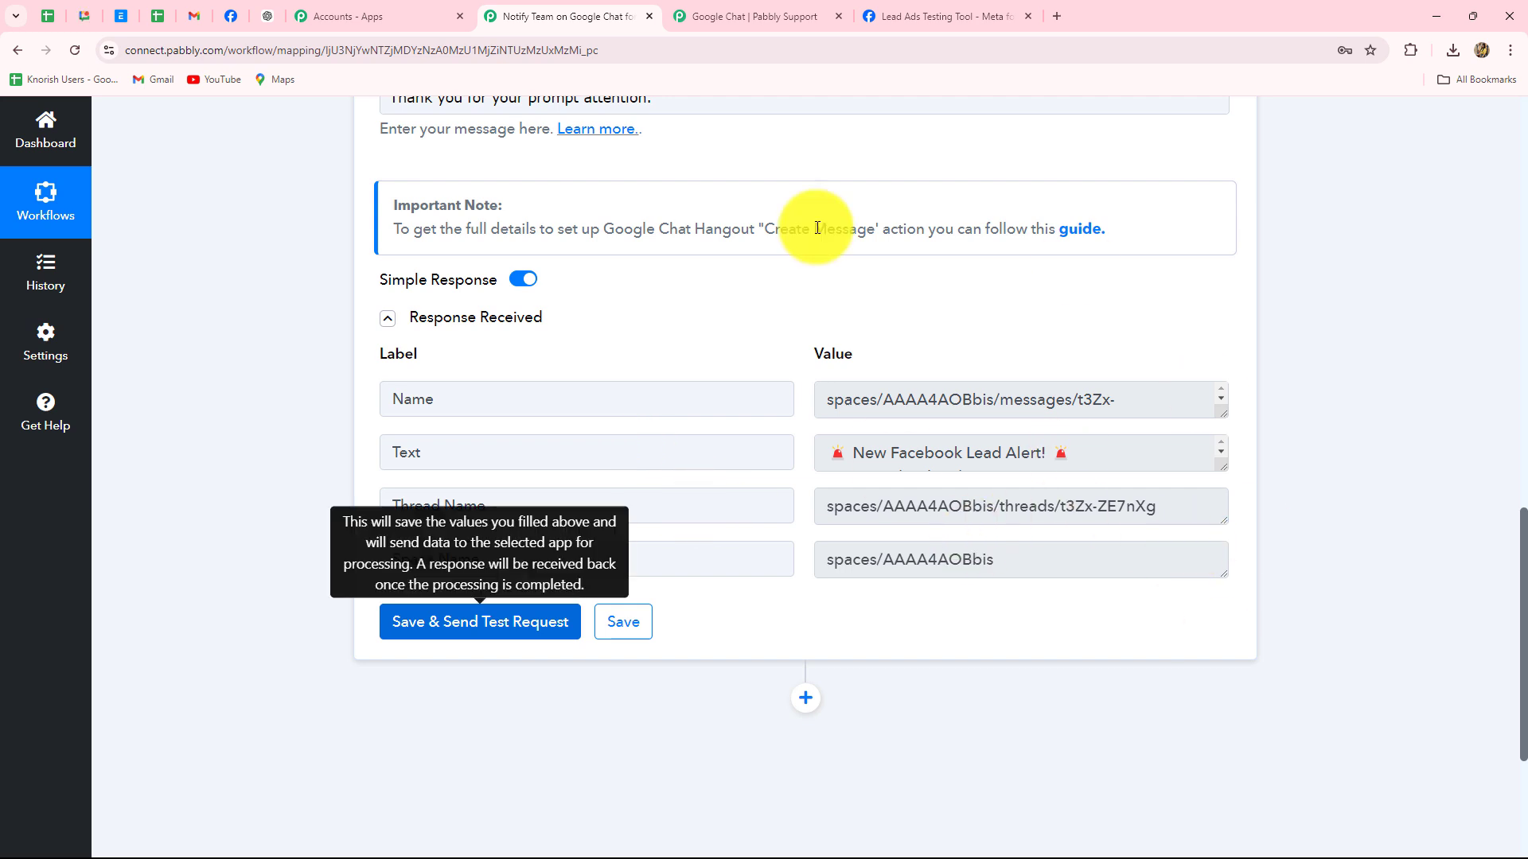
click(93, 20)
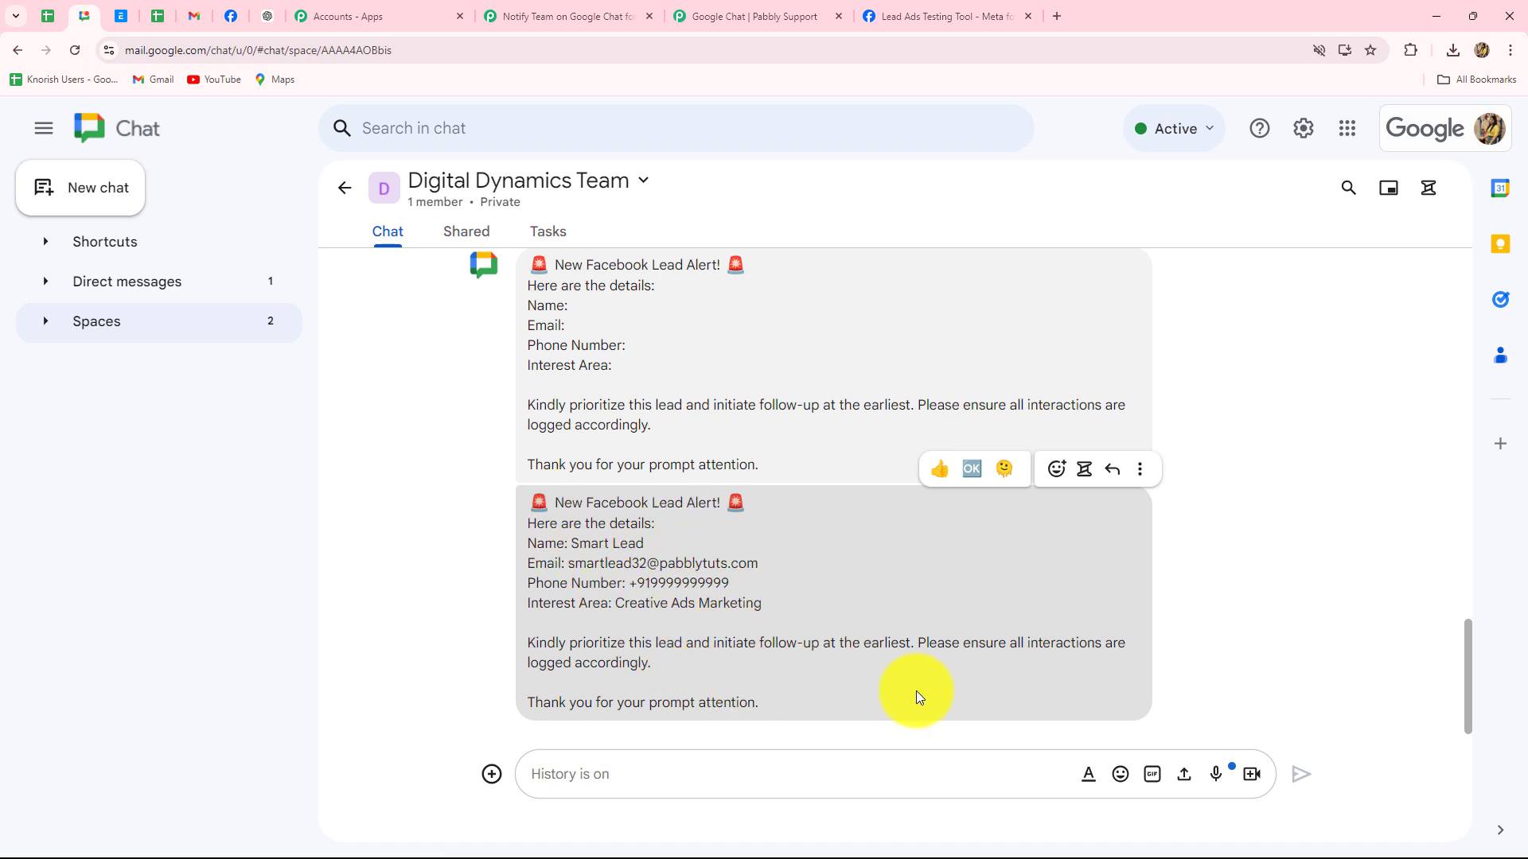
Compare the posted lead alert with the Notify Team workflow's Facebook trigger and Google Chat action
click(584, 20)
scroll(1241, 502, up, 5)
scroll(1258, 512, up, 10)
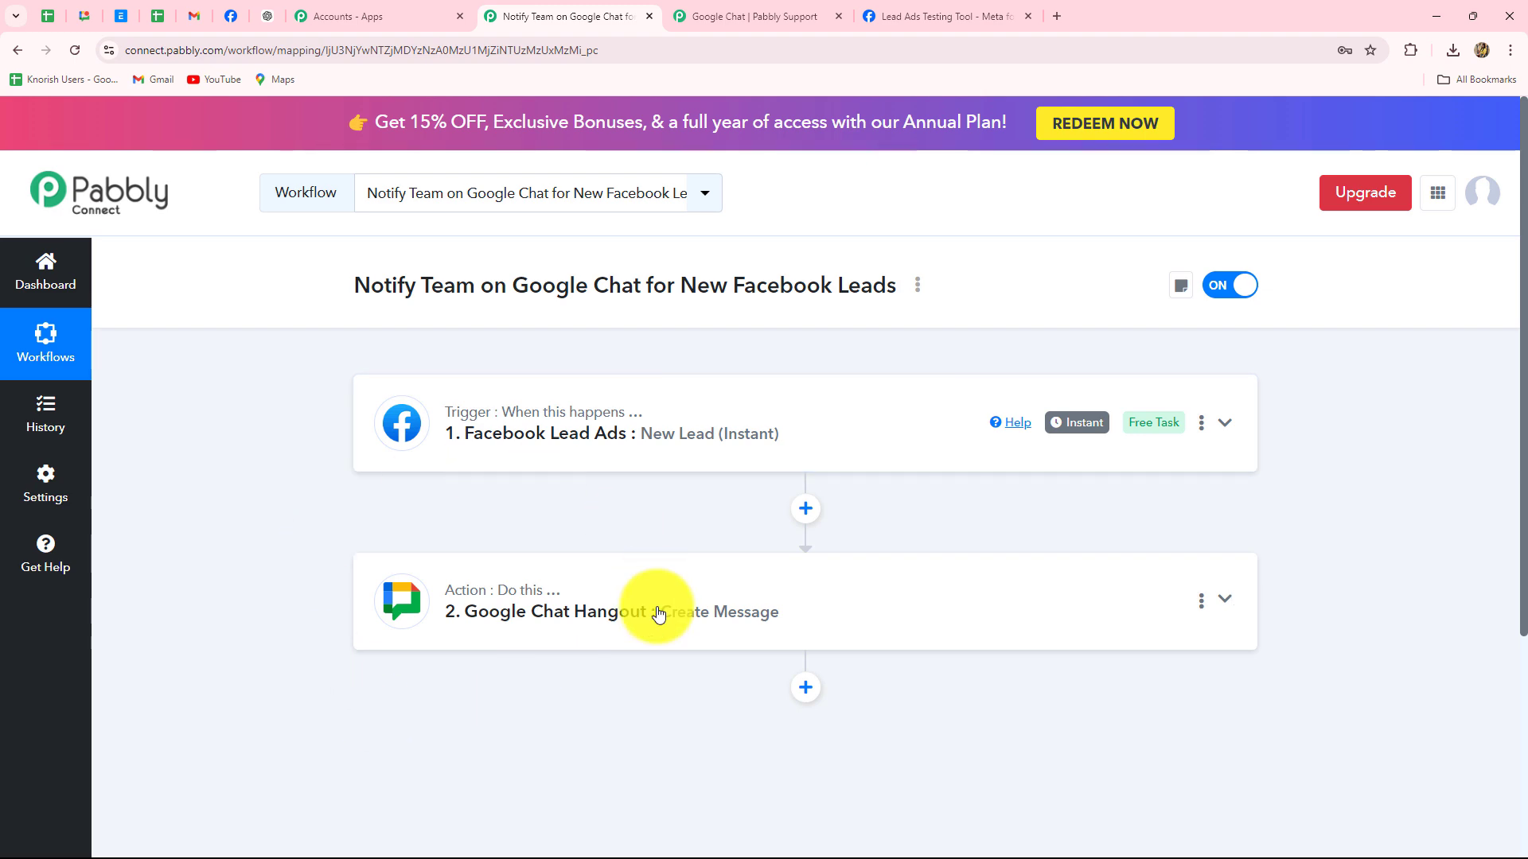
click(87, 18)
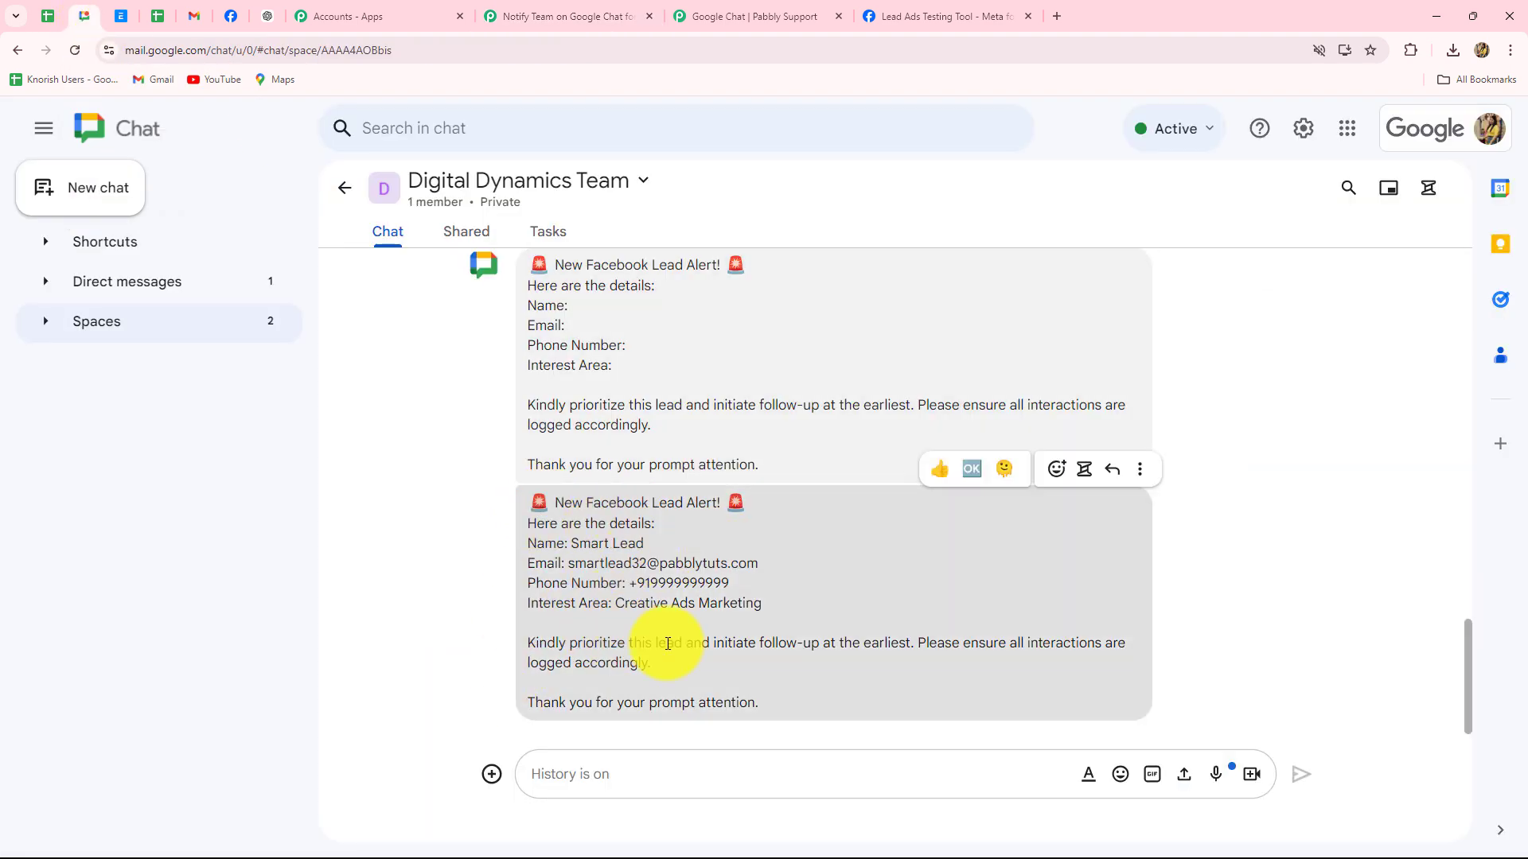
click(568, 16)
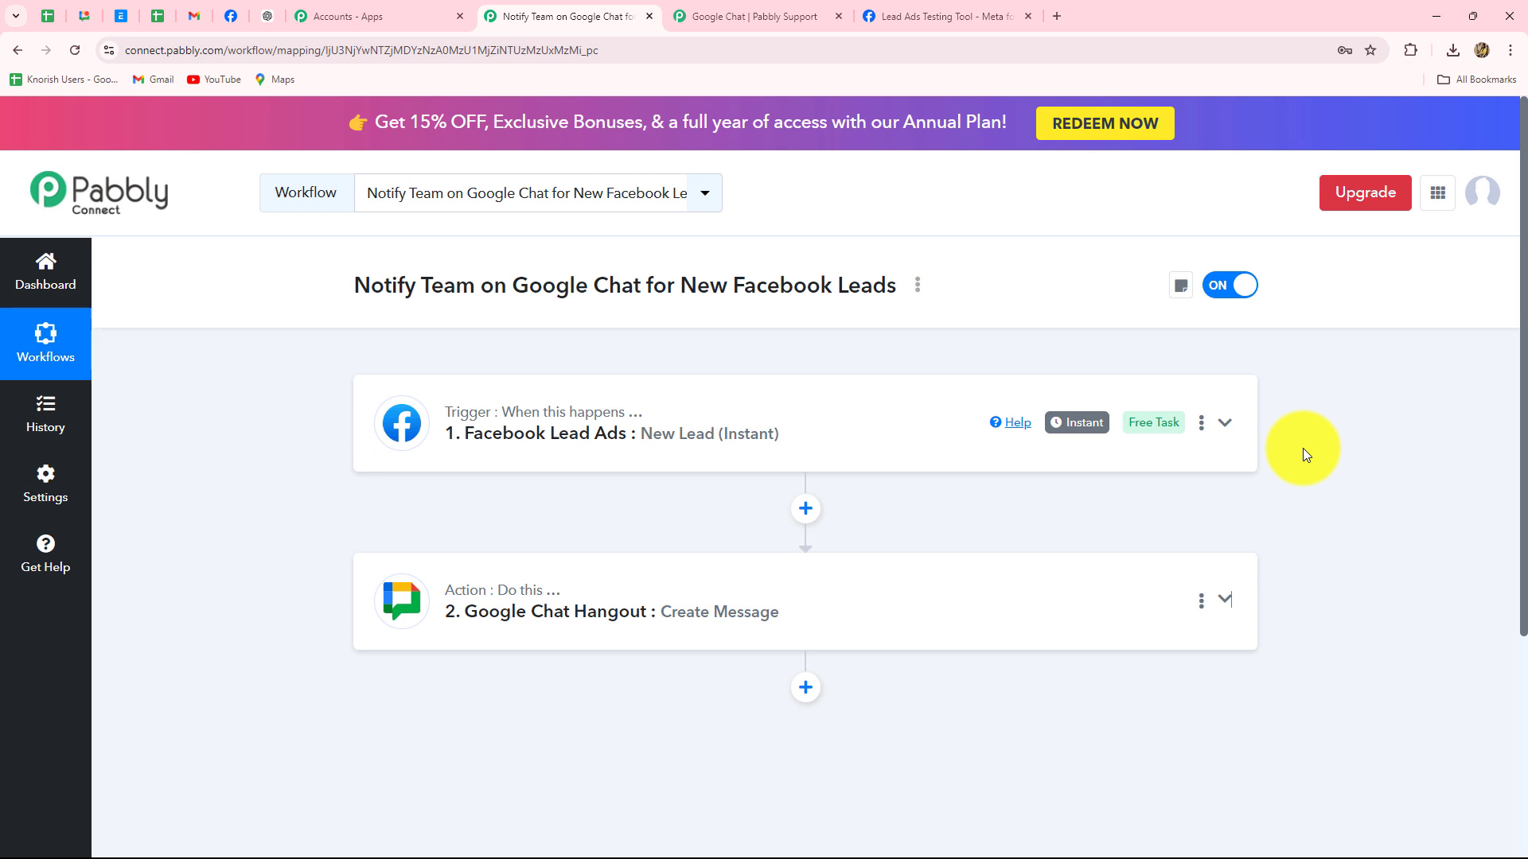